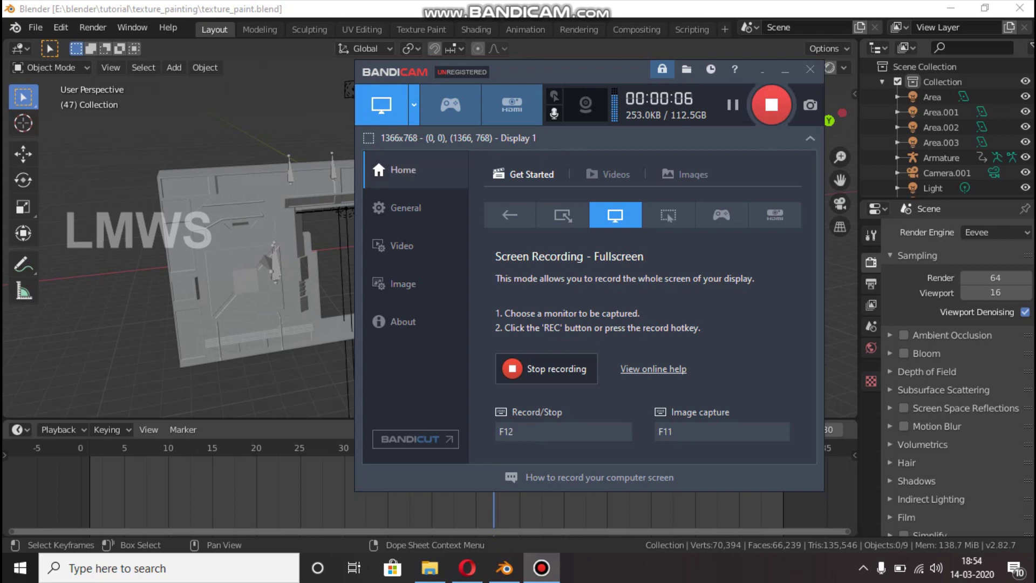
# - Switch to Blender, return the timeline to frame 1, and play the door animation in solid shading
pyautogui.hotkey('alt', 'Tab')
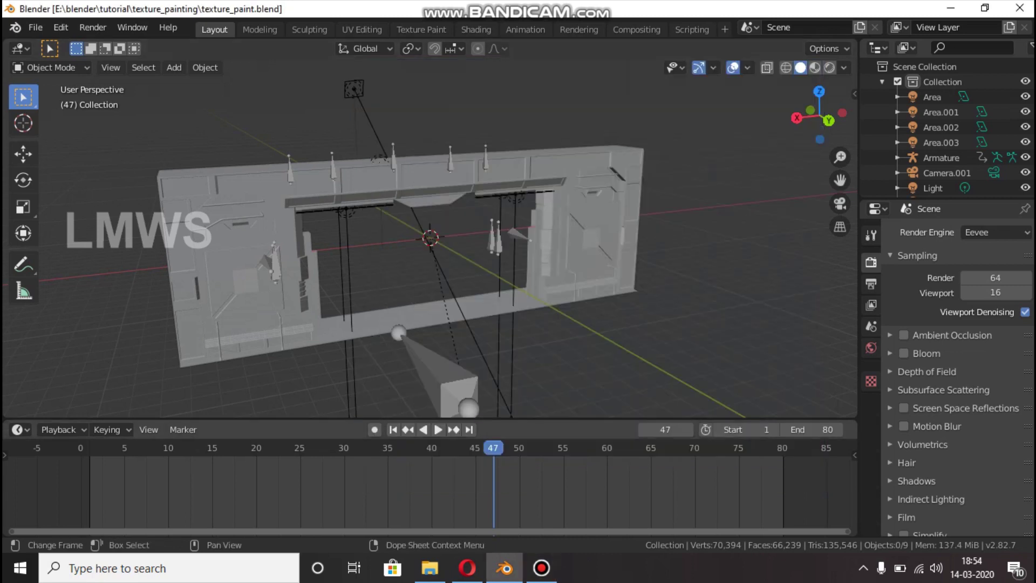
pyautogui.moveTo(493, 447); pyautogui.dragTo(89, 447)
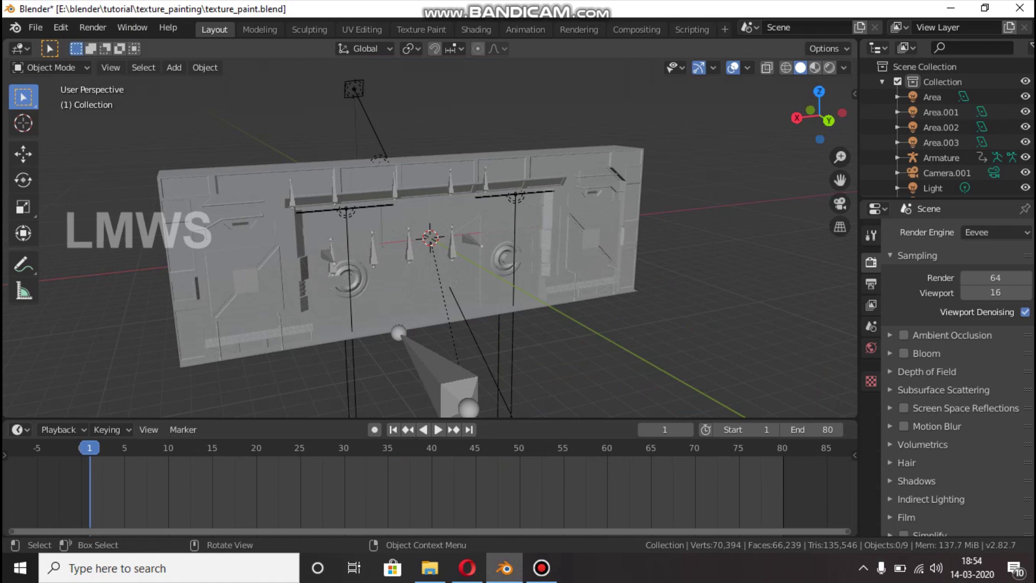
pyautogui.moveTo(809, 110); pyautogui.dragTo(736, 102)
pyautogui.press('space')
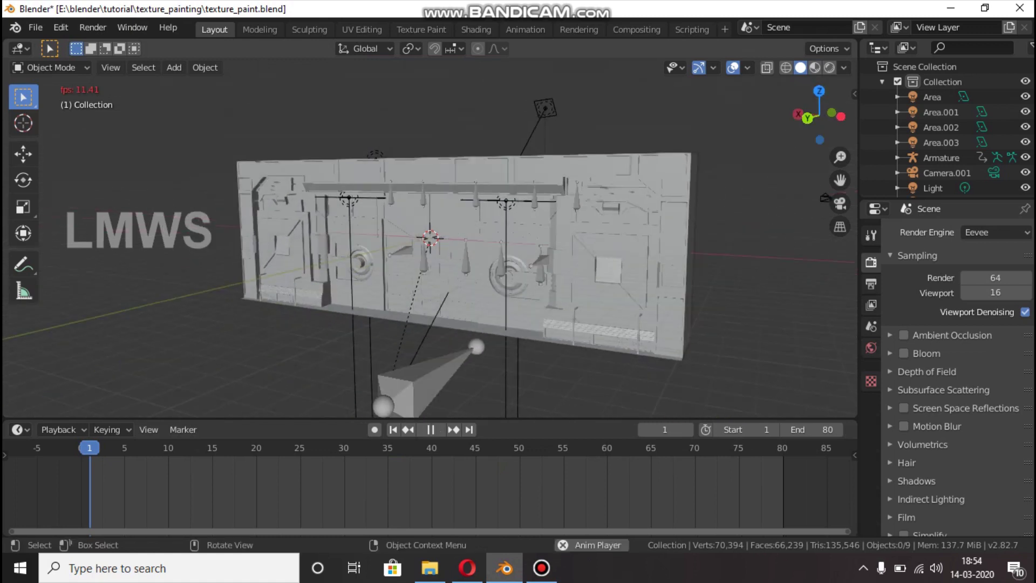
pyautogui.moveTo(819, 115); pyautogui.dragTo(876, 115)
pyautogui.press('space')
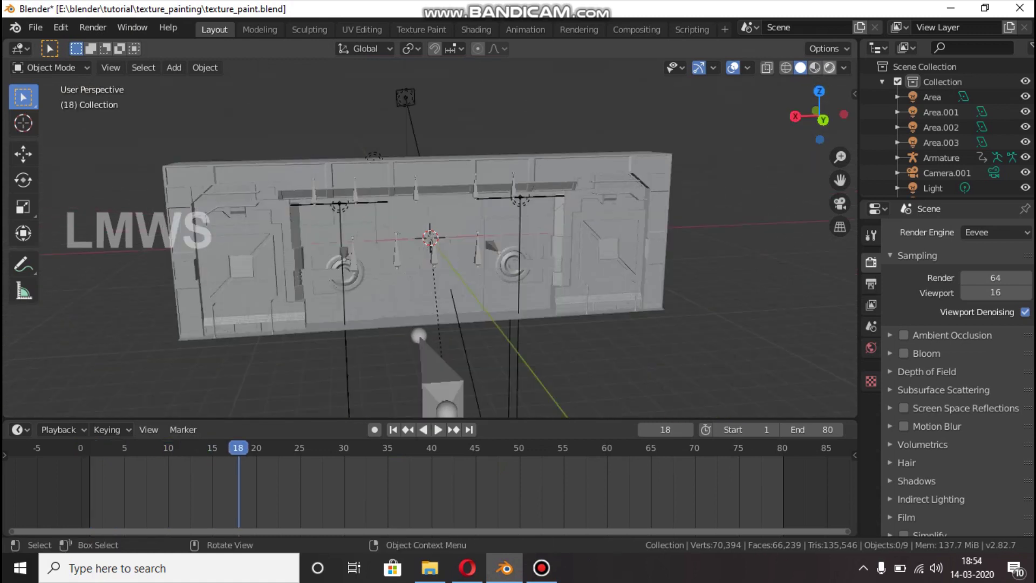
# - Change the viewport to rendered shading and play the door animation to examine its lighting and materials
pyautogui.press('z')
pyautogui.press('8')
pyautogui.scroll(2, 430, 237)
pyautogui.press('space')
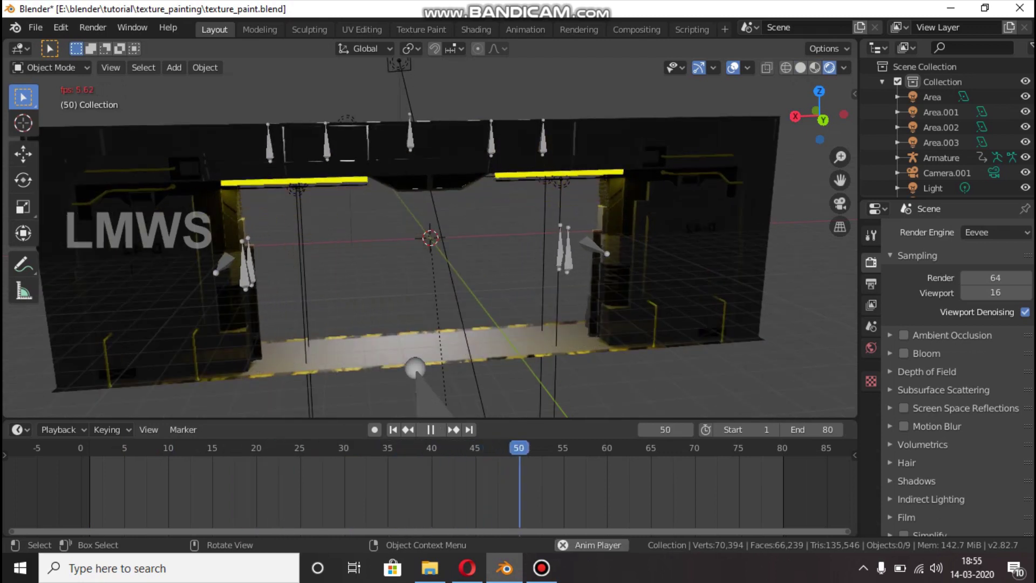
pyautogui.press('space')
pyautogui.moveTo(430, 238); pyautogui.dragTo(598, 222, button='middle')
pyautogui.scroll(-5, 430, 237)
pyautogui.press('space')
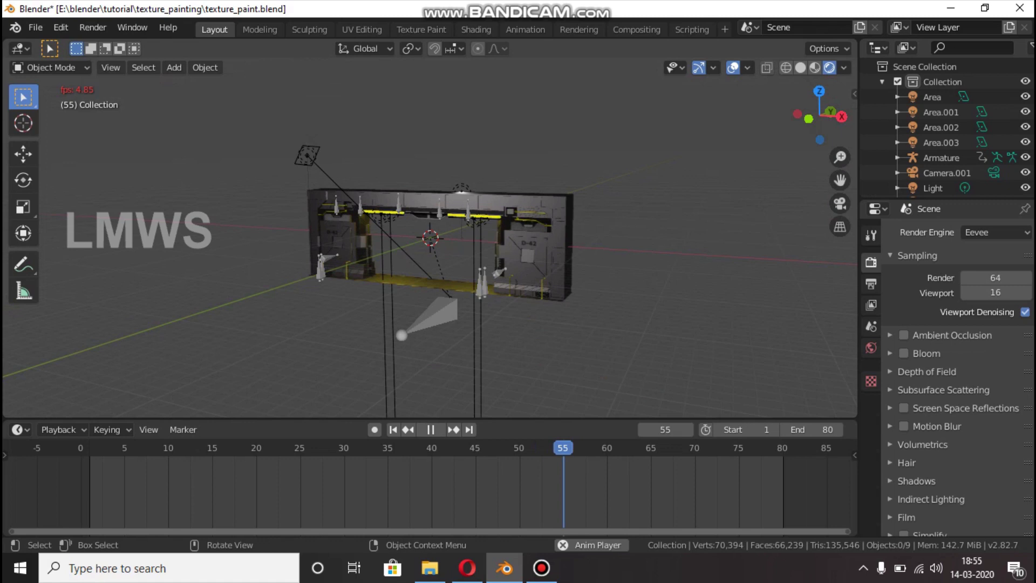
pyautogui.press('space')
# - Look through the camera and play the door animation again, restarting from frame 2
pyautogui.moveTo(814, 114); pyautogui.dragTo(755, 111)
pyautogui.press('KP_0')
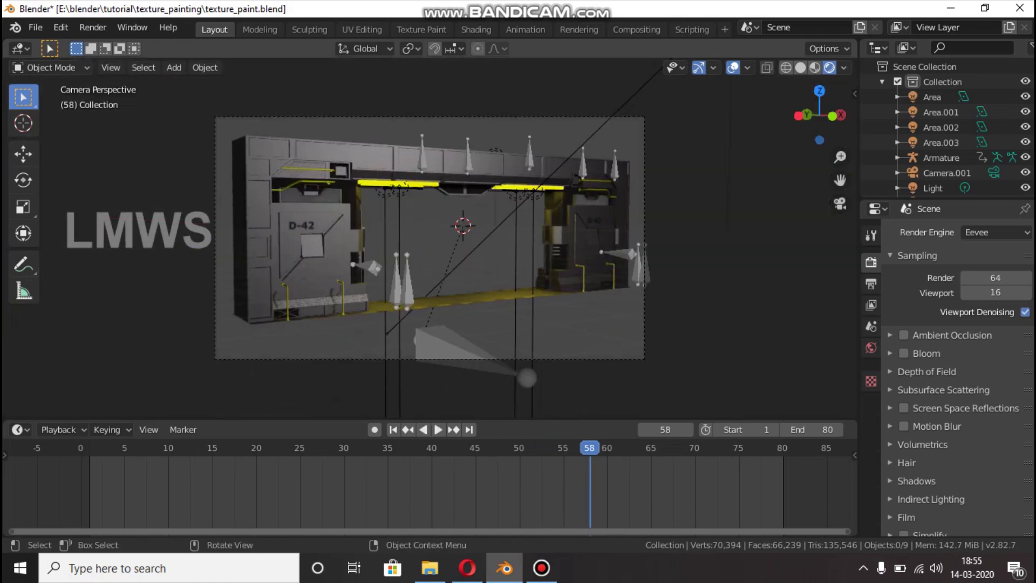
pyautogui.press('space')
pyautogui.press('space')
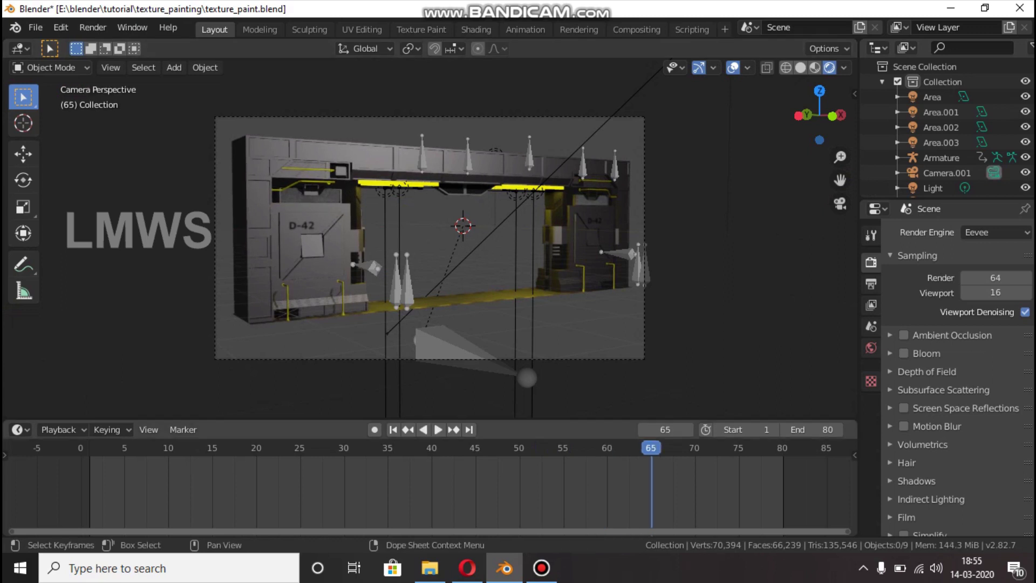
pyautogui.click(98, 448)
pyautogui.scroll(3, 429, 237)
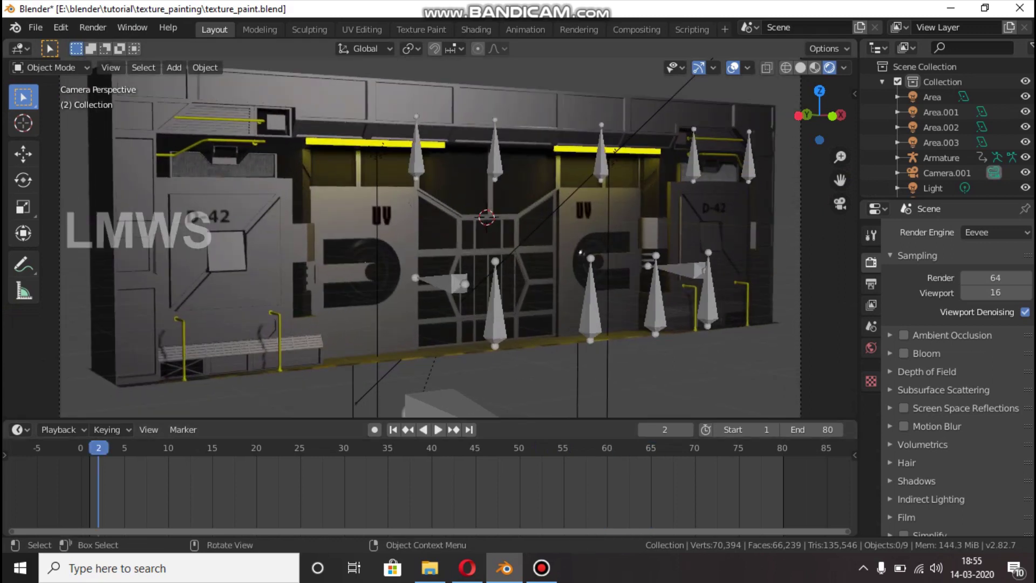
pyautogui.press('space')
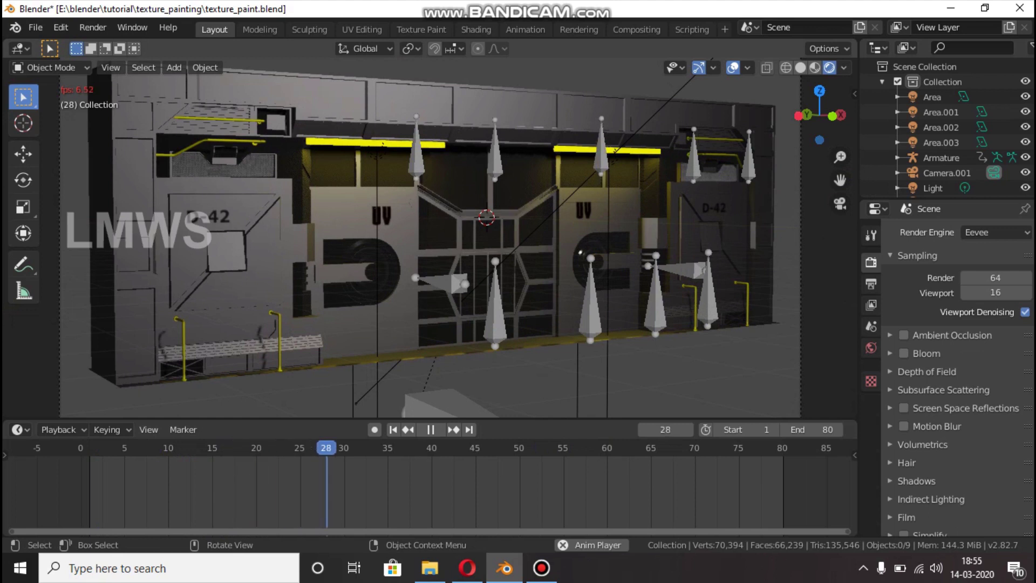
pyautogui.press('space')
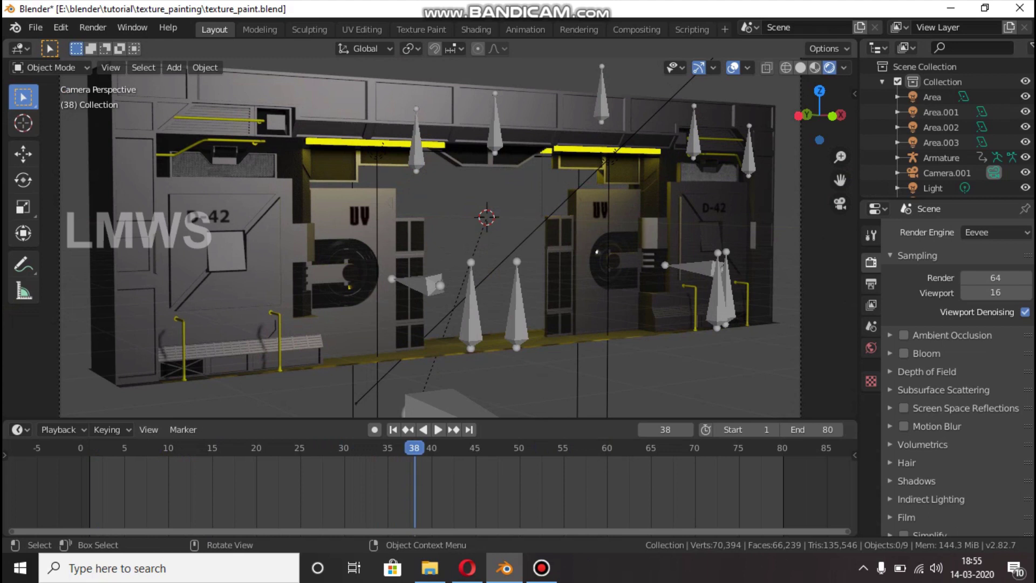
# - Hide the armature in the viewport and play more of the door animation without the bones
pyautogui.scroll(-1, 947, 126)
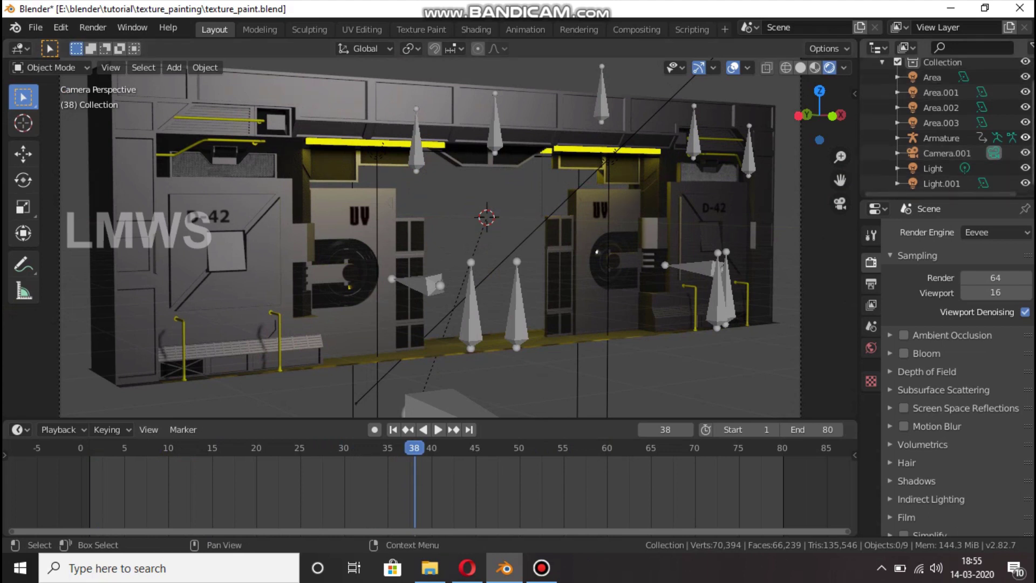
pyautogui.click(1024, 138)
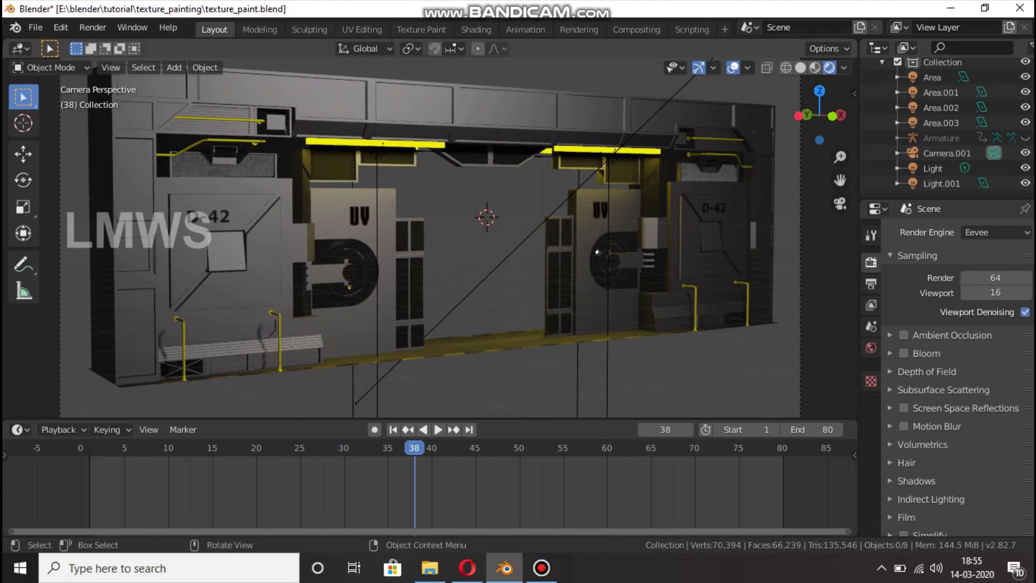
pyautogui.press('space')
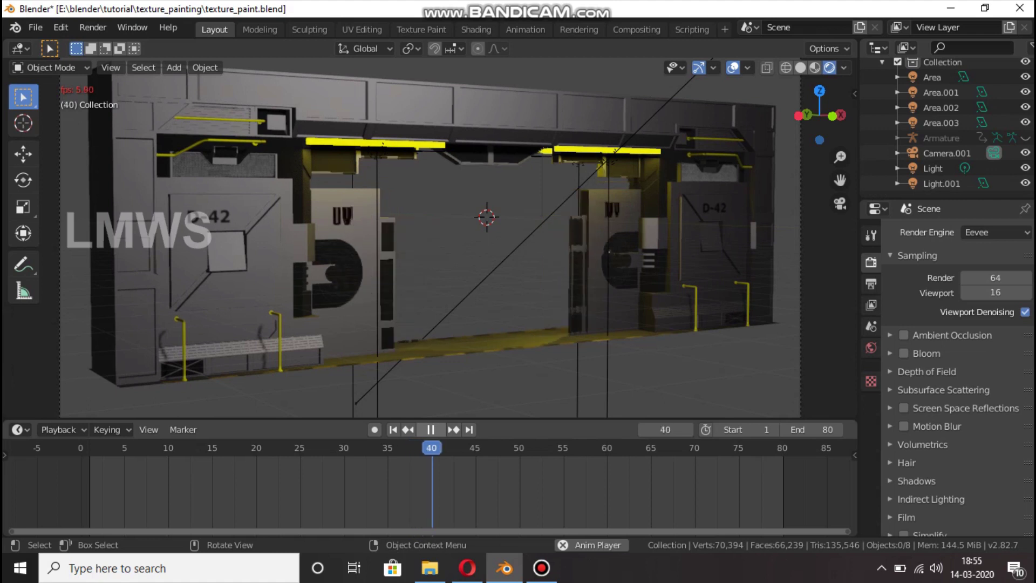
pyautogui.press('space')
pyautogui.moveTo(833, 116); pyautogui.dragTo(755, 145)
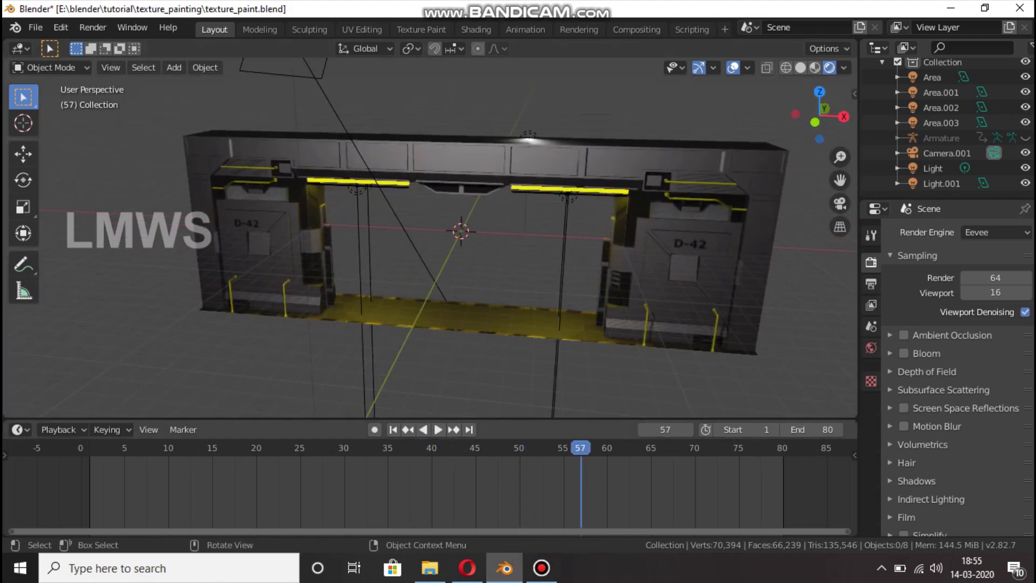
# - Move the timeline to frame 22 and show the armature in the viewport again
pyautogui.click(274, 464)
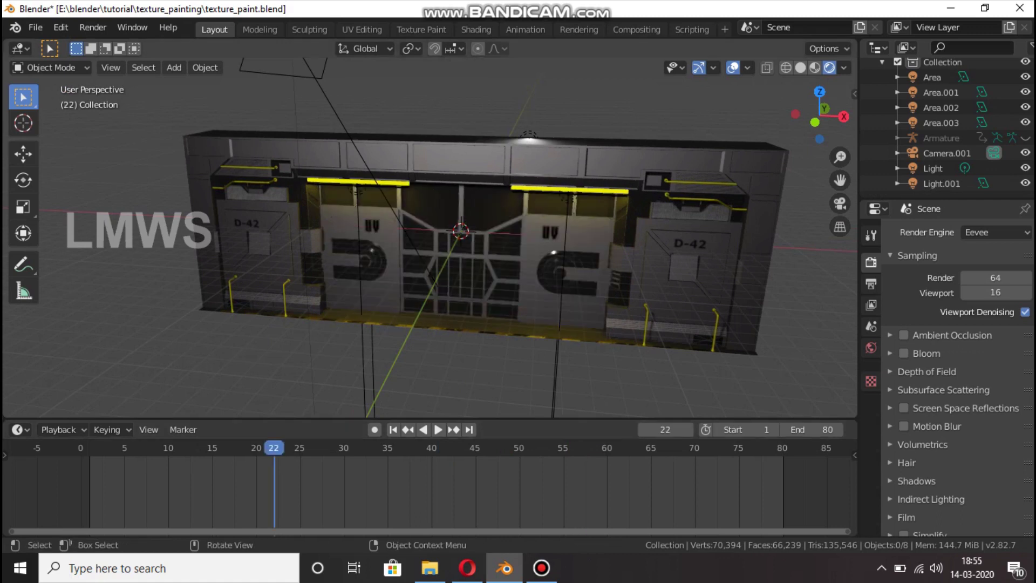
pyautogui.moveTo(815, 122); pyautogui.dragTo(866, 112)
pyautogui.scroll(3, 429, 237)
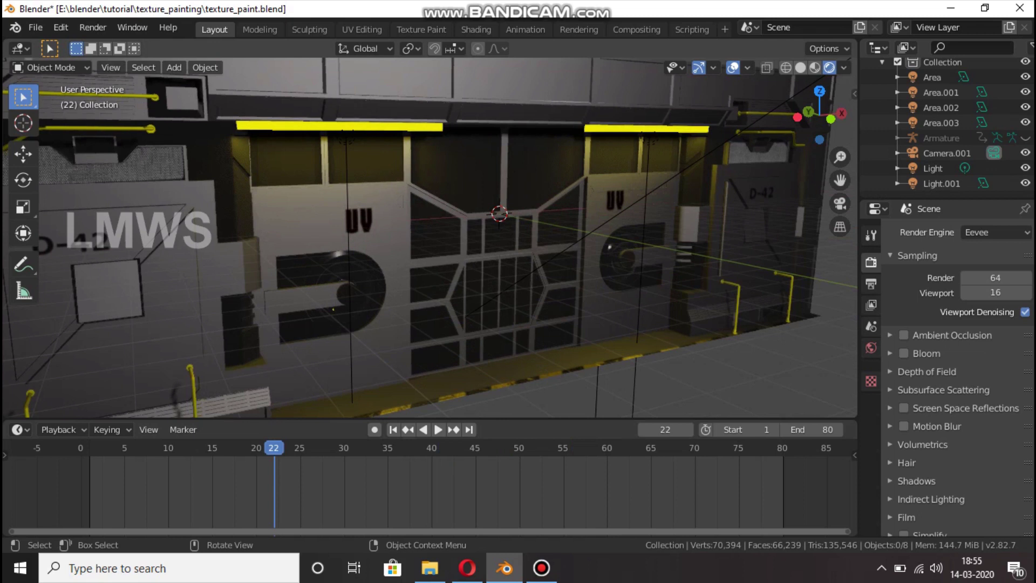
pyautogui.click(1025, 137)
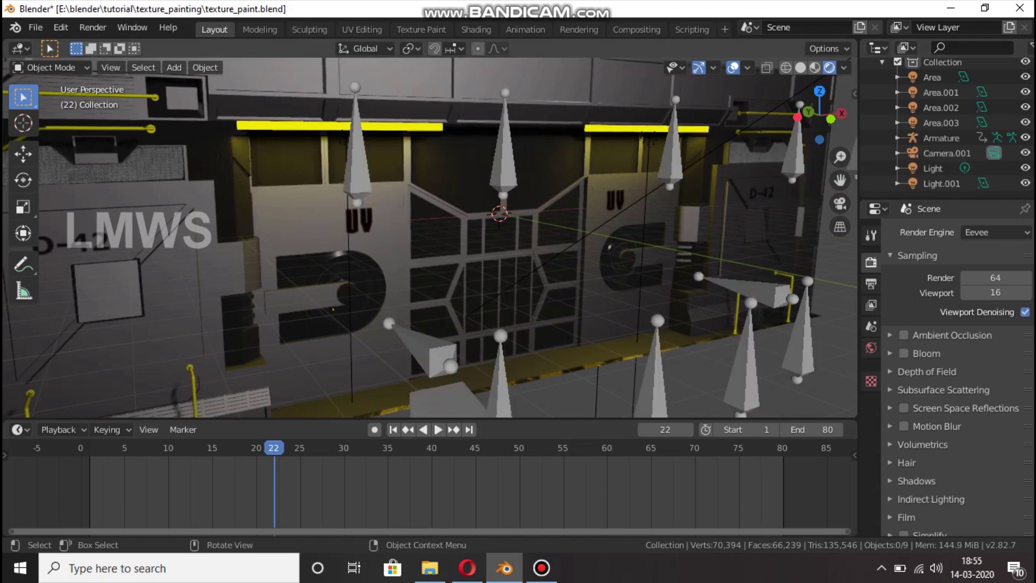
# - Examine the closed door and its textures from several angles, then save the file
pyautogui.scroll(-3, 429, 238)
pyautogui.scroll(3, 429, 237)
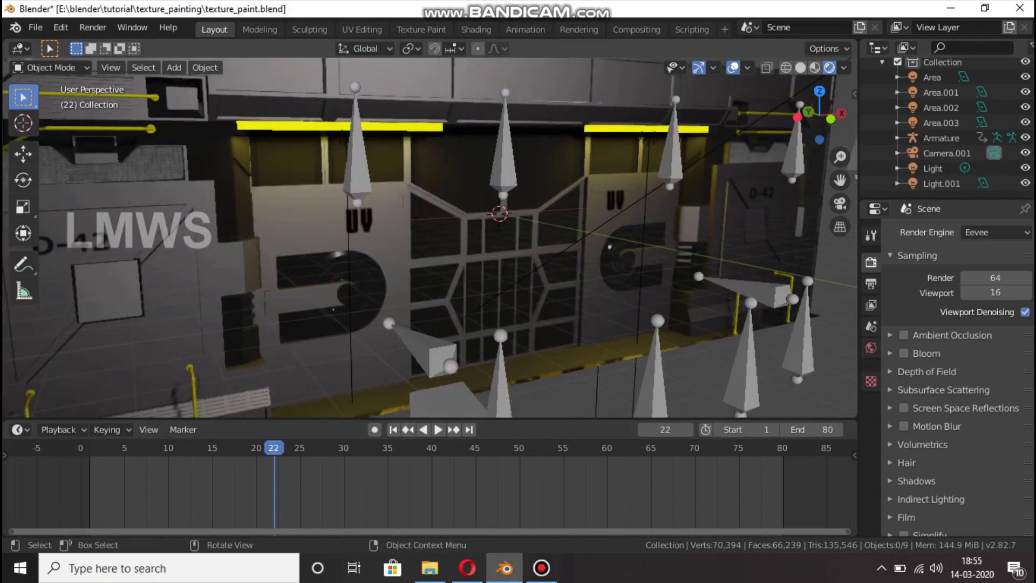
pyautogui.moveTo(807, 110); pyautogui.dragTo(772, 130)
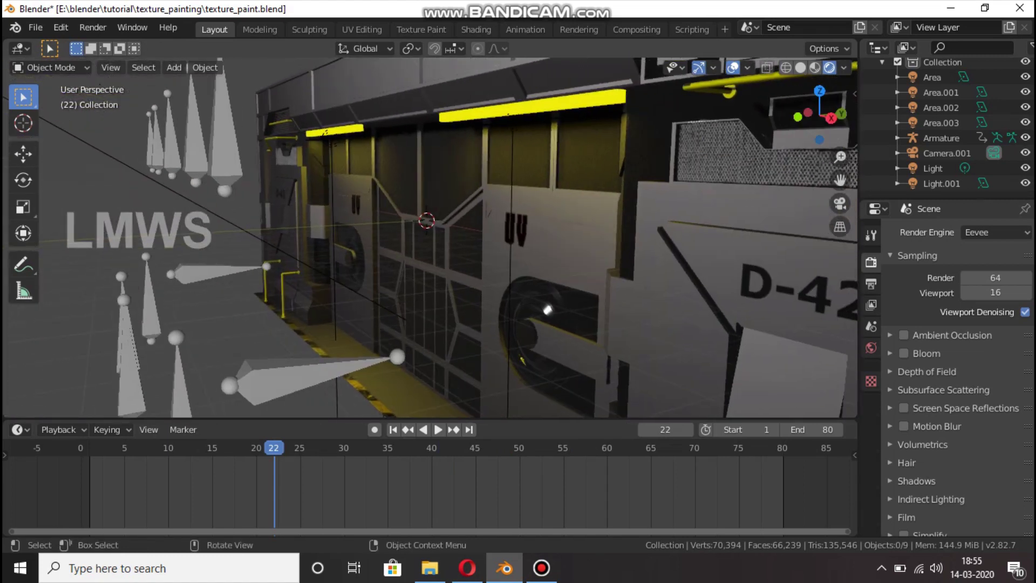
pyautogui.scroll(-2, 430, 238)
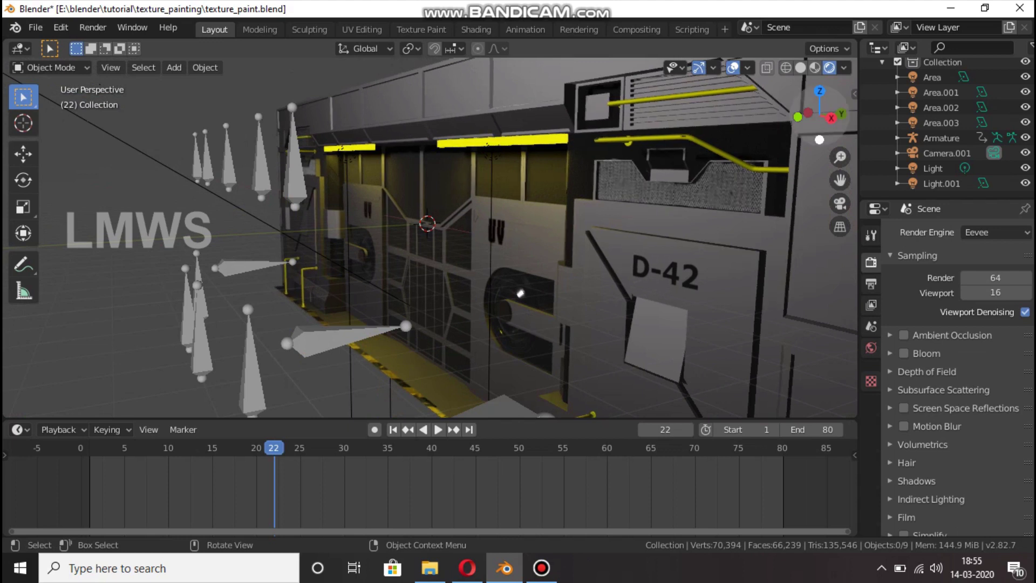
pyautogui.moveTo(819, 115); pyautogui.dragTo(801, 119)
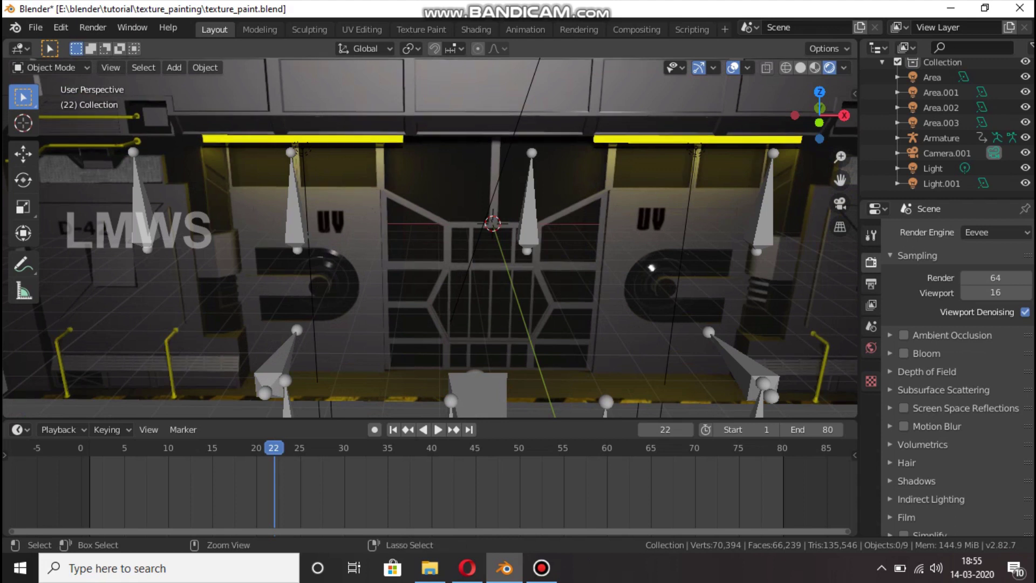
pyautogui.hotkey('ctrl', 's')
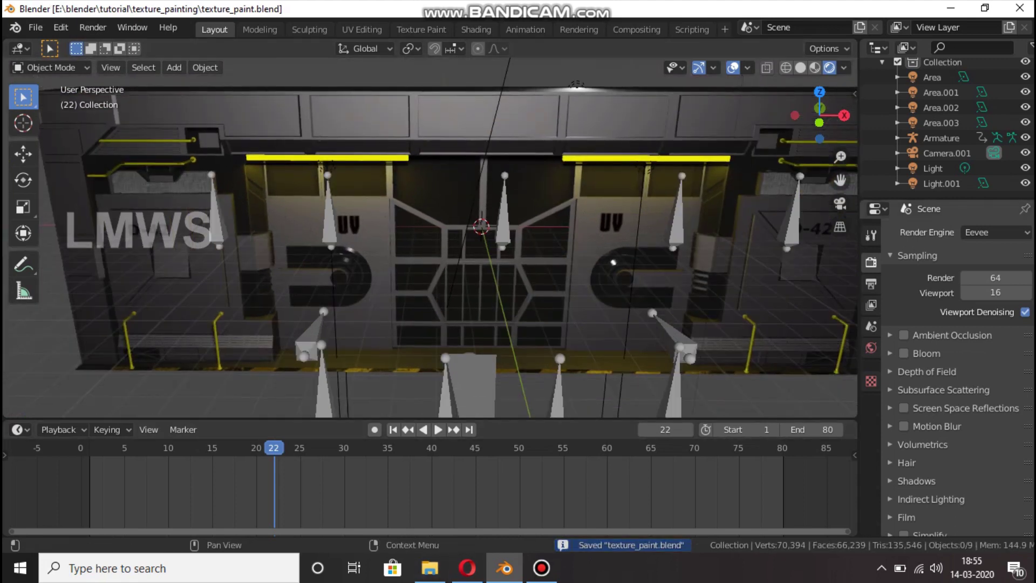
# - Enable Ambient Occlusion in the render settings with a distance of 15 m and a factor of 2
pyautogui.click(903, 335)
pyautogui.click(953, 335)
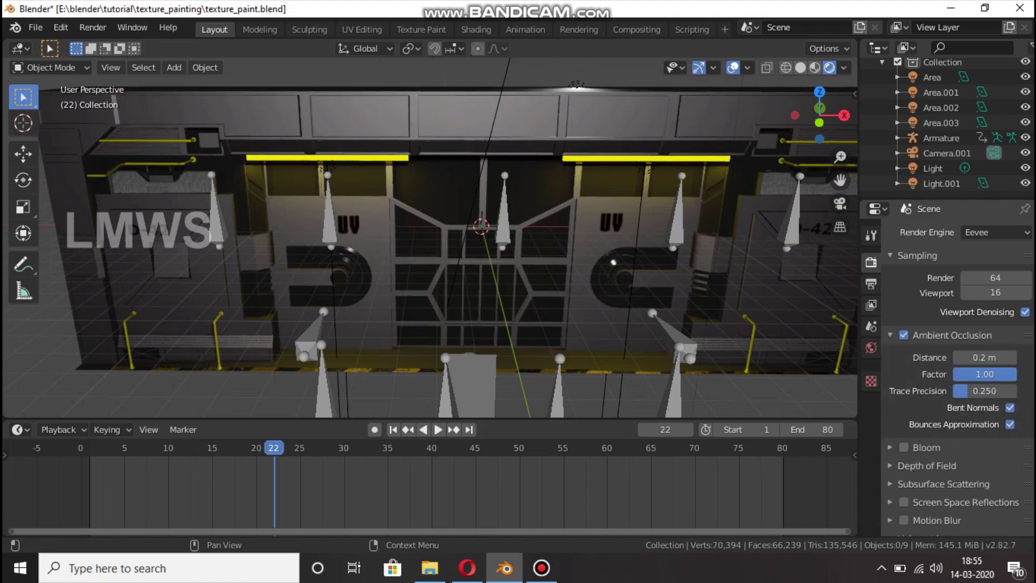
pyautogui.write('15')
pyautogui.press('Tab')
pyautogui.write('2')
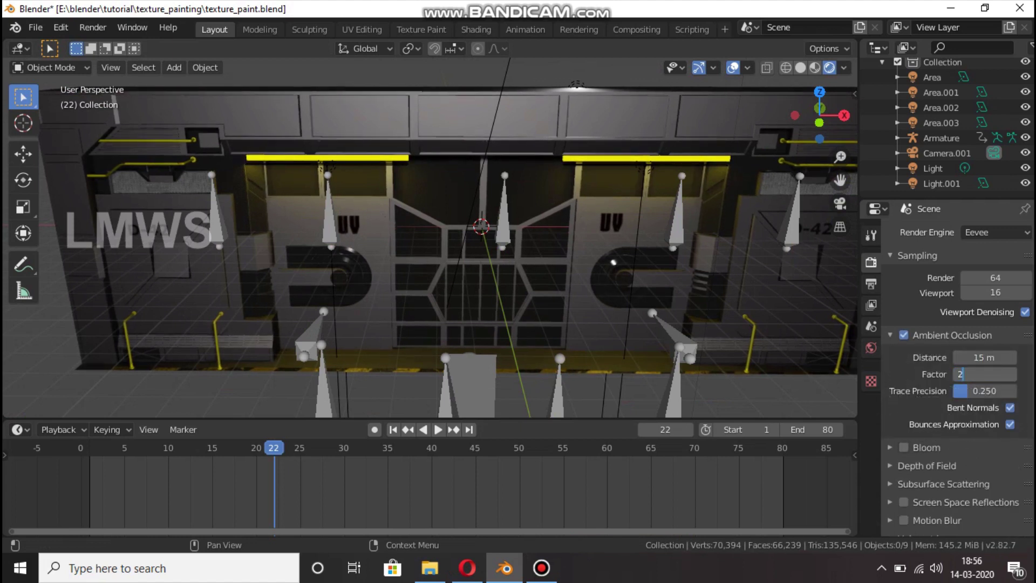
pyautogui.press('Return')
# - Collapse the Ambient Occlusion settings and enable Screen Space Reflections
pyautogui.click(890, 335)
pyautogui.click(890, 335)
pyautogui.click(891, 335)
pyautogui.click(903, 408)
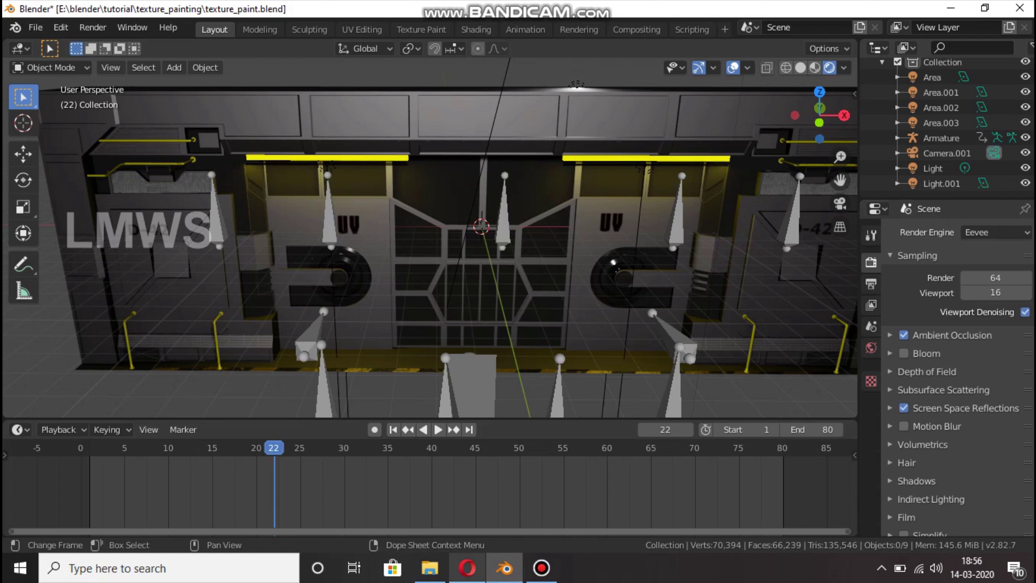
# - Look up the spaceship image in the texture_painting folder in File Explorer and return to Blender
pyautogui.click(430, 567)
pyautogui.click(402, 186)
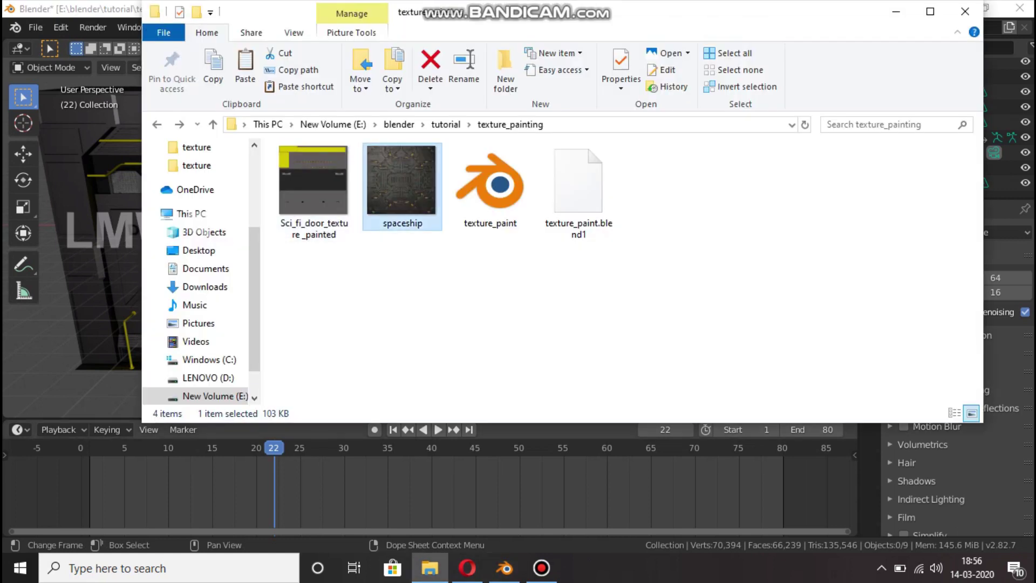
pyautogui.hotkey('alt', 'Tab')
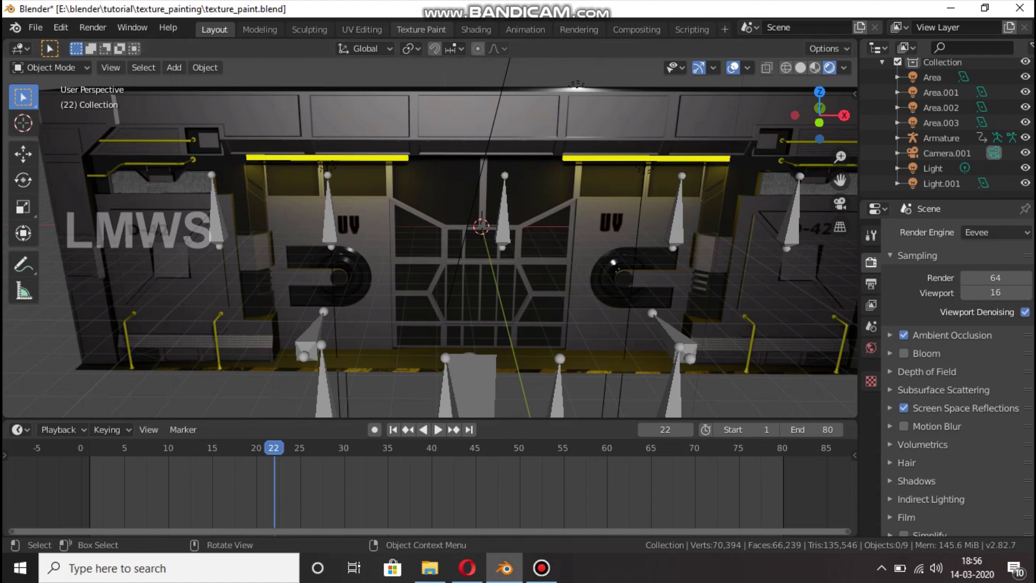
# - Switch to the Texture Paint workspace with the door in view
pyautogui.click(421, 29)
pyautogui.scroll(-3, 701, 243)
pyautogui.moveTo(819, 115); pyautogui.dragTo(815, 116)
pyautogui.moveTo(572, 310); pyautogui.dragTo(508, 316, button='middle')
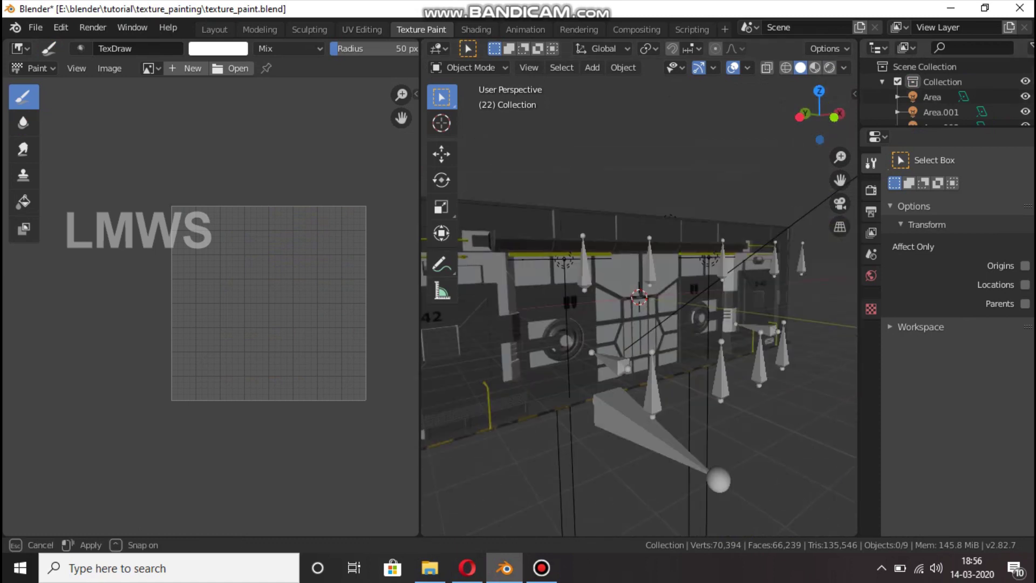
# - Enlarge the Outliner area and hide the armature in the viewport
pyautogui.moveTo(944, 128); pyautogui.dragTo(944, 221)
pyautogui.click(1024, 158)
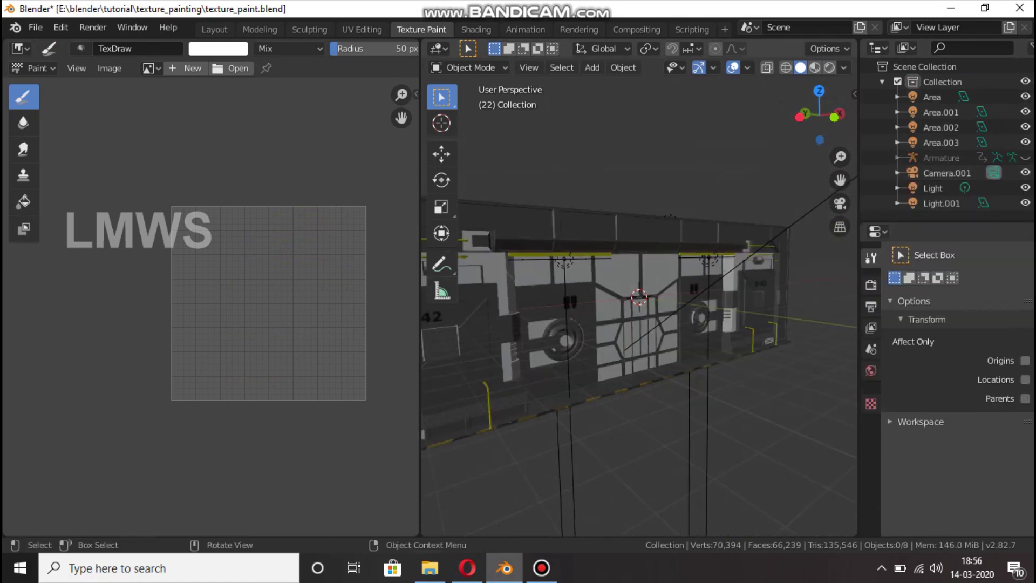
pyautogui.scroll(4, 639, 316)
pyautogui.moveTo(819, 115); pyautogui.dragTo(806, 115)
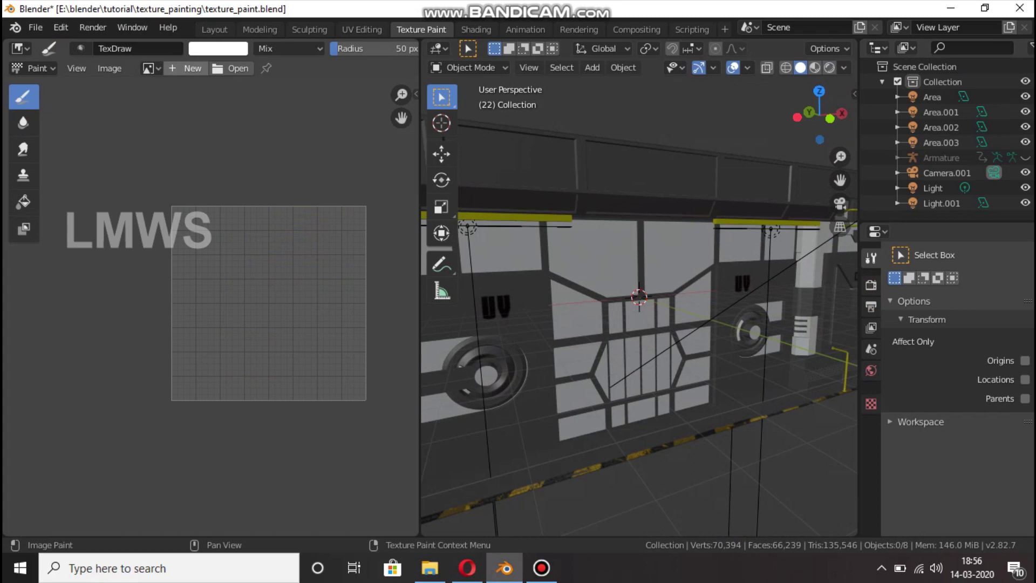
# - Open the painted sci-fi door texture PNG from the texture_painting folder in the Image Editor
pyautogui.click(187, 68)
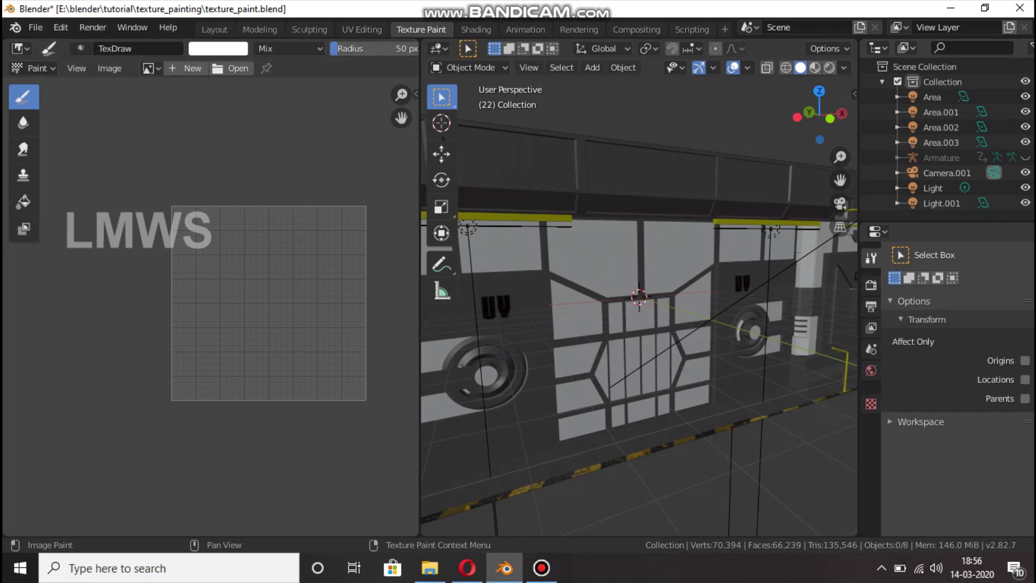
pyautogui.click(149, 68)
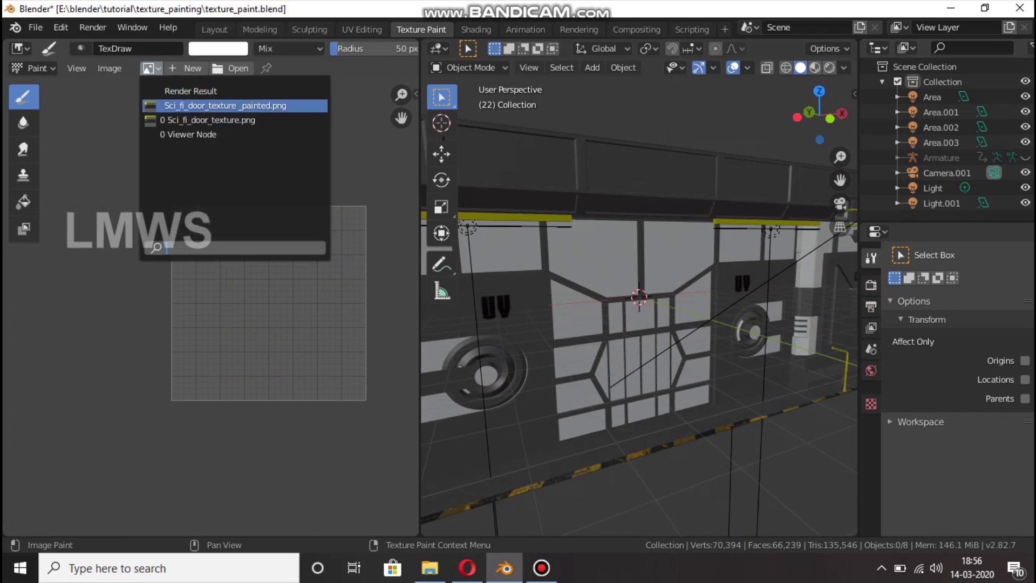
pyautogui.press('Escape')
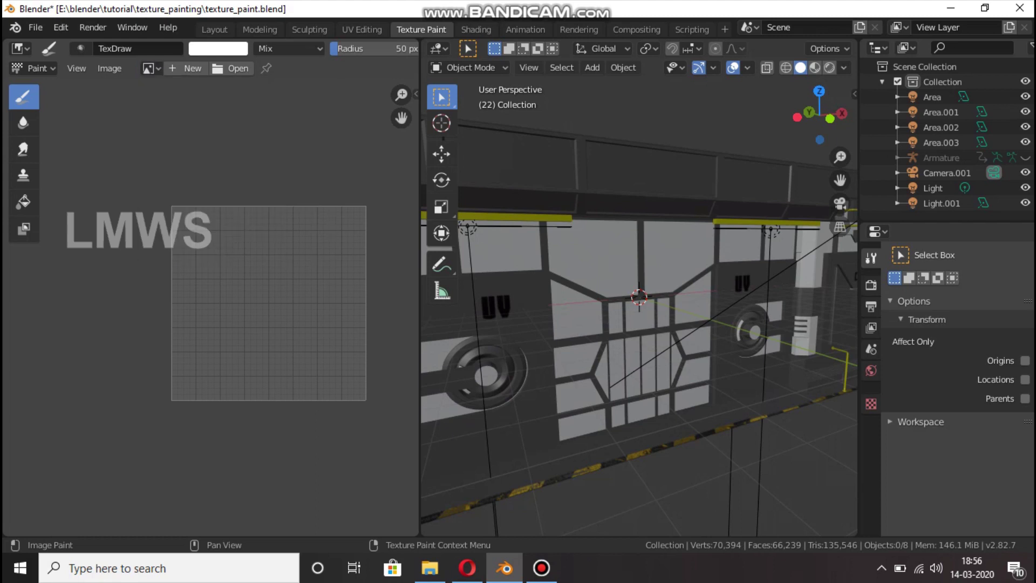
pyautogui.click(232, 68)
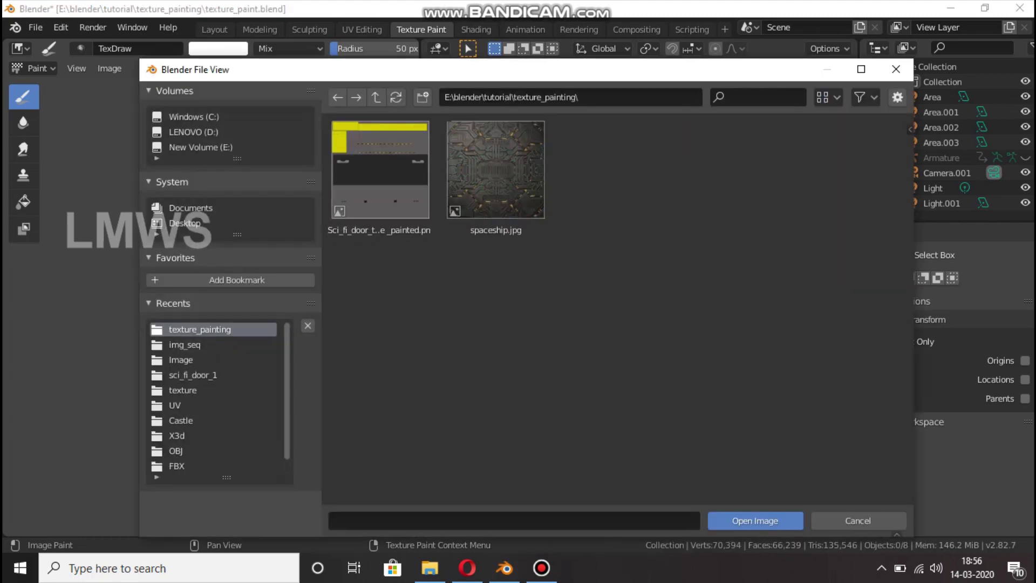
pyautogui.doubleClick(380, 178)
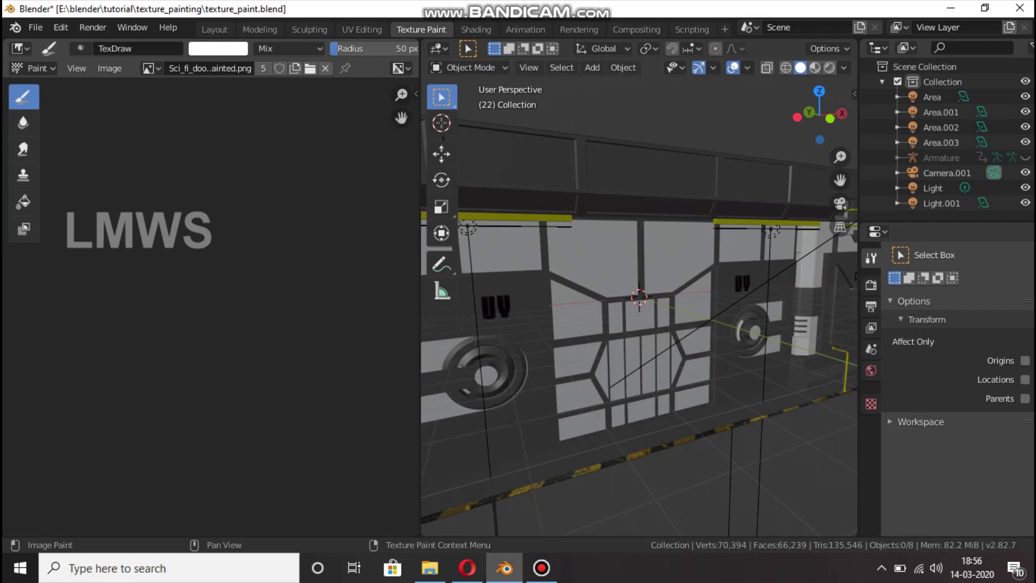
pyautogui.scroll(-12, 210, 307)
pyautogui.scroll(1, 215, 306)
pyautogui.moveTo(820, 115)
pyautogui.mouseDown()
pyautogui.moveTo(771, 154)
pyautogui.moveTo(711, 149)
pyautogui.moveTo(841, 127)
pyautogui.moveTo(823, 130)
pyautogui.moveTo(832, 127)
pyautogui.mouseUp()
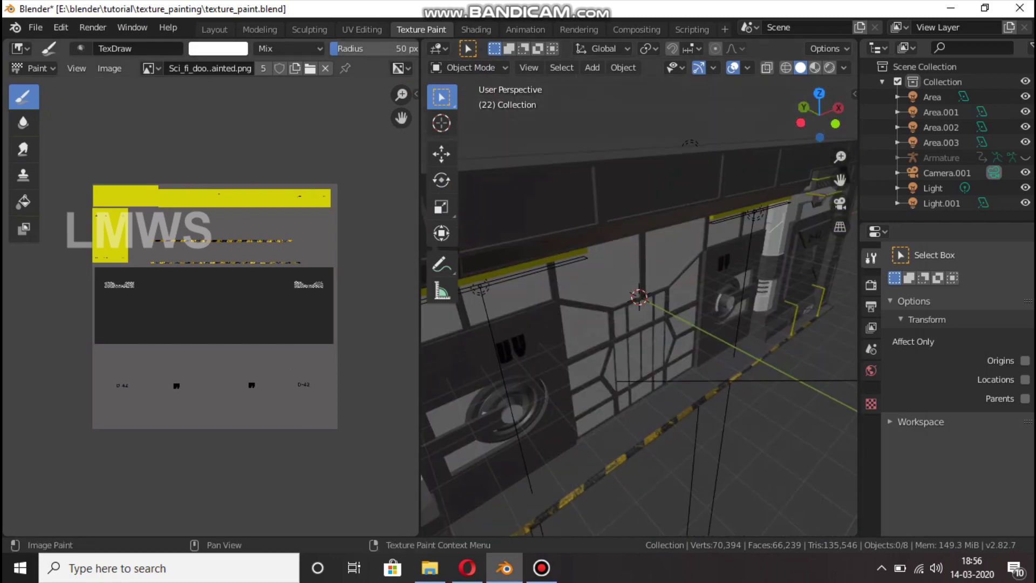
pyautogui.scroll(4, 211, 312)
pyautogui.scroll(1, 210, 313)
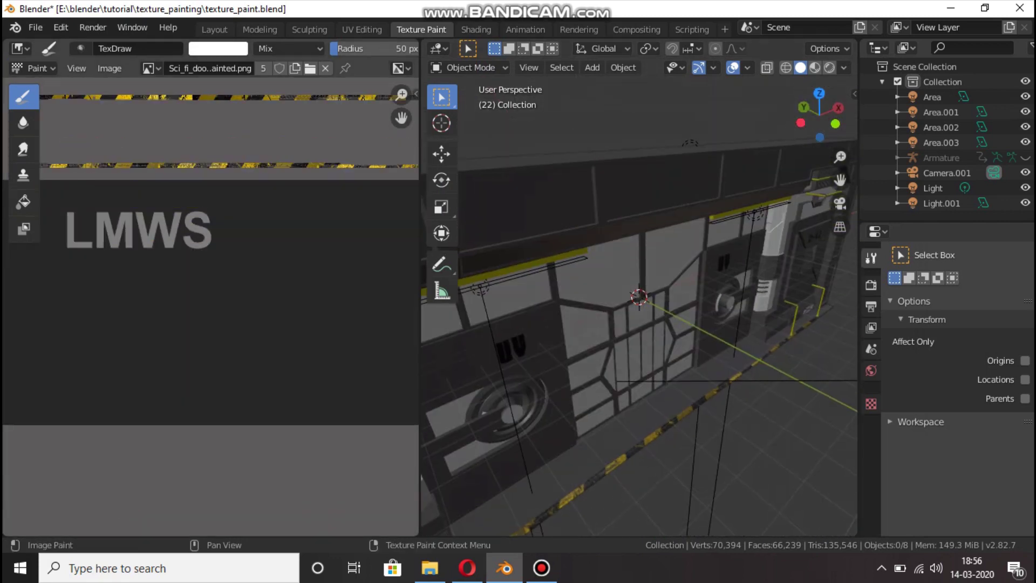
pyautogui.scroll(-5, 211, 312)
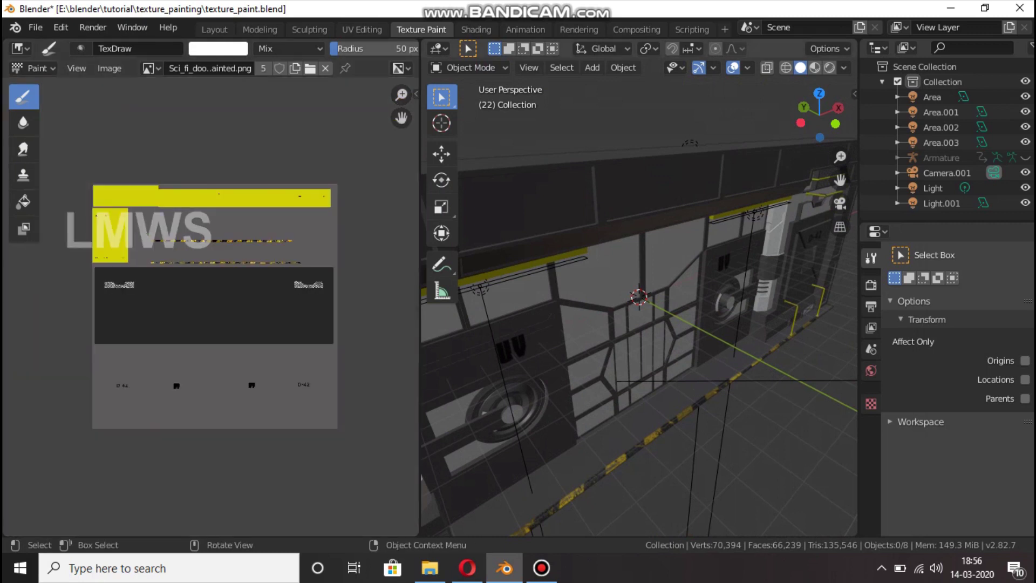
# - Make the Sci_fi_door object active and switch it from Object Mode to Texture Paint mode
pyautogui.moveTo(819, 115); pyautogui.dragTo(790, 139)
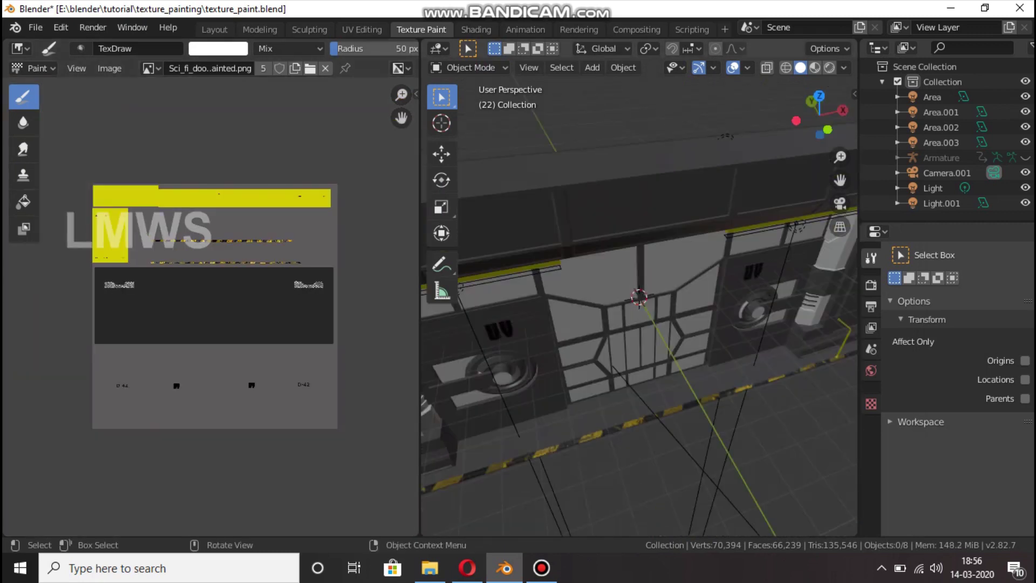
pyautogui.click(617, 427)
pyautogui.scroll(-2, 618, 427)
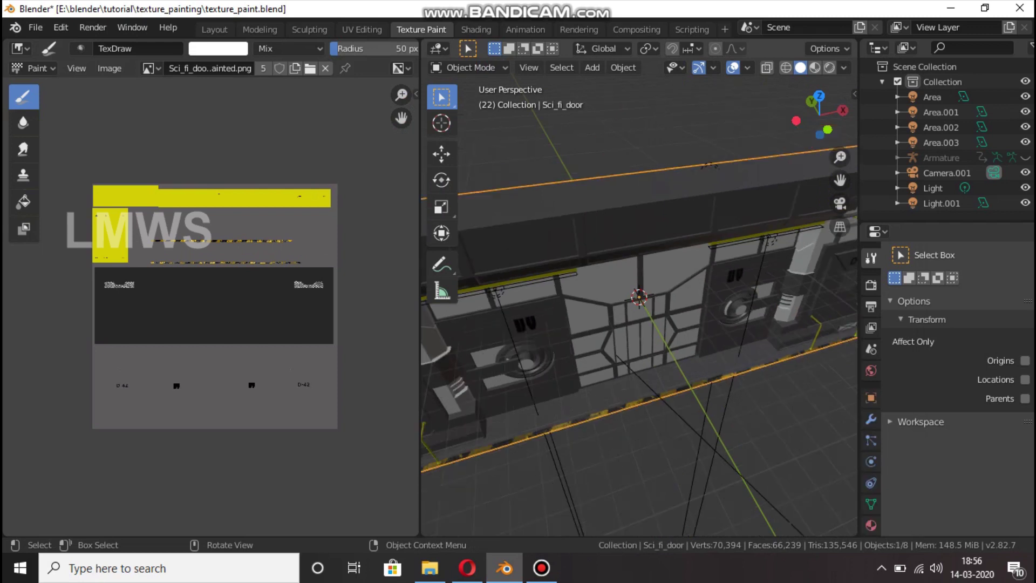
pyautogui.hotkey('alt', 'a')
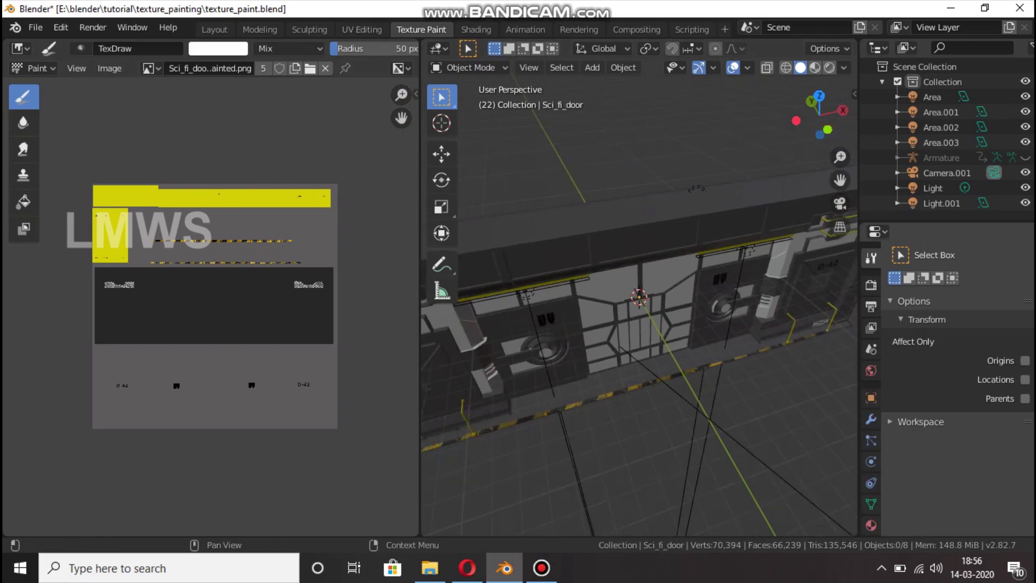
pyautogui.click(926, 319)
pyautogui.click(870, 285)
pyautogui.click(870, 258)
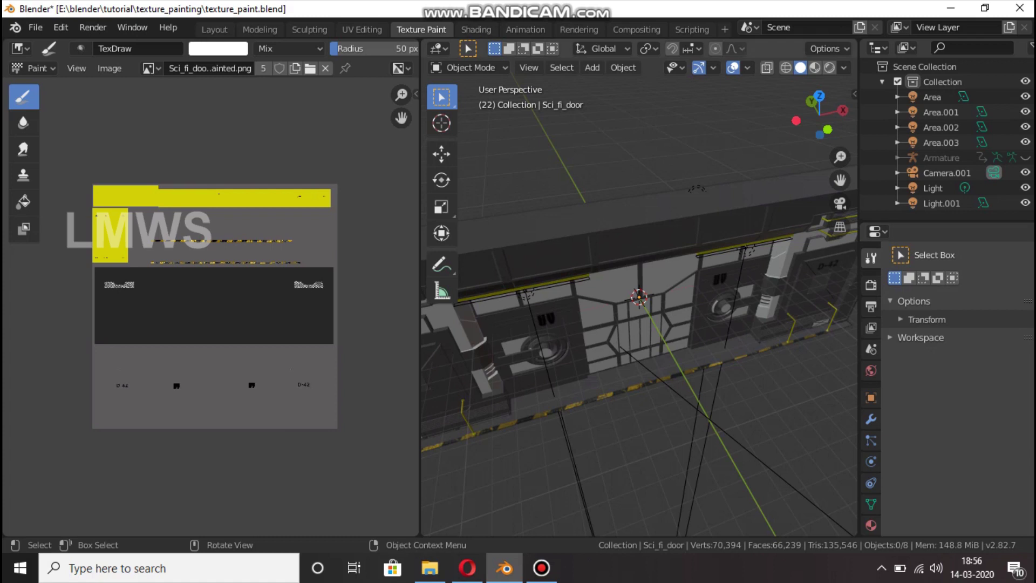
pyautogui.scroll(-3, 639, 308)
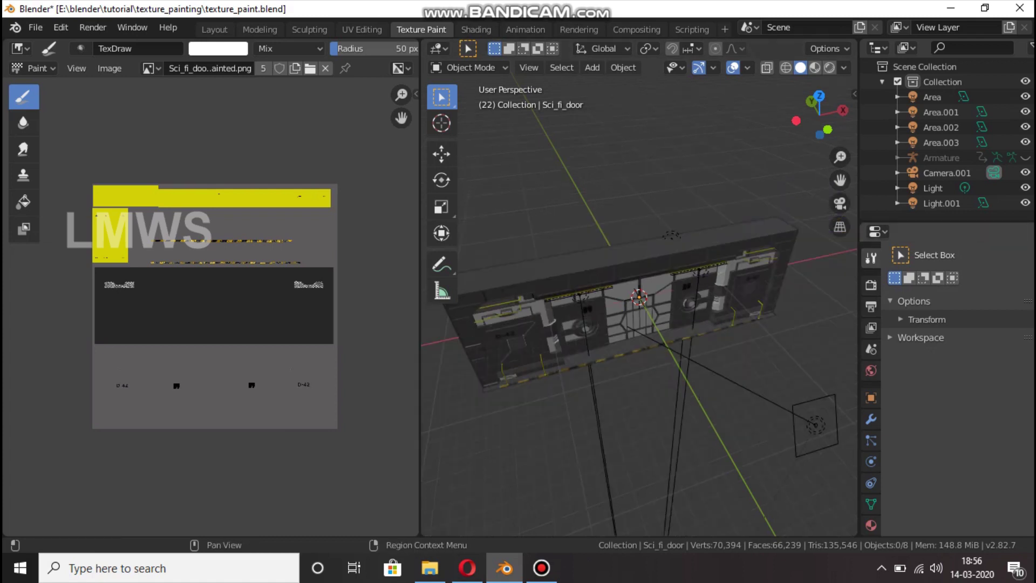
pyautogui.click(871, 285)
pyautogui.click(870, 306)
pyautogui.click(871, 257)
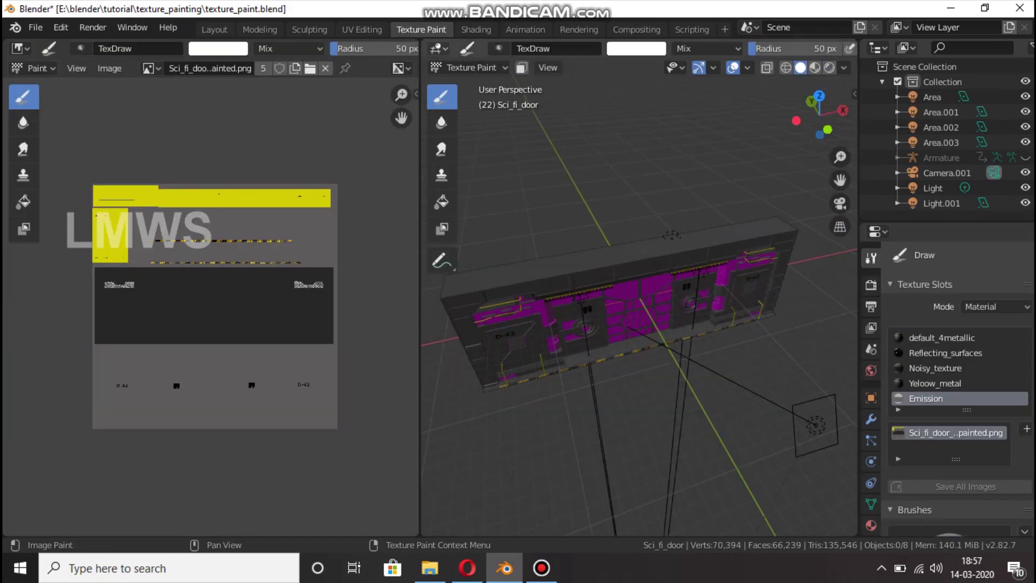
# - Collapse the brush's color picker and paint a white test stroke on the wall panel above the door
pyautogui.scroll(3, 655, 310)
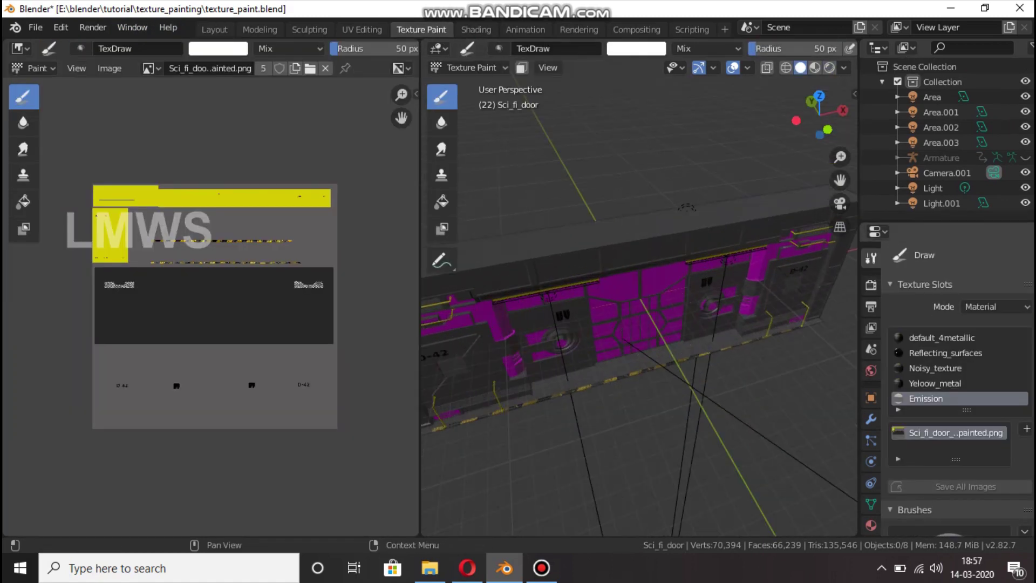
pyautogui.scroll(2, 682, 323)
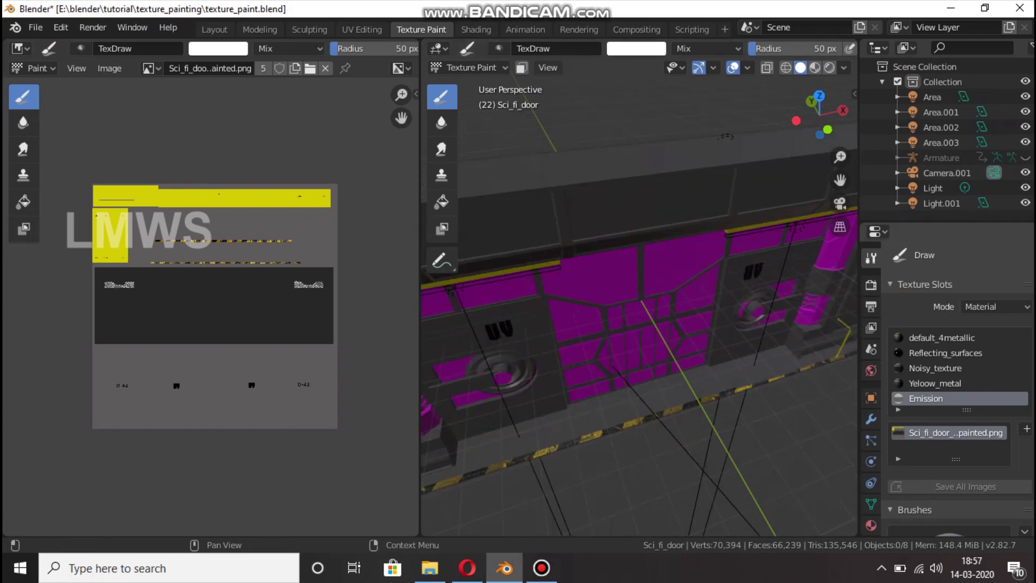
pyautogui.scroll(-10, 958, 378)
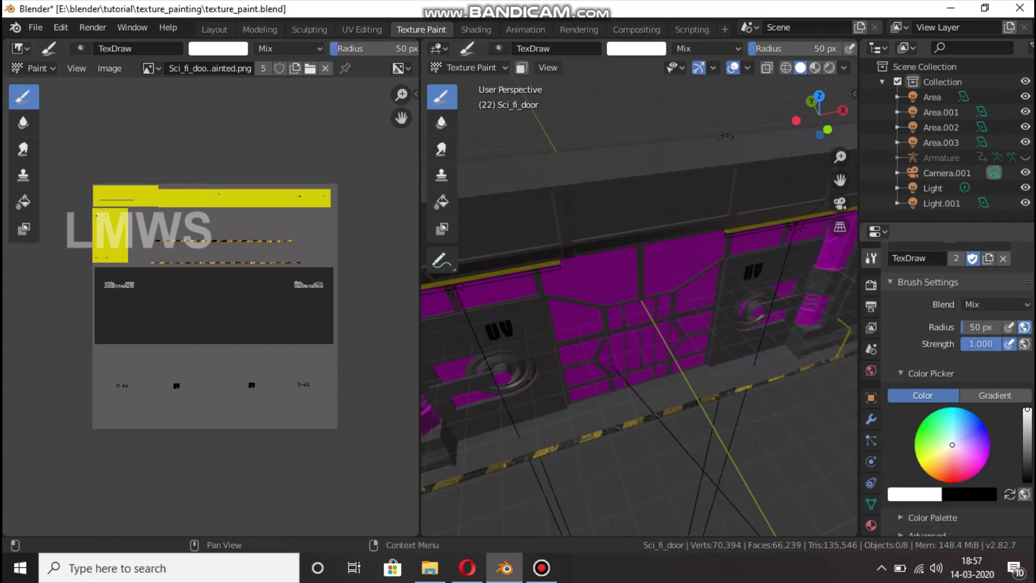
pyautogui.scroll(-1, 950, 378)
pyautogui.click(930, 342)
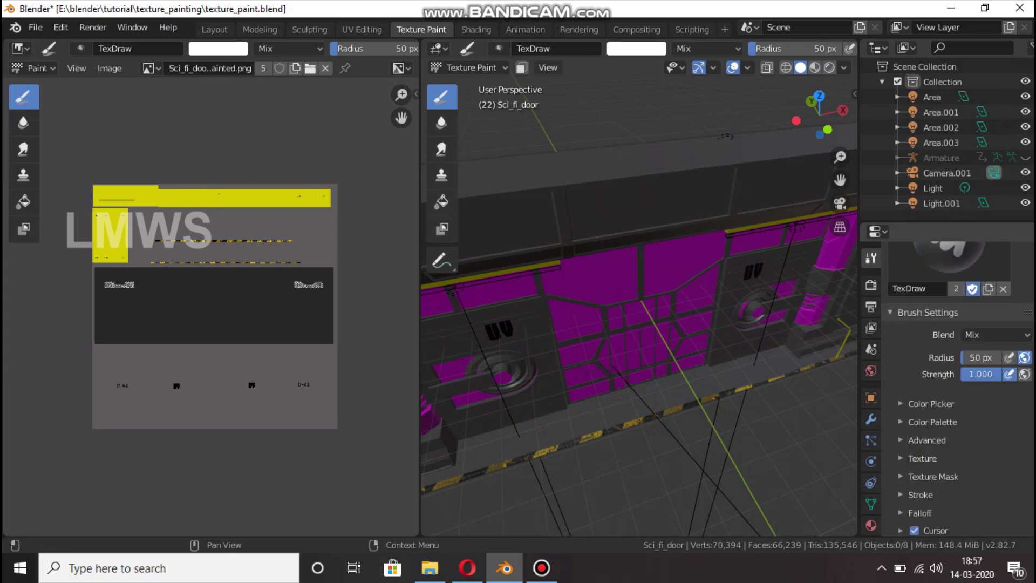
pyautogui.moveTo(648, 168); pyautogui.dragTo(582, 162, button='middle')
pyautogui.moveTo(593, 170)
pyautogui.mouseDown()
pyautogui.moveTo(709, 173)
pyautogui.moveTo(576, 190)
pyautogui.mouseUp()
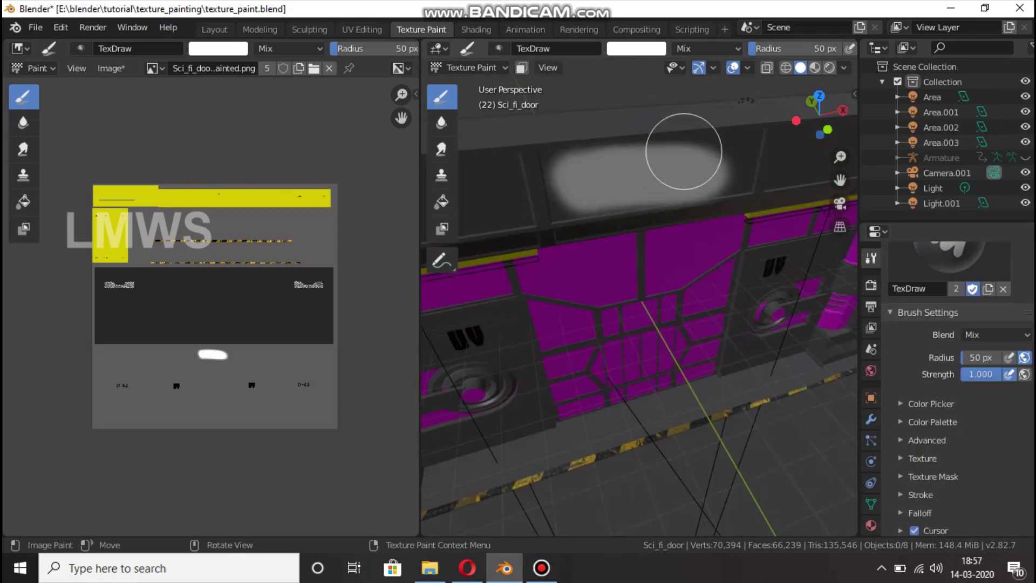
# - Look through the TexDraw brush settings, expand the color picker and change the brush color to a slightly warm off-white
pyautogui.scroll(4, 950, 378)
pyautogui.scroll(-6, 958, 388)
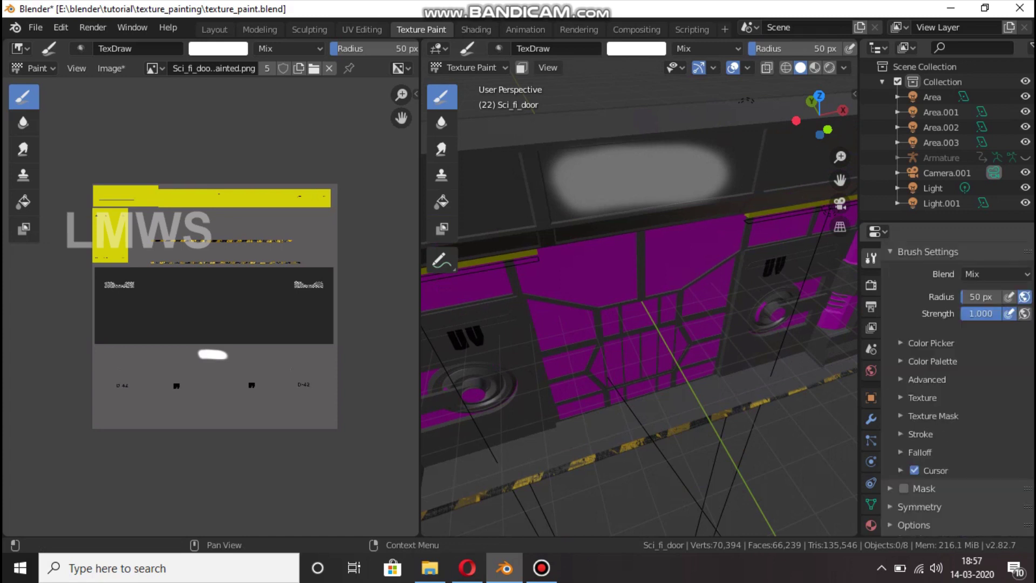
pyautogui.scroll(-1, 958, 388)
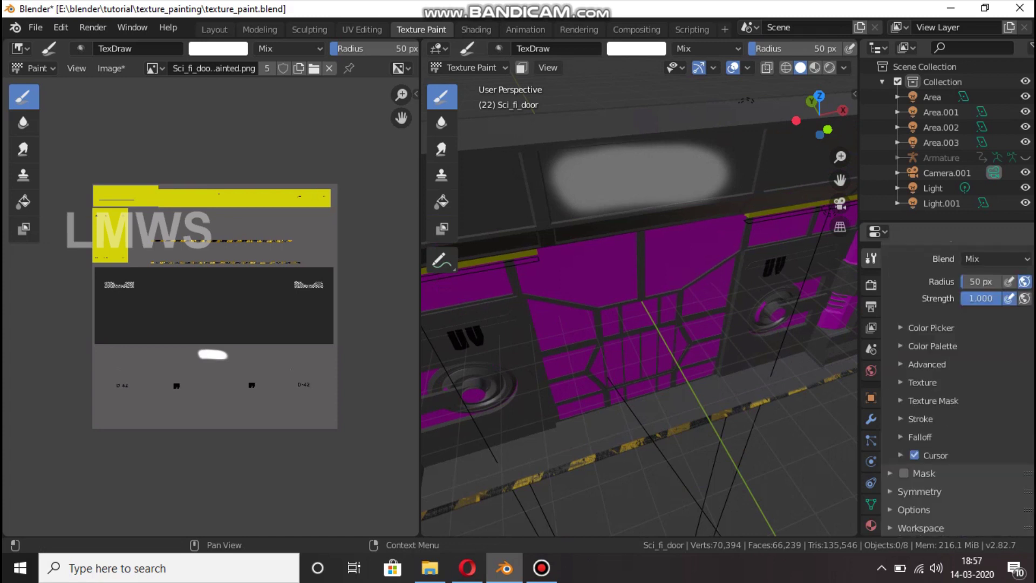
pyautogui.scroll(2, 958, 388)
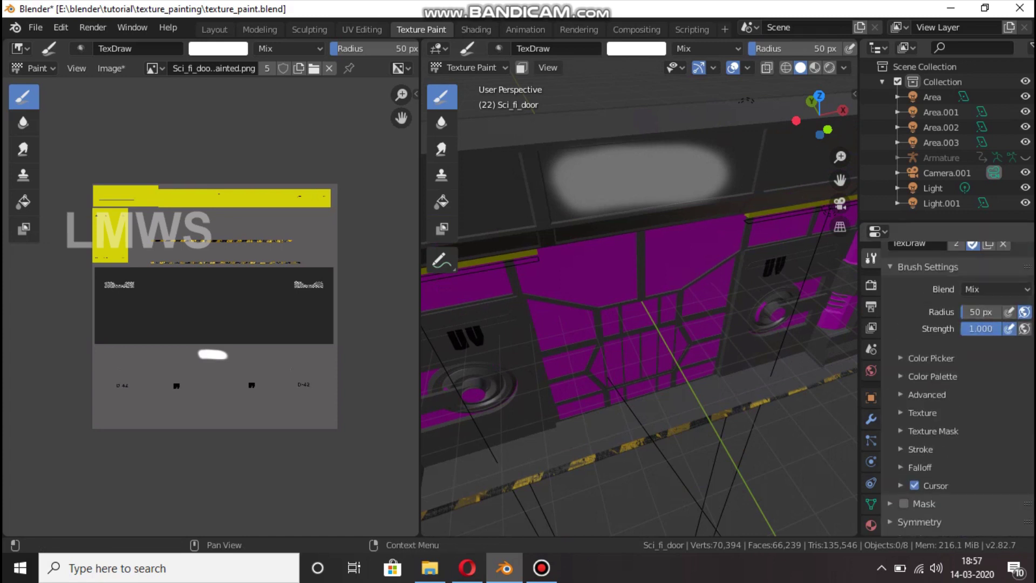
pyautogui.scroll(6, 957, 388)
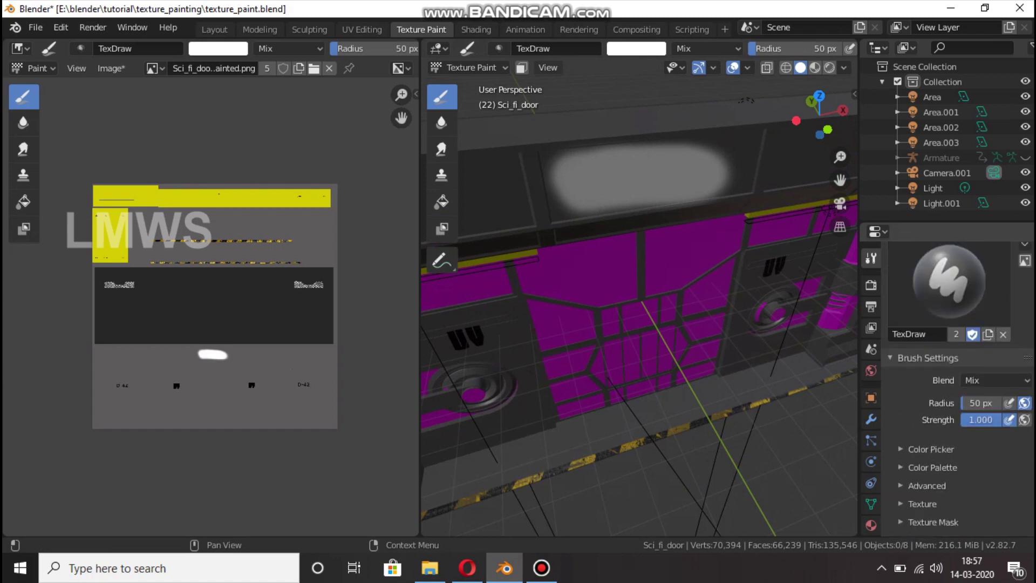
pyautogui.click(930, 449)
pyautogui.scroll(-4, 958, 388)
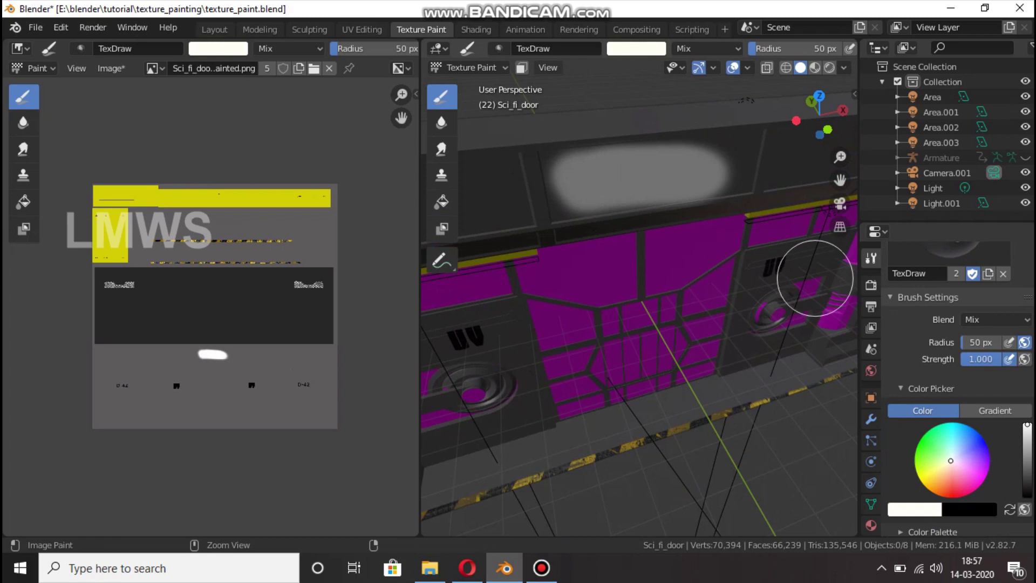
# - Replace the white test stroke above the door with an off-white one, and undo that too
pyautogui.hotkey('ctrl', 'z')
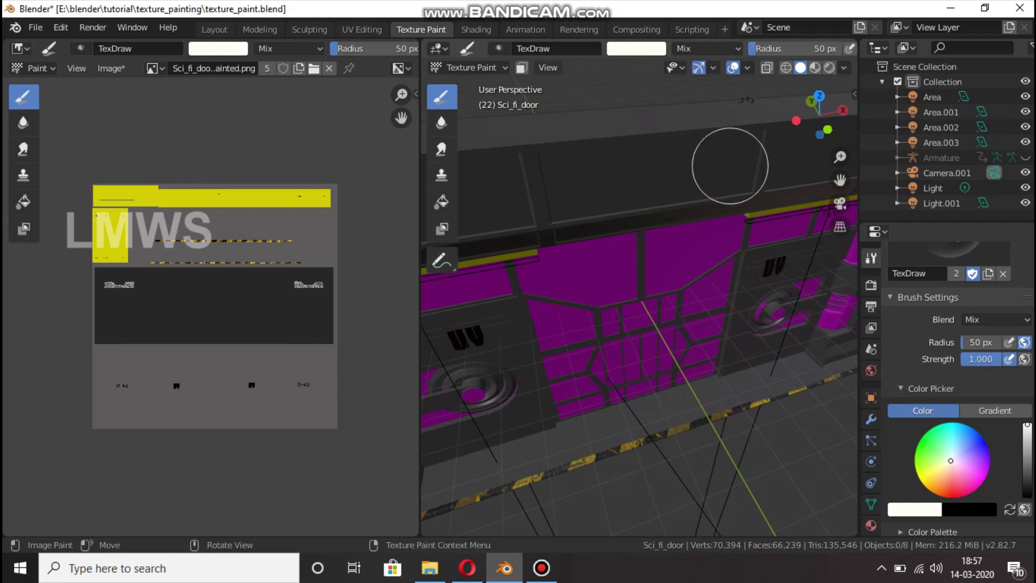
pyautogui.moveTo(598, 160); pyautogui.dragTo(735, 151)
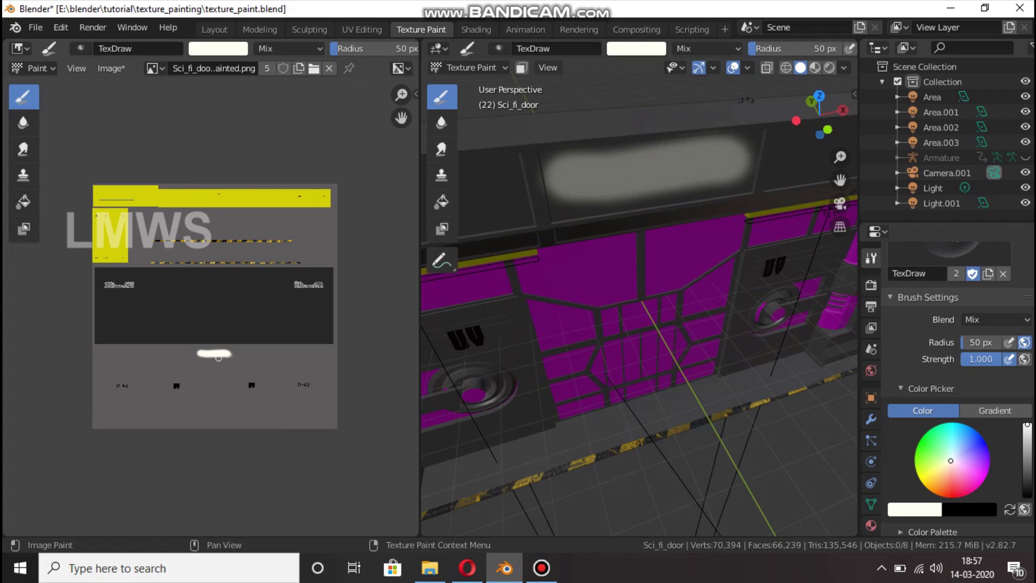
pyautogui.hotkey('ctrl', 'z')
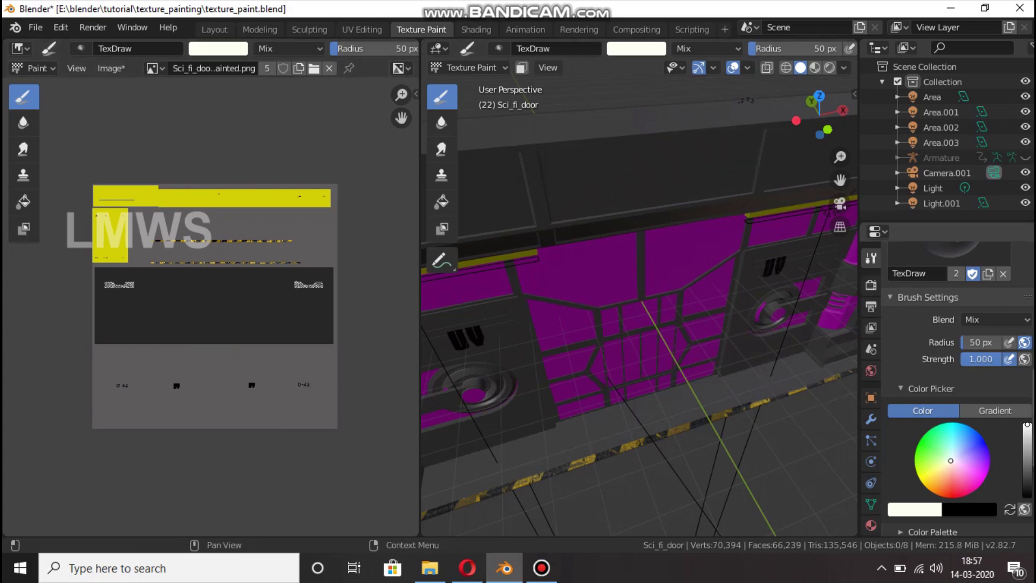
pyautogui.scroll(-3, 957, 388)
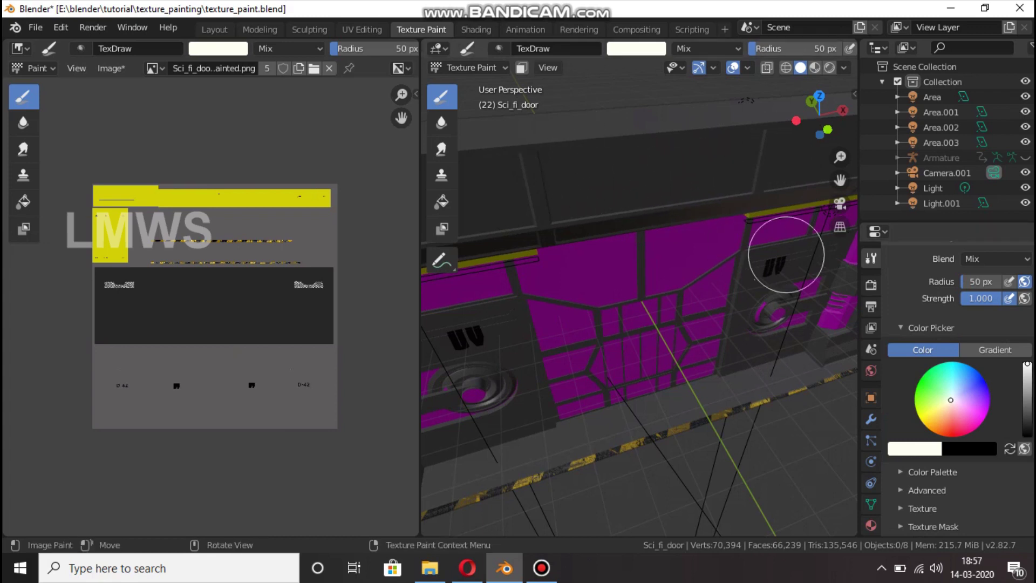
pyautogui.click(541, 568)
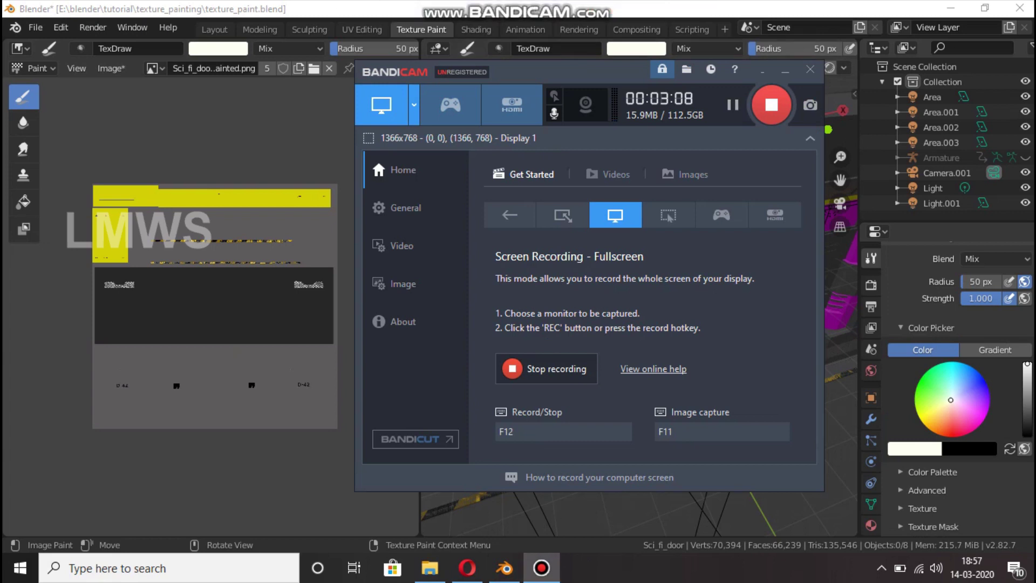
pyautogui.click(784, 69)
pyautogui.scroll(-3, 951, 377)
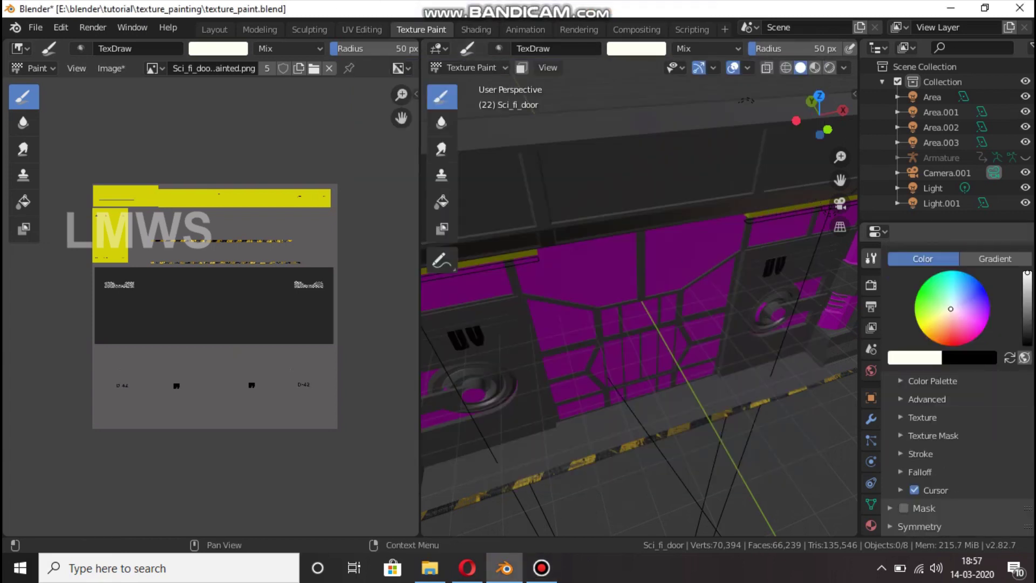
pyautogui.scroll(-2, 958, 389)
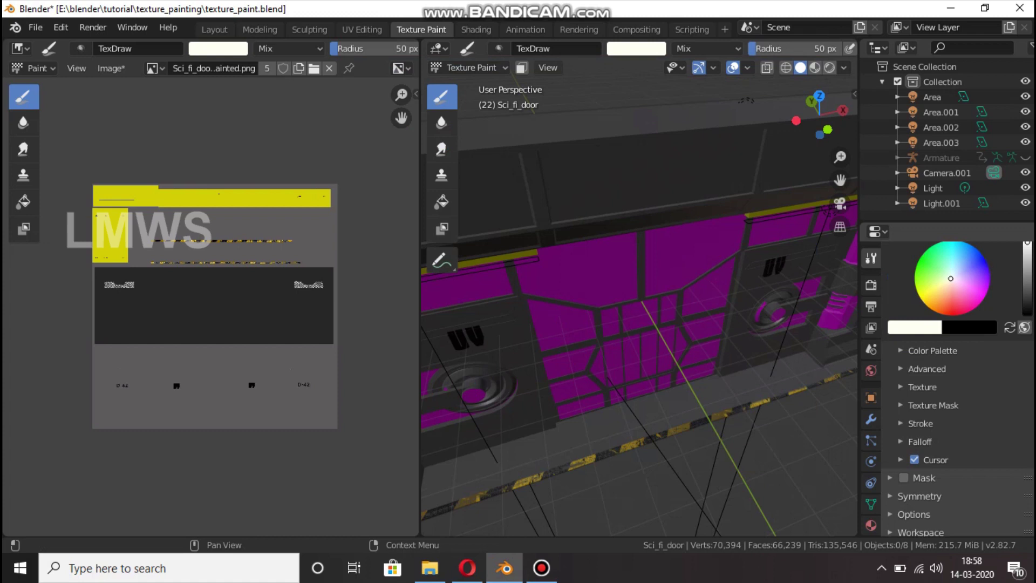
pyautogui.click(541, 568)
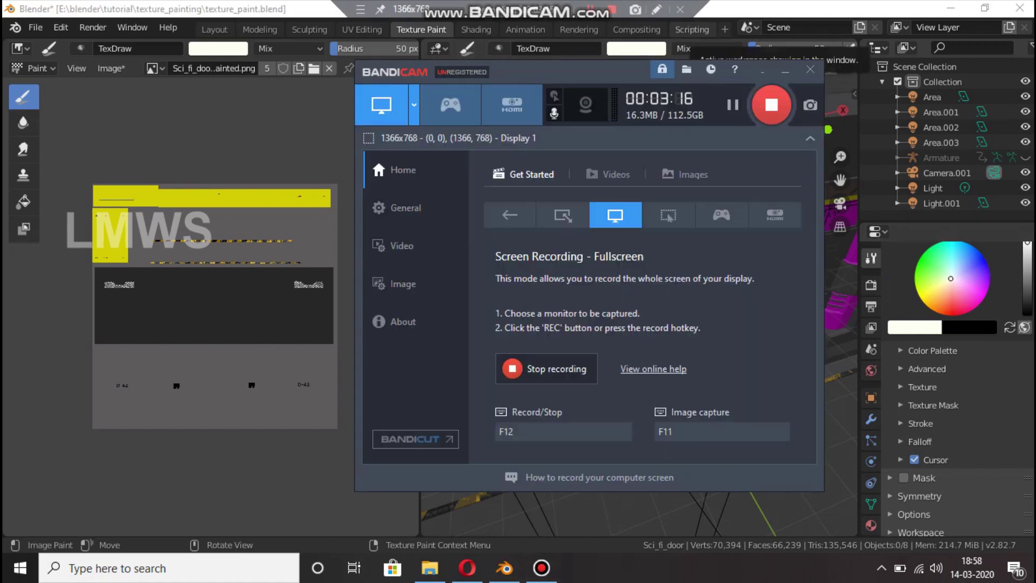
pyautogui.click(785, 71)
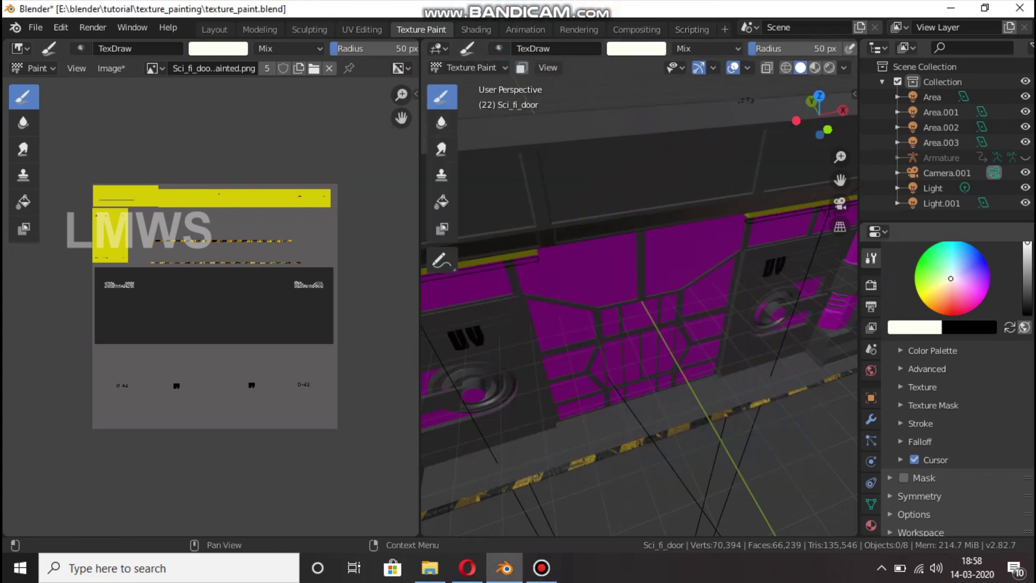
# - Expand the TexDraw brush's texture settings and load spaceship.jpg as the image of its texture
pyautogui.click(922, 386)
pyautogui.scroll(-3, 958, 387)
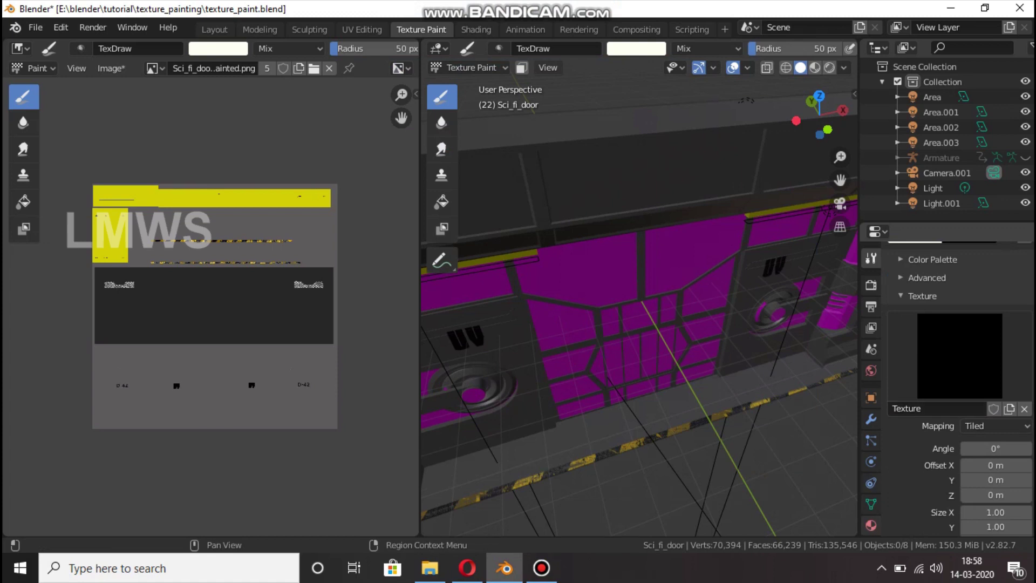
pyautogui.scroll(-2, 871, 378)
pyautogui.click(870, 518)
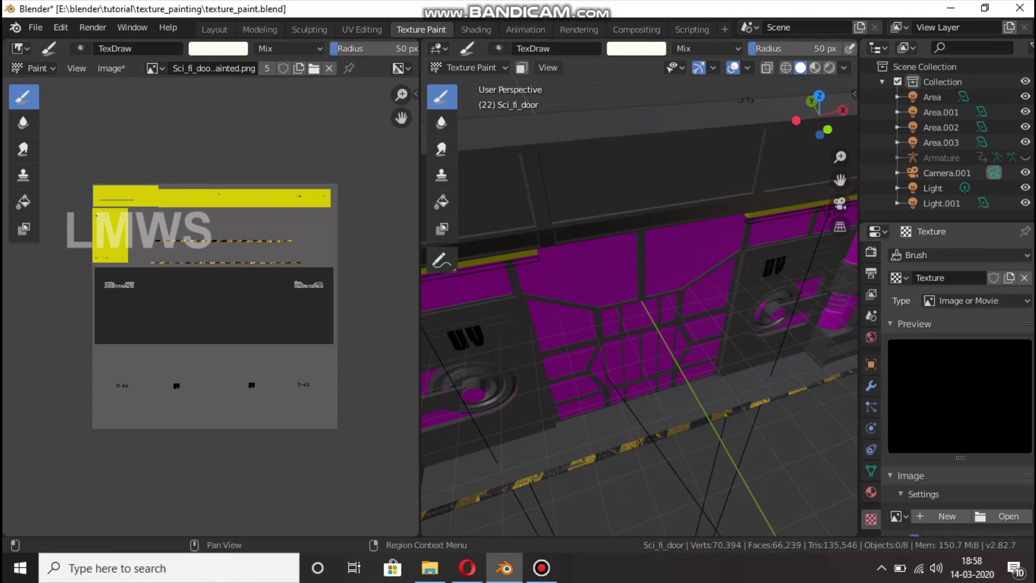
pyautogui.scroll(-3, 958, 377)
pyautogui.scroll(3, 958, 378)
pyautogui.click(975, 300)
pyautogui.press('Escape')
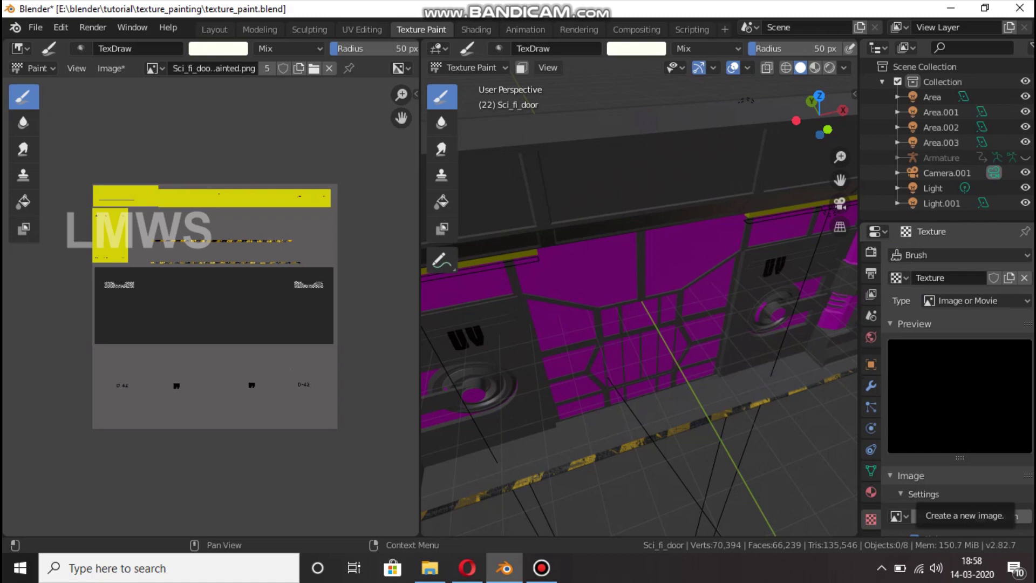
pyautogui.click(1001, 516)
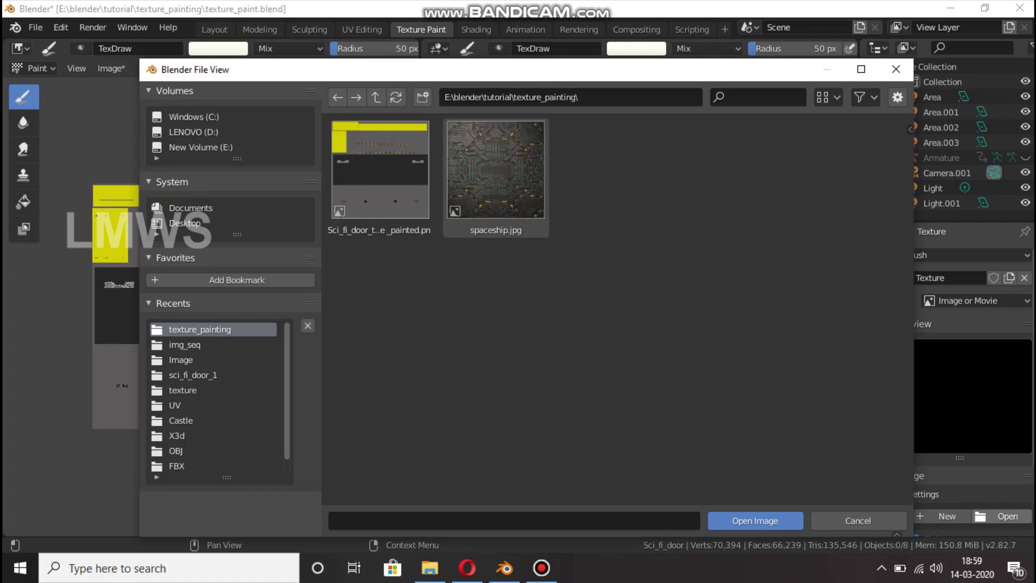
pyautogui.doubleClick(501, 133)
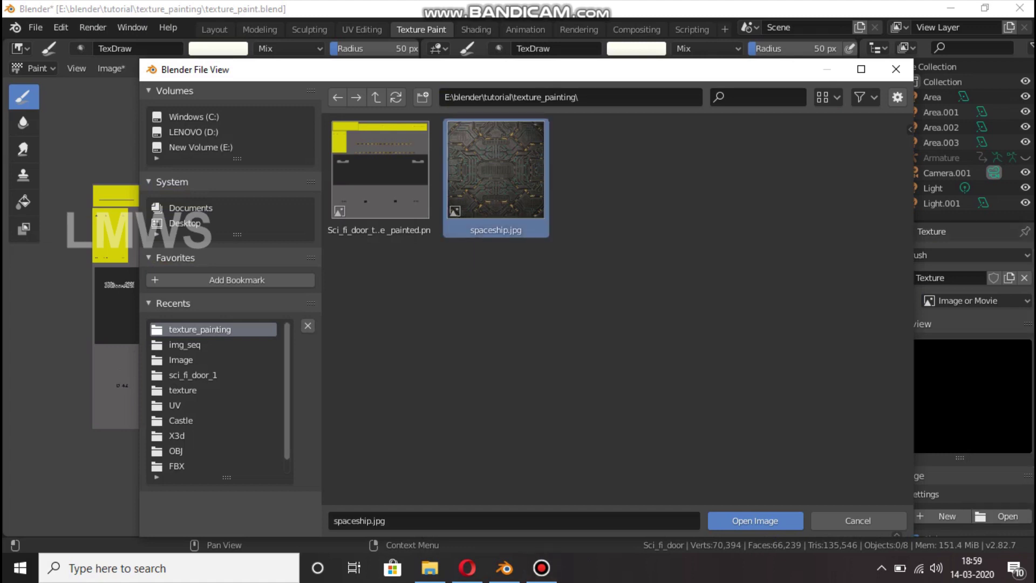
# - Look through the spaceship image's source options and settings, and return to the TexDraw brush's texture settings
pyautogui.scroll(-3, 960, 378)
pyautogui.click(994, 392)
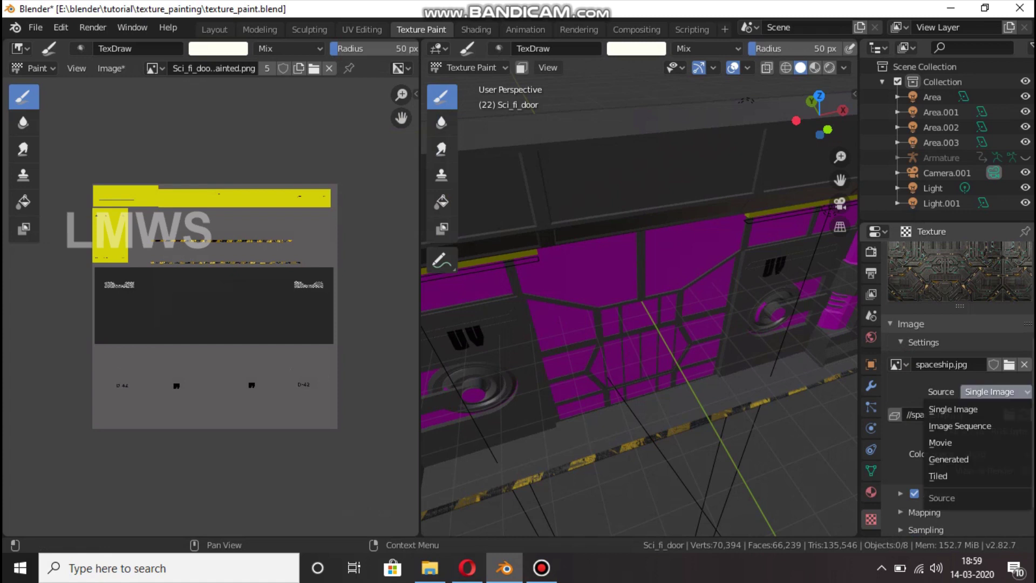
pyautogui.scroll(-2, 957, 388)
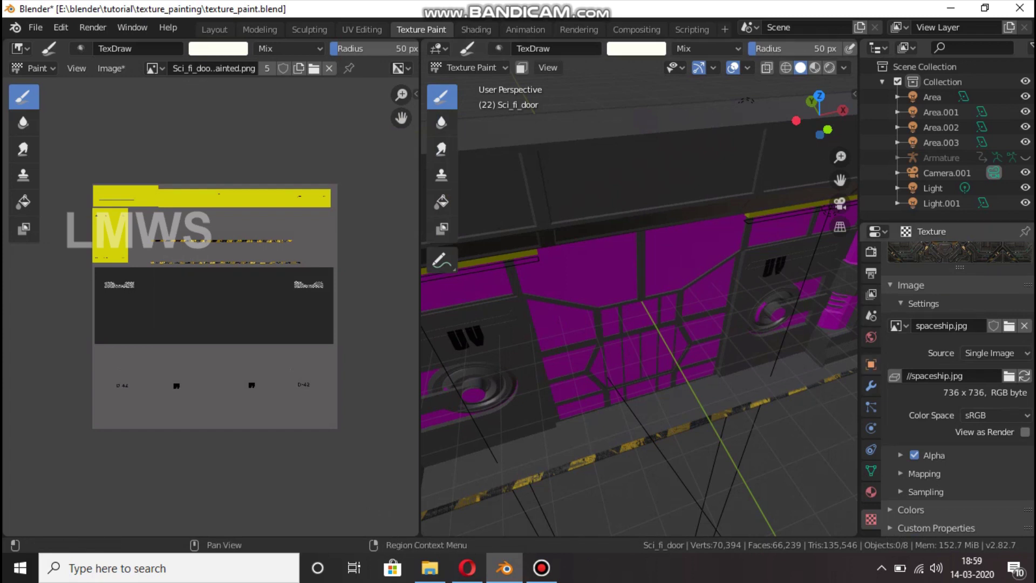
pyautogui.click(870, 252)
pyautogui.scroll(2, 871, 294)
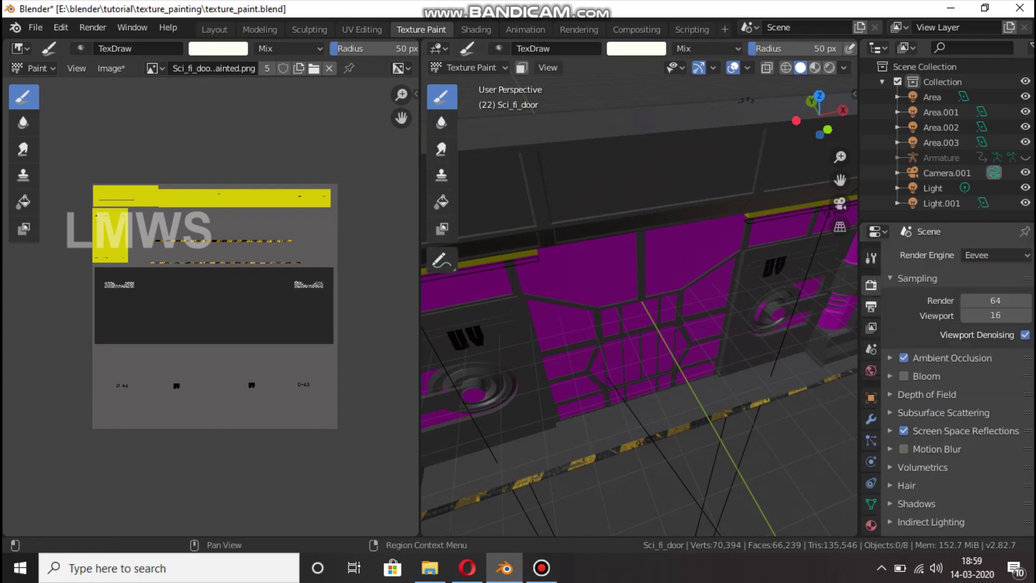
pyautogui.click(871, 258)
pyautogui.scroll(-10, 957, 389)
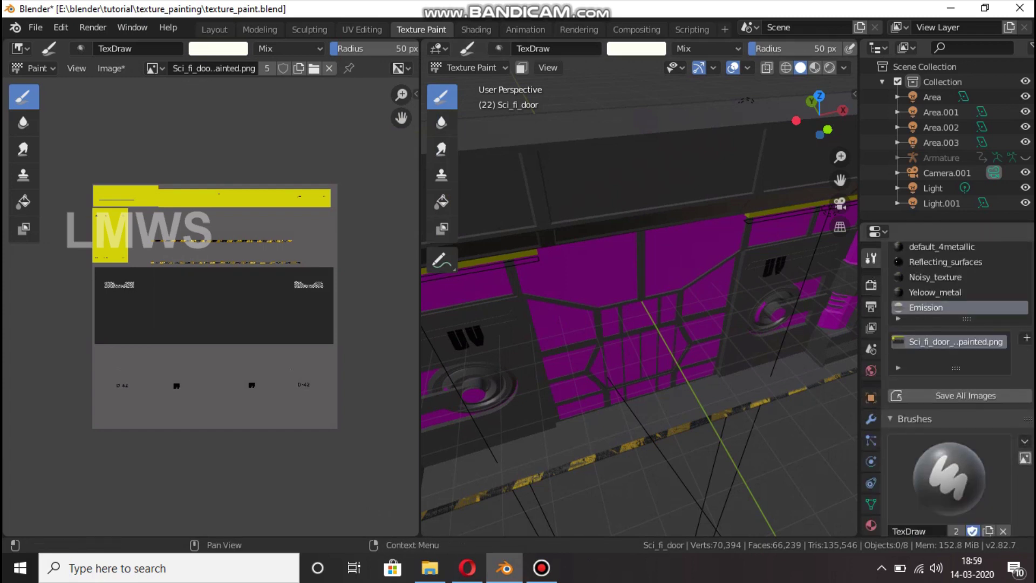
pyautogui.scroll(-15, 958, 388)
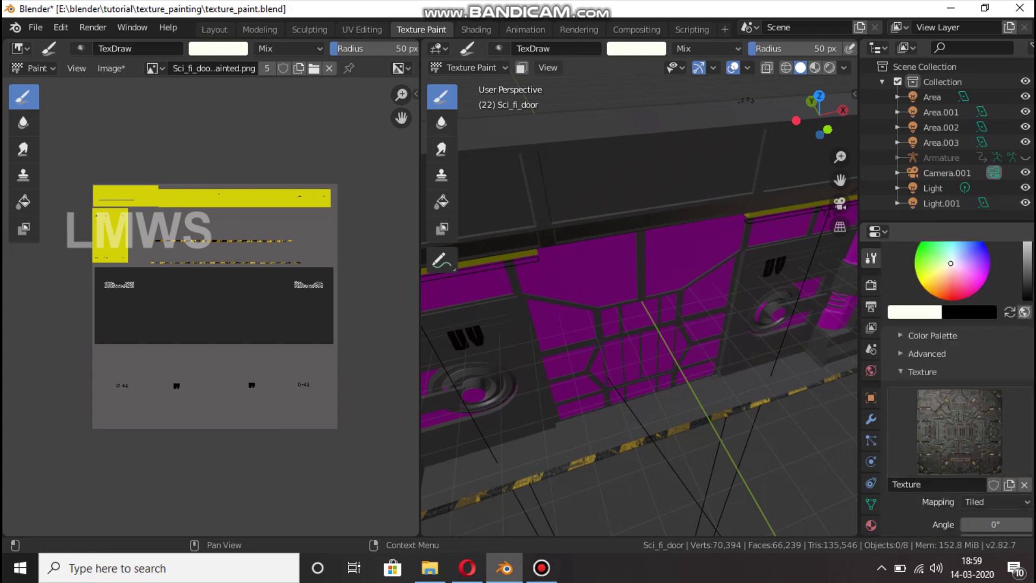
# - Paint test strokes with the tiled spaceship texture on the wall panel above the door and undo them
pyautogui.click(959, 370)
pyautogui.click(571, 135)
pyautogui.moveTo(596, 165); pyautogui.dragTo(656, 153)
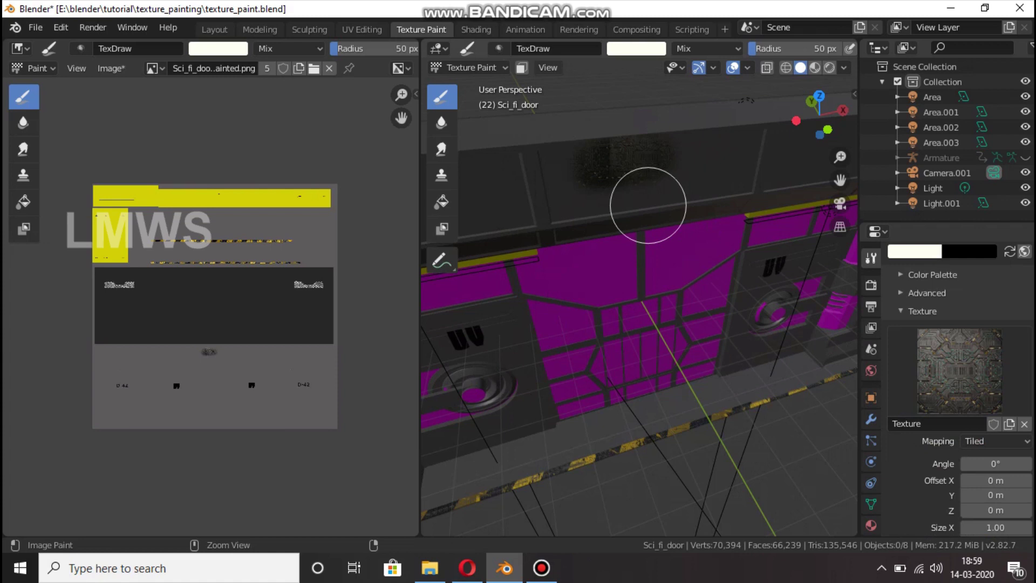
pyautogui.moveTo(592, 178); pyautogui.dragTo(712, 160)
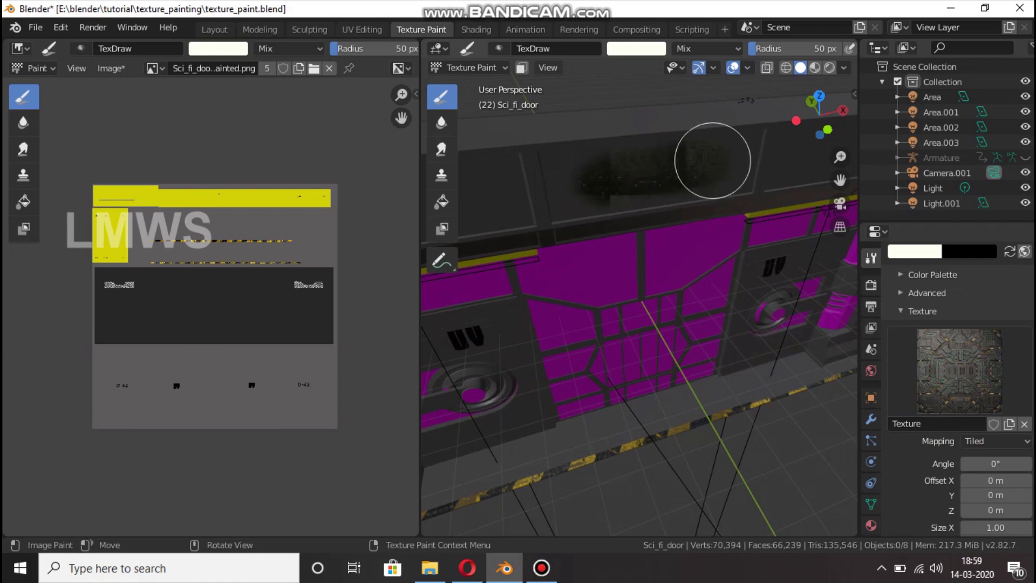
pyautogui.hotkey('ctrl', 'z')
pyautogui.moveTo(590, 173); pyautogui.dragTo(743, 152)
pyautogui.scroll(3, 631, 130)
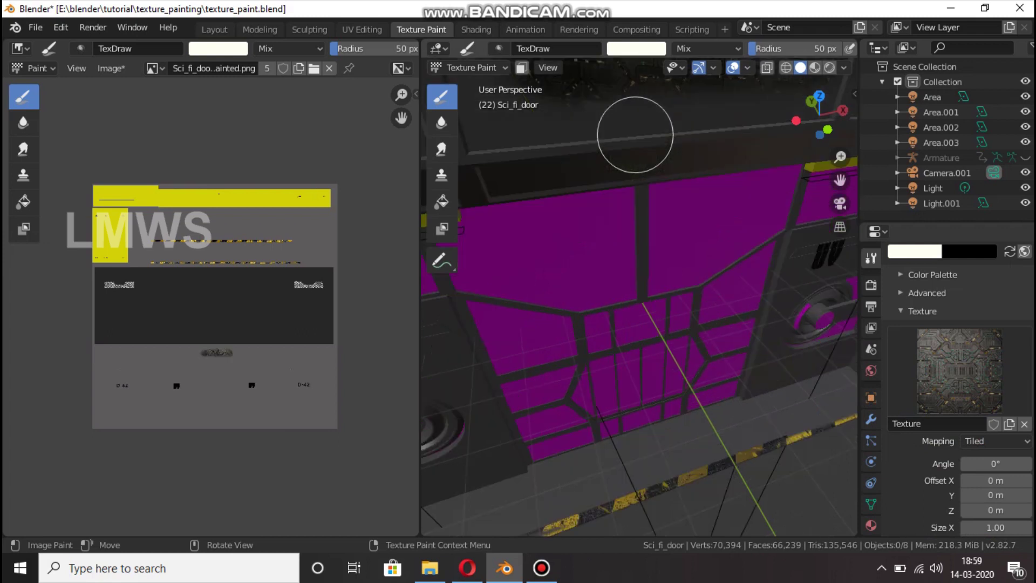
pyautogui.scroll(-3, 628, 204)
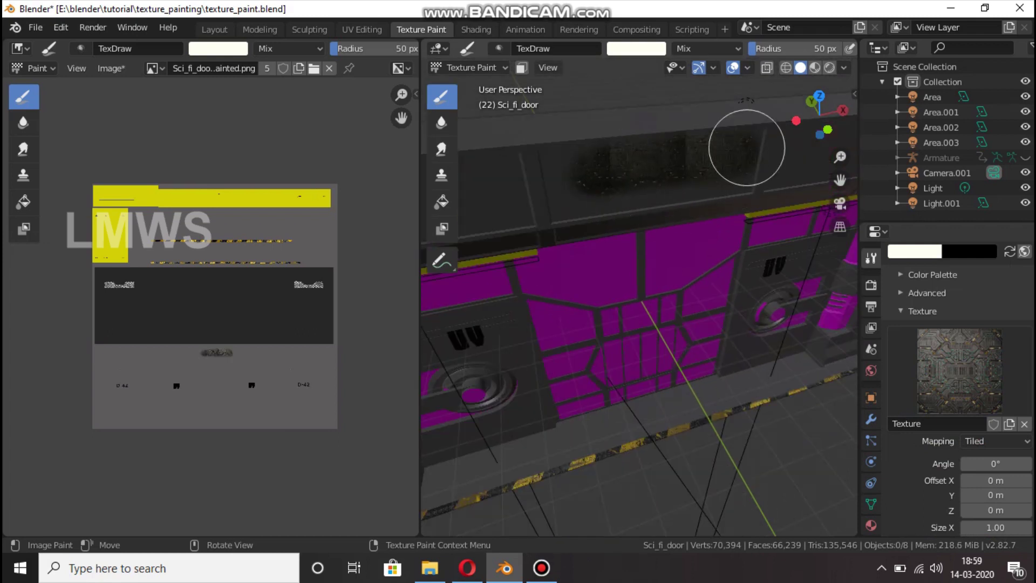
pyautogui.hotkey('ctrl', 'z')
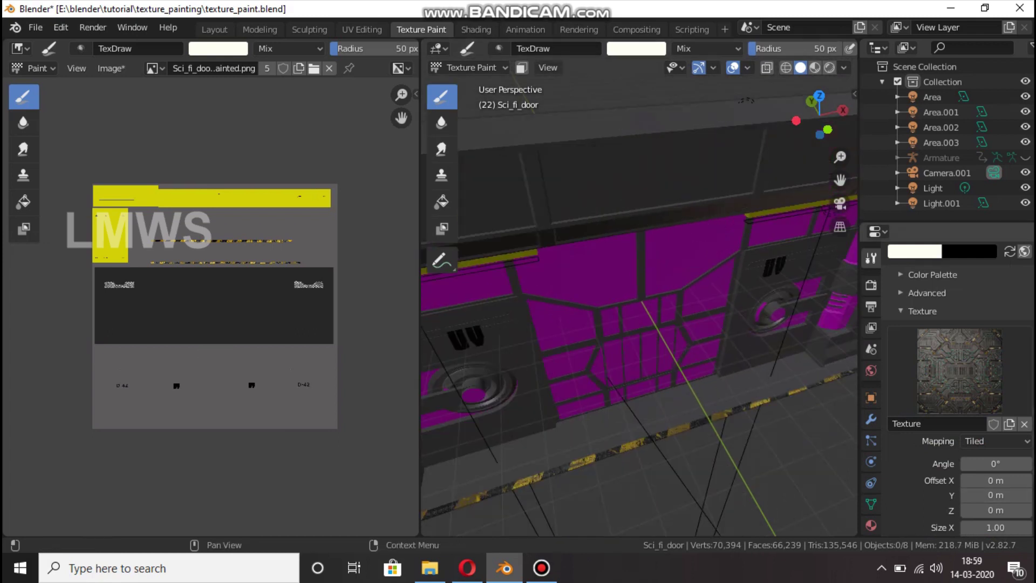
# - Set the brush texture's mapping to Stencil and switch to the front orthographic view of the door
pyautogui.click(996, 441)
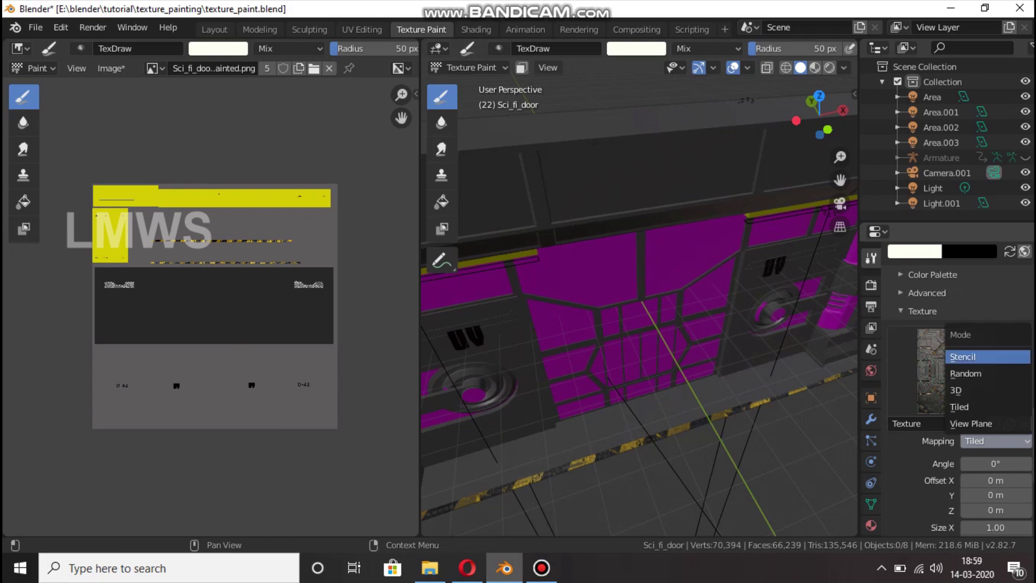
pyautogui.click(963, 357)
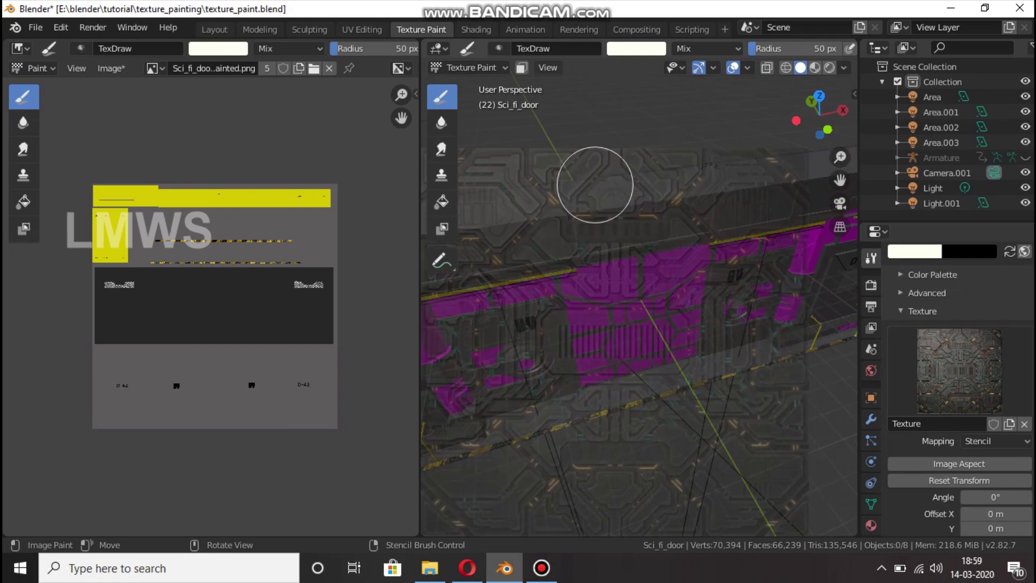
pyautogui.scroll(-2, 602, 274)
pyautogui.scroll(1, 615, 311)
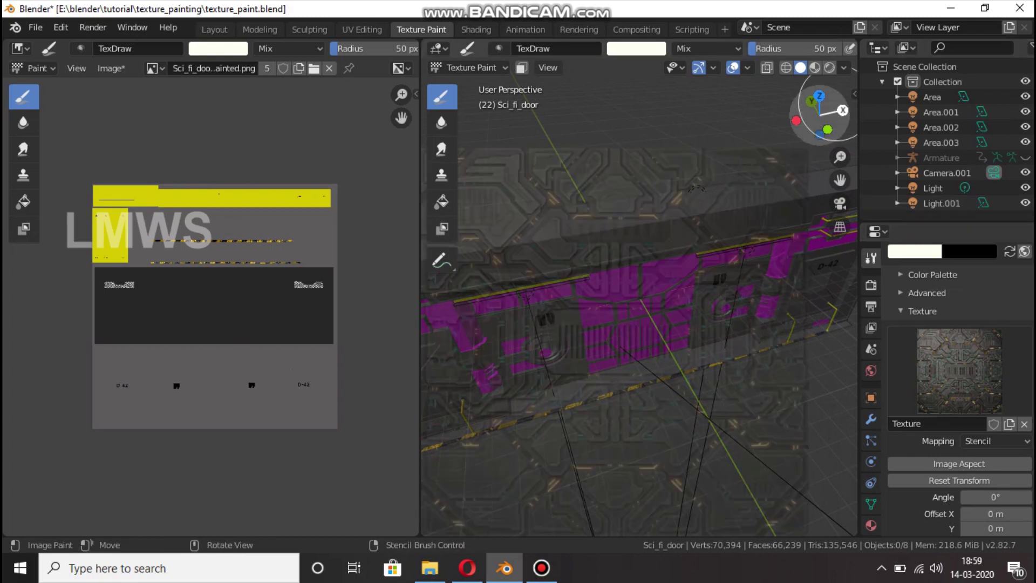
pyautogui.moveTo(823, 101); pyautogui.dragTo(723, 102)
pyautogui.moveTo(827, 107); pyautogui.dragTo(902, 58)
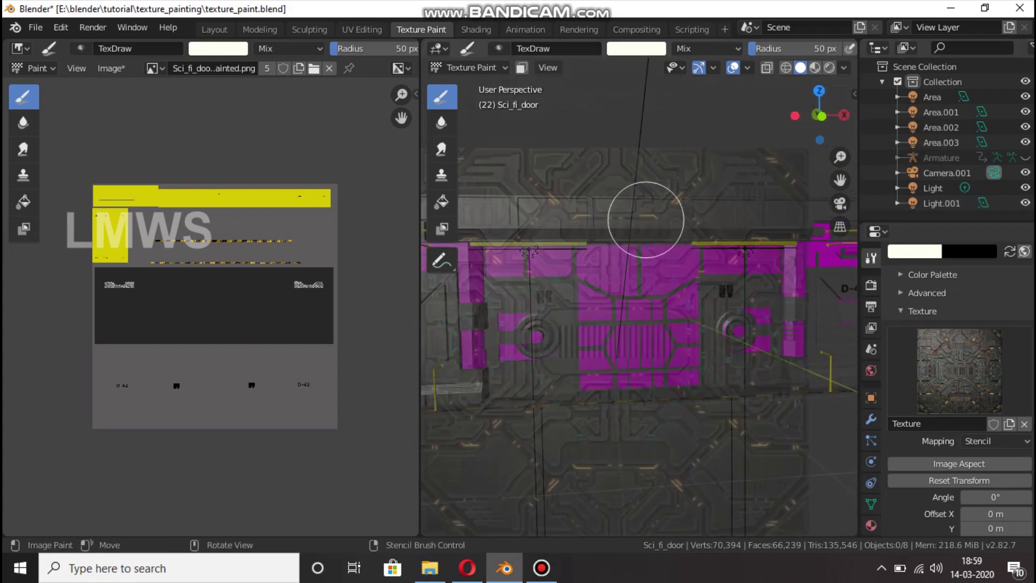
pyautogui.moveTo(825, 106)
pyautogui.mouseDown()
pyautogui.moveTo(821, 86)
pyautogui.moveTo(826, 112)
pyautogui.moveTo(815, 122)
pyautogui.mouseUp()
pyautogui.press('KP_1')
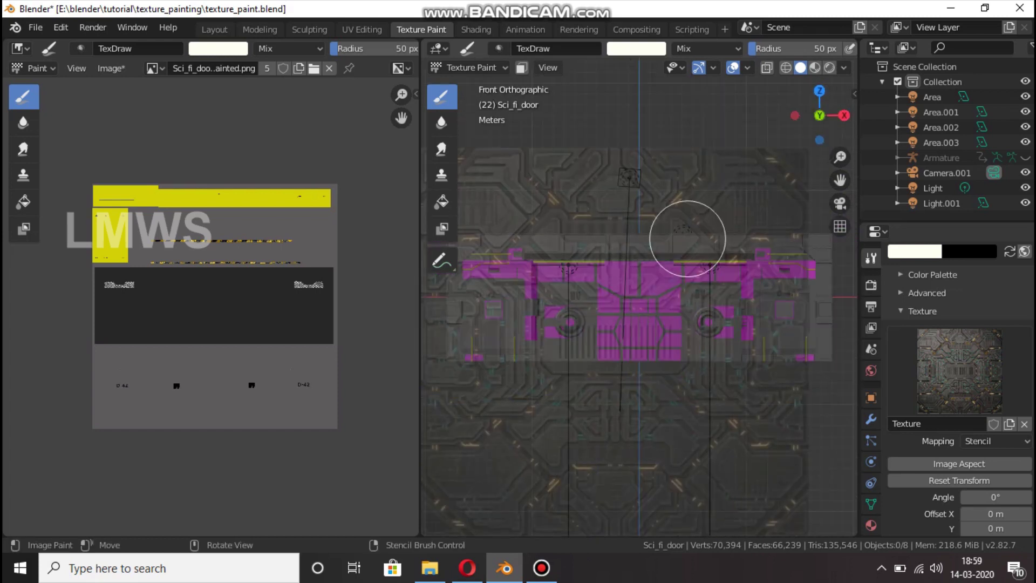
# - Move the spaceship stencil over the wall panel above the door and scale it to about the panel's width
pyautogui.scroll(3, 687, 239)
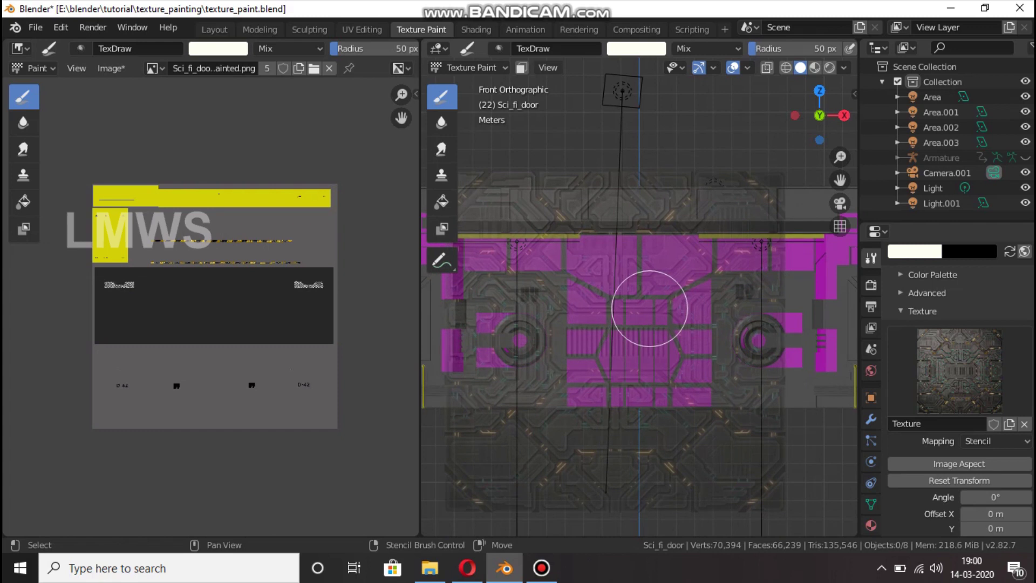
pyautogui.keyDown('shift'); pyautogui.moveTo(723, 439); pyautogui.dragTo(657, 377, button='right'); pyautogui.keyUp('shift')
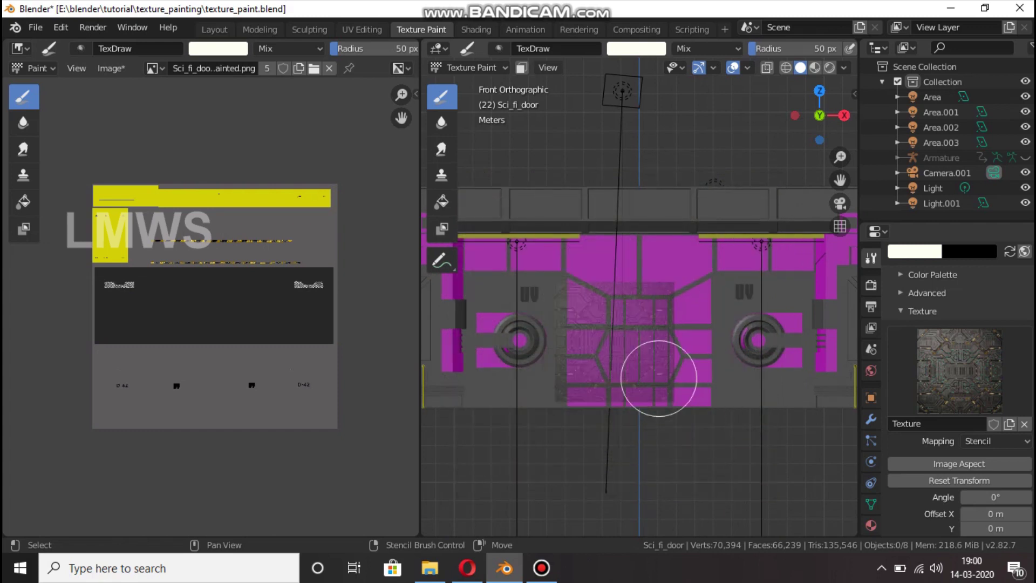
pyautogui.scroll(3, 637, 188)
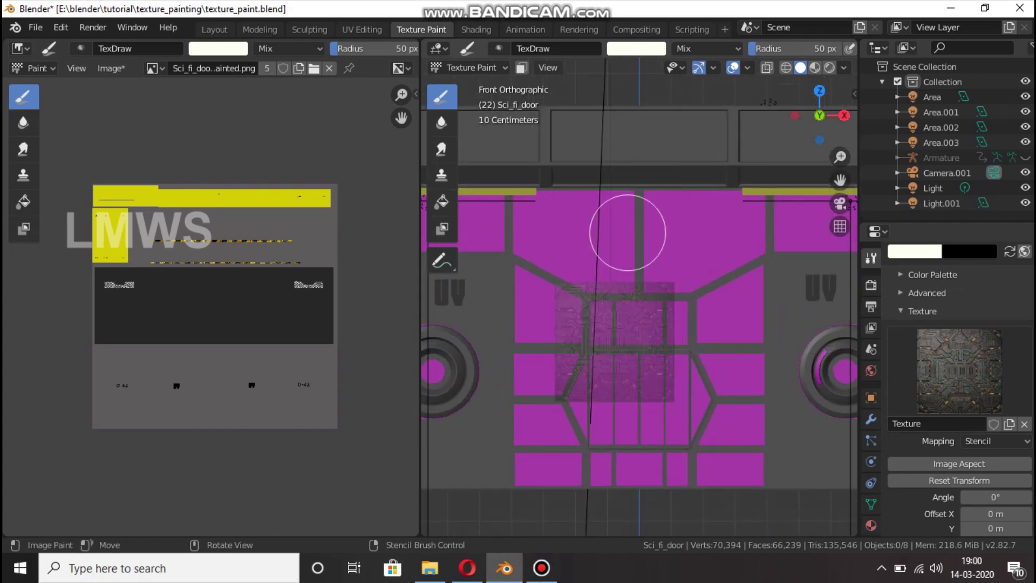
pyautogui.moveTo(611, 374); pyautogui.dragTo(634, 159, button='right')
pyautogui.keyDown('shift'); pyautogui.moveTo(696, 129); pyautogui.dragTo(596, 268, button='middle'); pyautogui.keyUp('shift')
pyautogui.moveTo(641, 220); pyautogui.dragTo(637, 261, button='right')
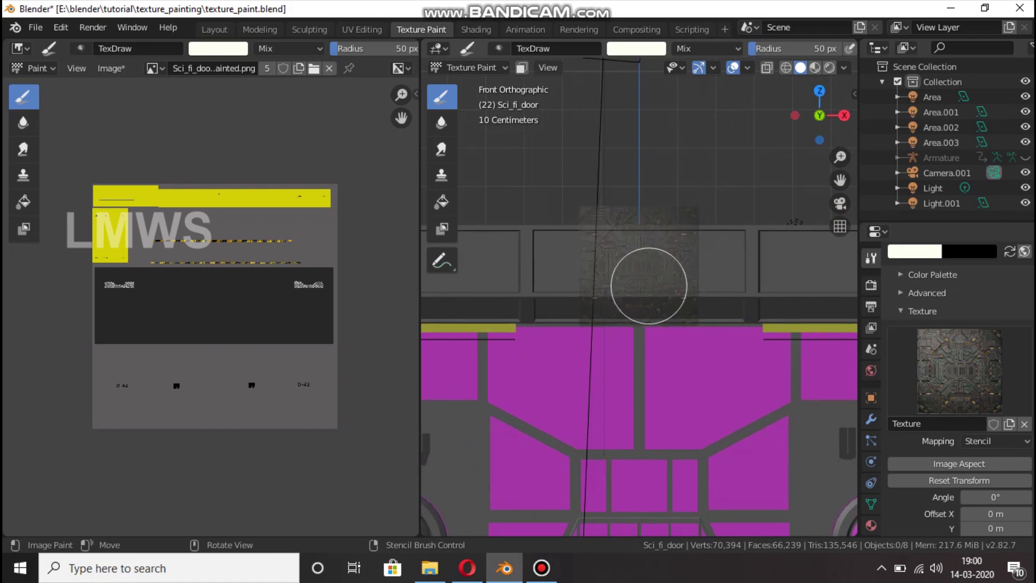
pyautogui.keyDown('shift'); pyautogui.moveTo(677, 300); pyautogui.dragTo(715, 312, button='right'); pyautogui.keyUp('shift')
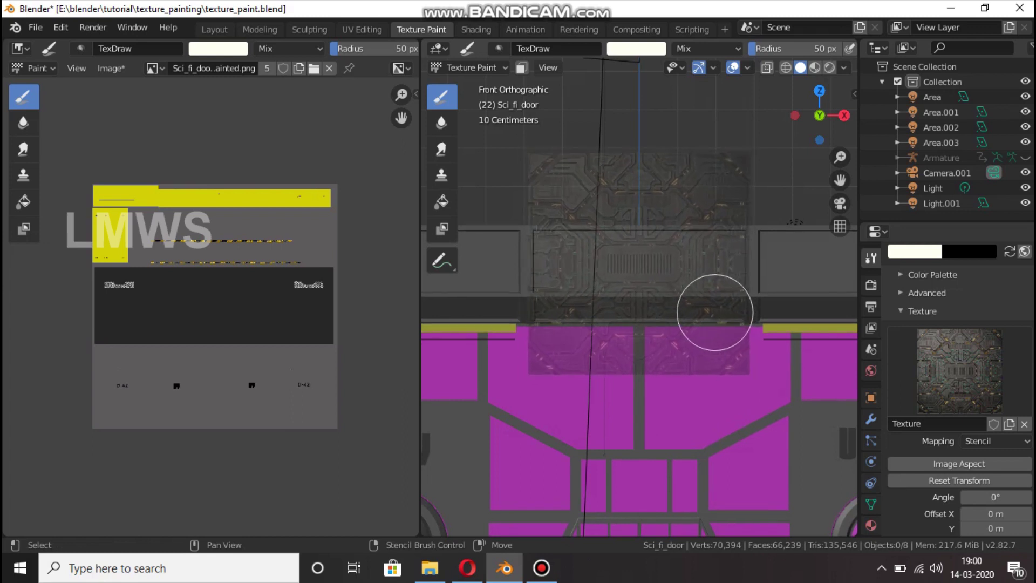
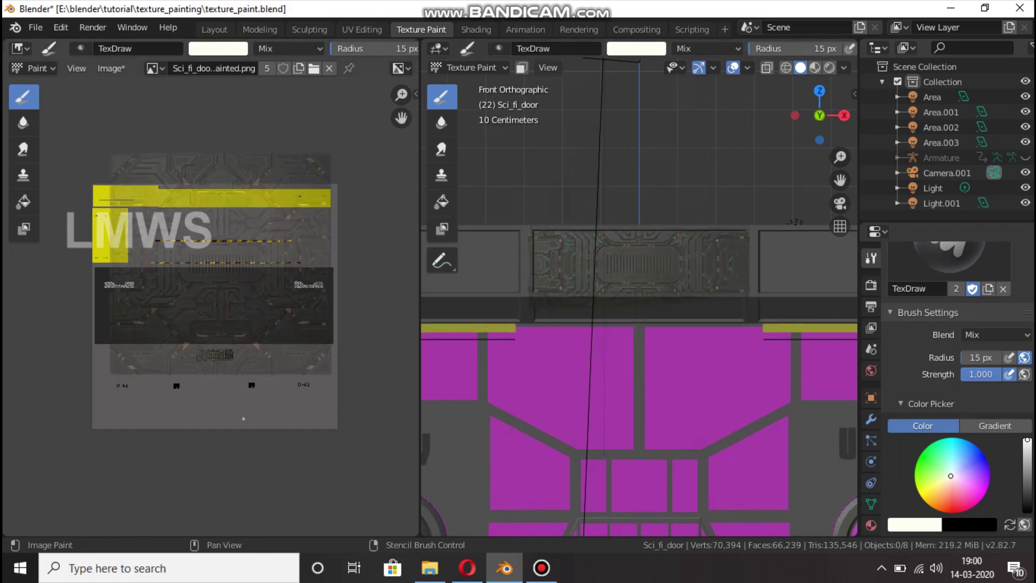
# - Paint the spaceship stencil onto the narrower wall panel just right of the one above the door
pyautogui.scroll(4, 207, 387)
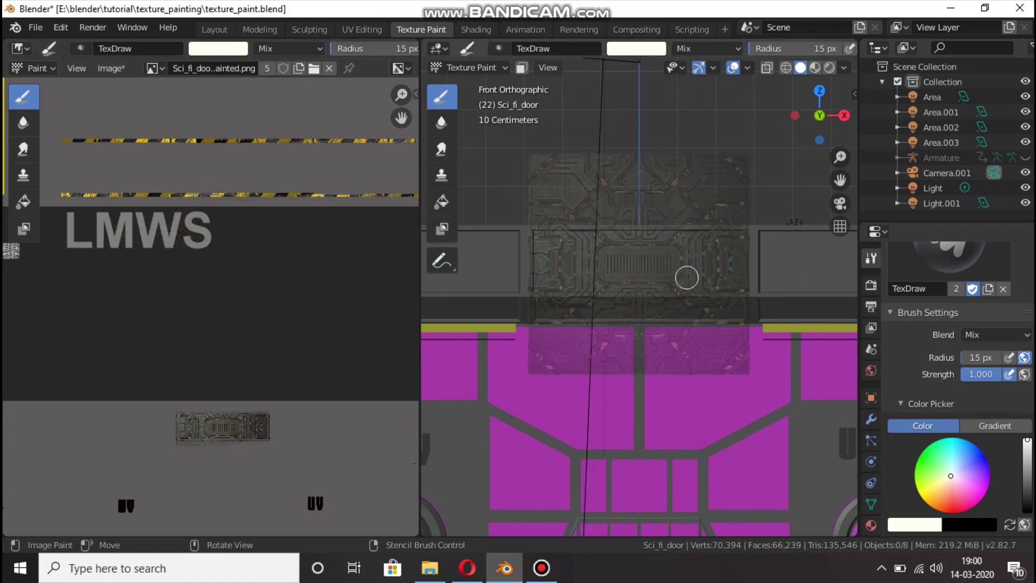
pyautogui.moveTo(839, 180)
pyautogui.mouseDown()
pyautogui.moveTo(649, 191)
pyautogui.moveTo(627, 181)
pyautogui.mouseUp()
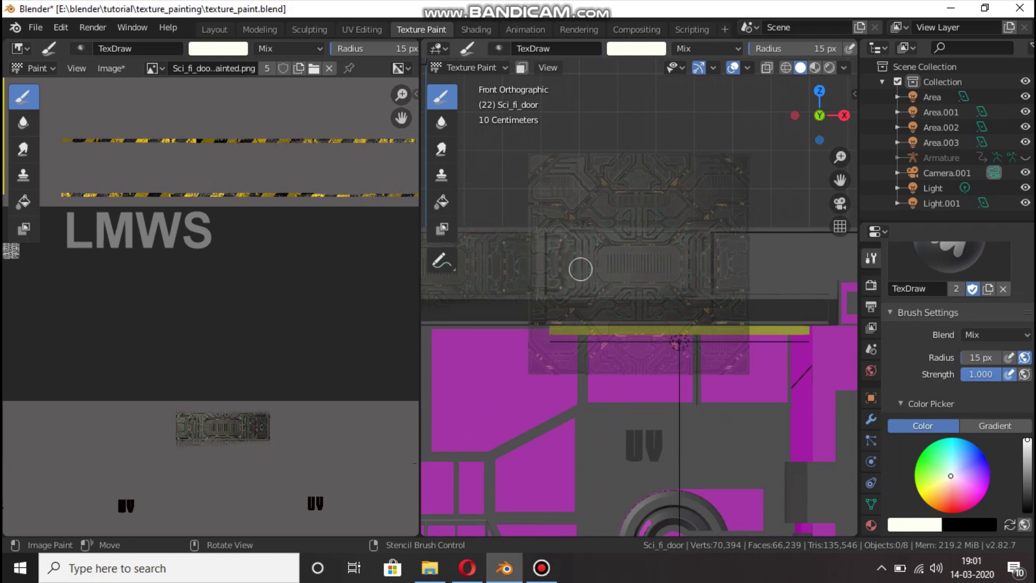
pyautogui.moveTo(589, 275)
pyautogui.mouseDown()
pyautogui.moveTo(654, 268)
pyautogui.moveTo(676, 279)
pyautogui.mouseUp()
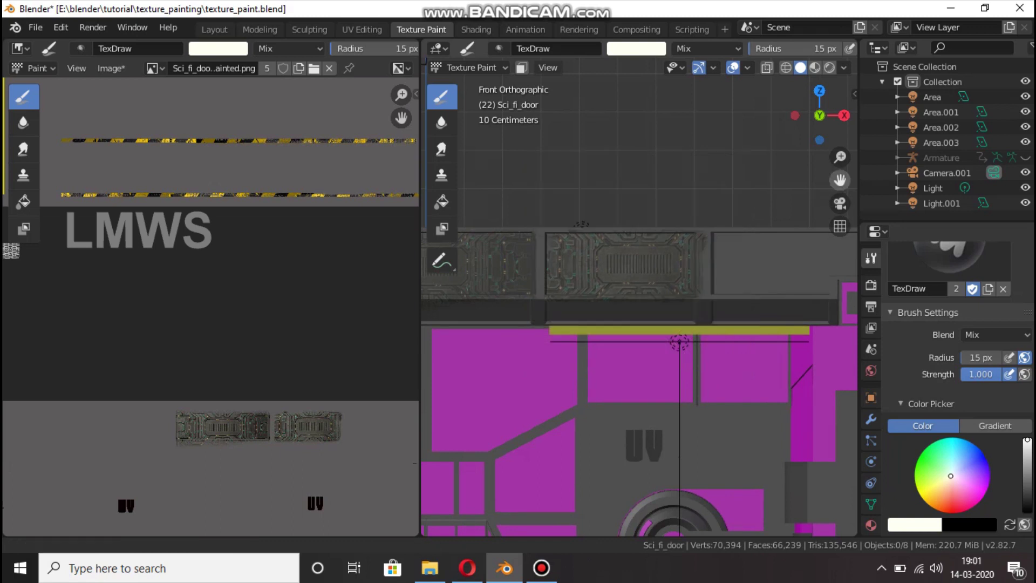
# - Bring the third wall panel, between the UV and D-42 signs, under the stencil and paint the spaceship texture onto it
pyautogui.moveTo(840, 179); pyautogui.dragTo(645, 176)
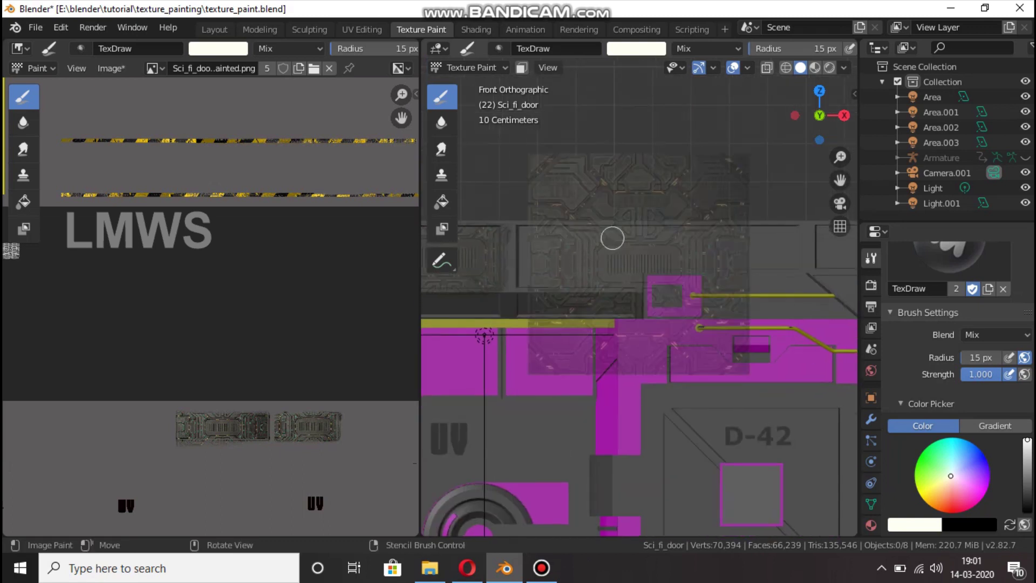
pyautogui.moveTo(840, 179); pyautogui.dragTo(852, 180)
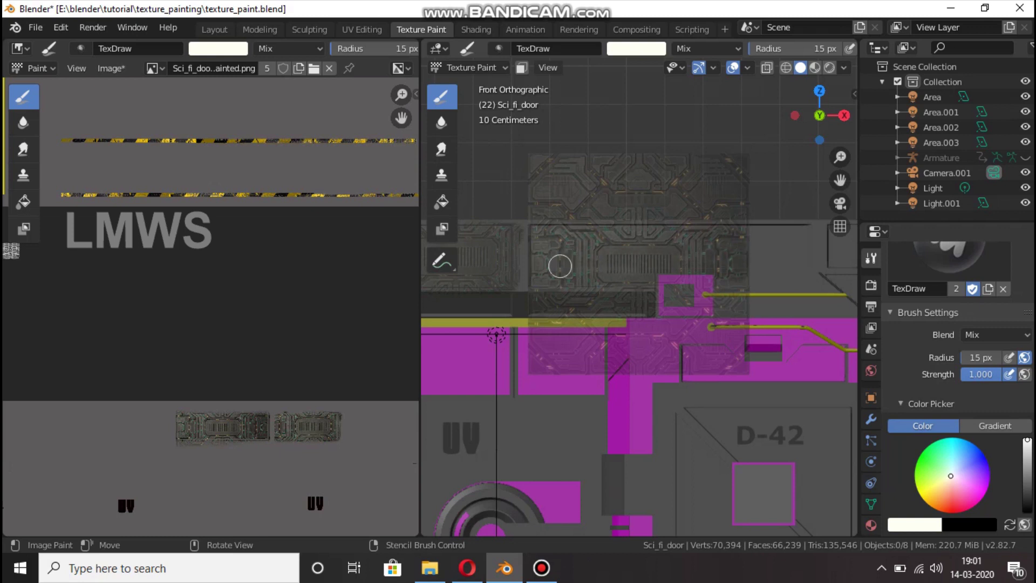
pyautogui.moveTo(542, 246); pyautogui.dragTo(636, 251)
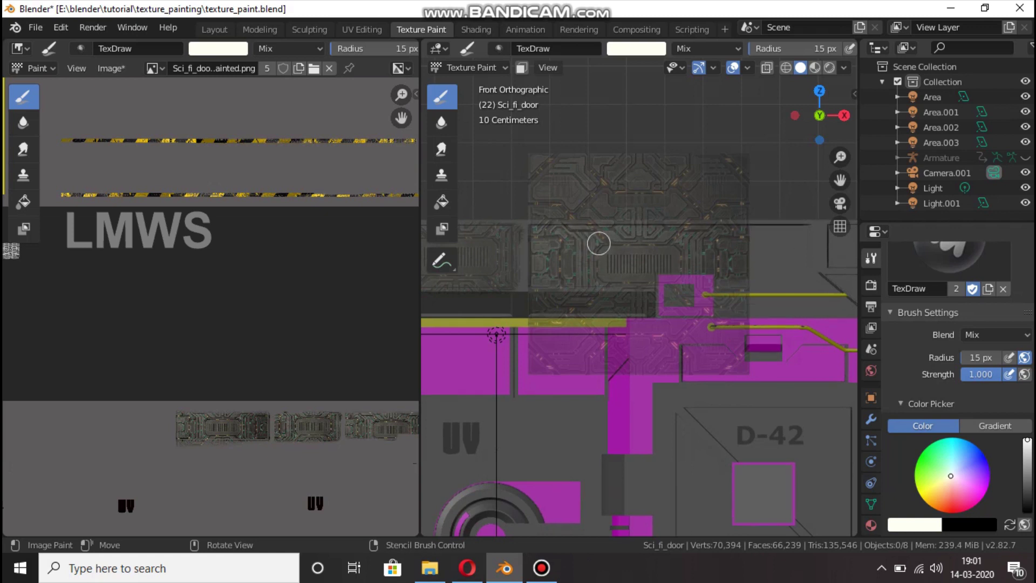
# - Examine the painted wall panels from an angle and return to the front orthographic view
pyautogui.moveTo(819, 115); pyautogui.dragTo(858, 165)
pyautogui.click(541, 568)
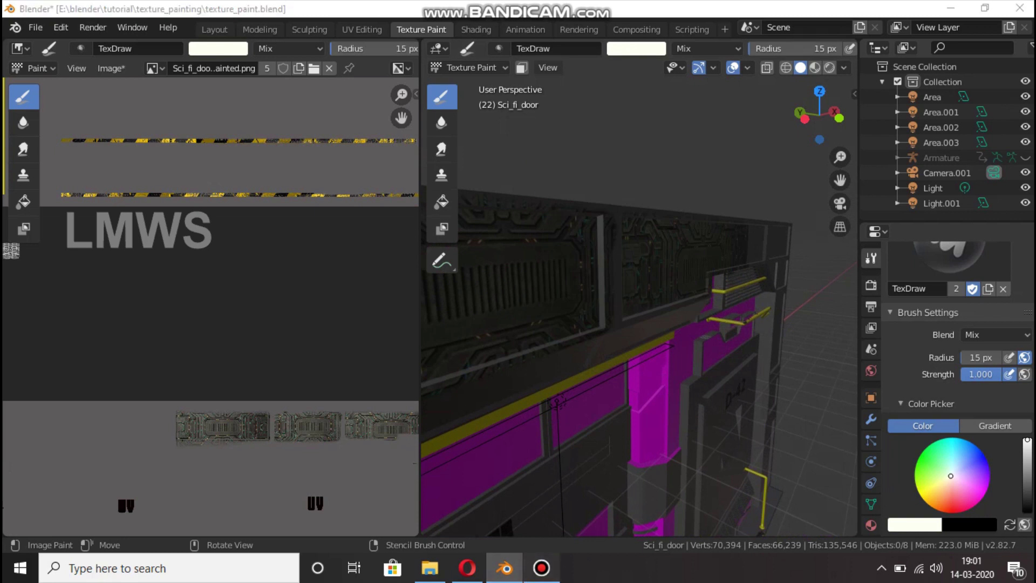
pyautogui.click(541, 568)
pyautogui.scroll(-1, 593, 354)
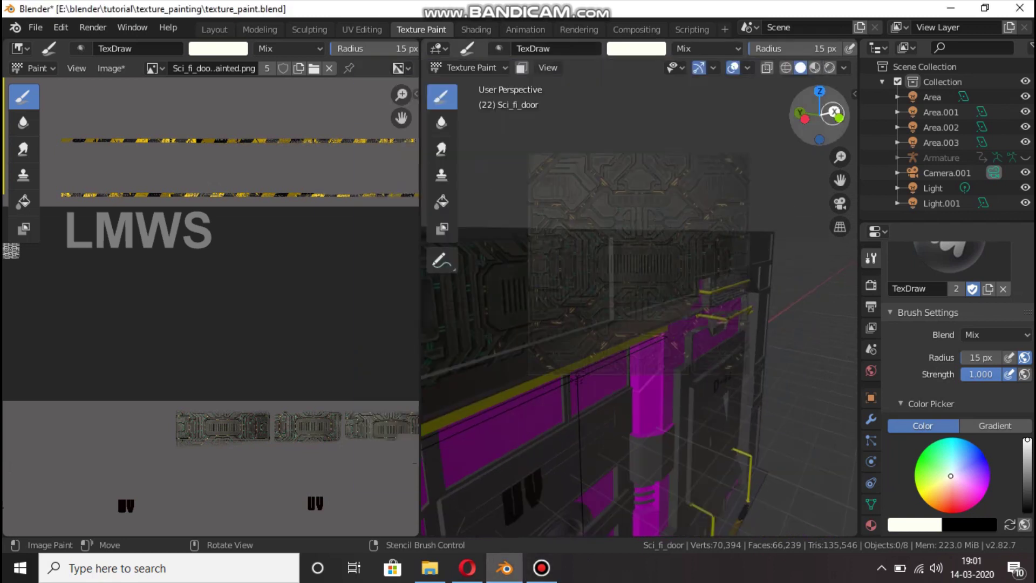
pyautogui.moveTo(833, 111)
pyautogui.mouseDown()
pyautogui.moveTo(832, 137)
pyautogui.moveTo(826, 116)
pyautogui.mouseUp()
pyautogui.scroll(-2, 679, 296)
pyautogui.press('KP_1')
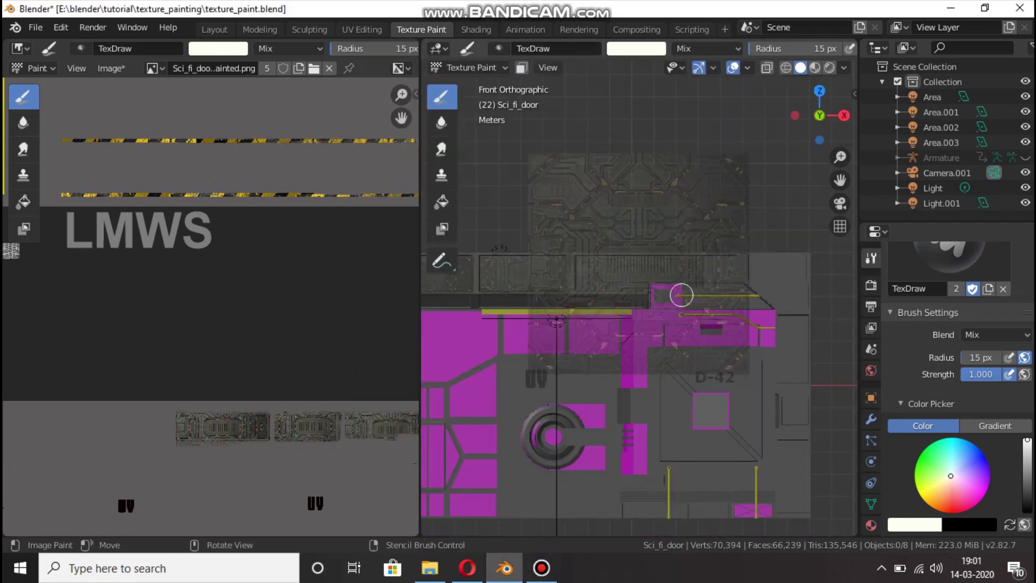
# - Move the spaceship stencil over the unpainted end of the third wall panel, paint the texture there and inspect it from an angle
pyautogui.scroll(5, 735, 277)
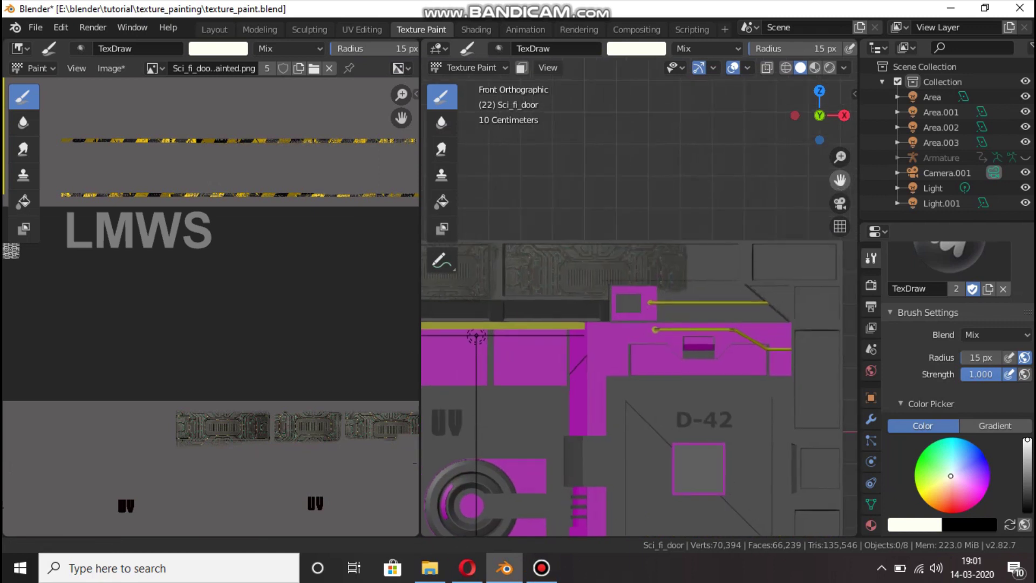
pyautogui.moveTo(840, 179); pyautogui.dragTo(618, 251)
pyautogui.moveTo(618, 258); pyautogui.dragTo(662, 258, button='right')
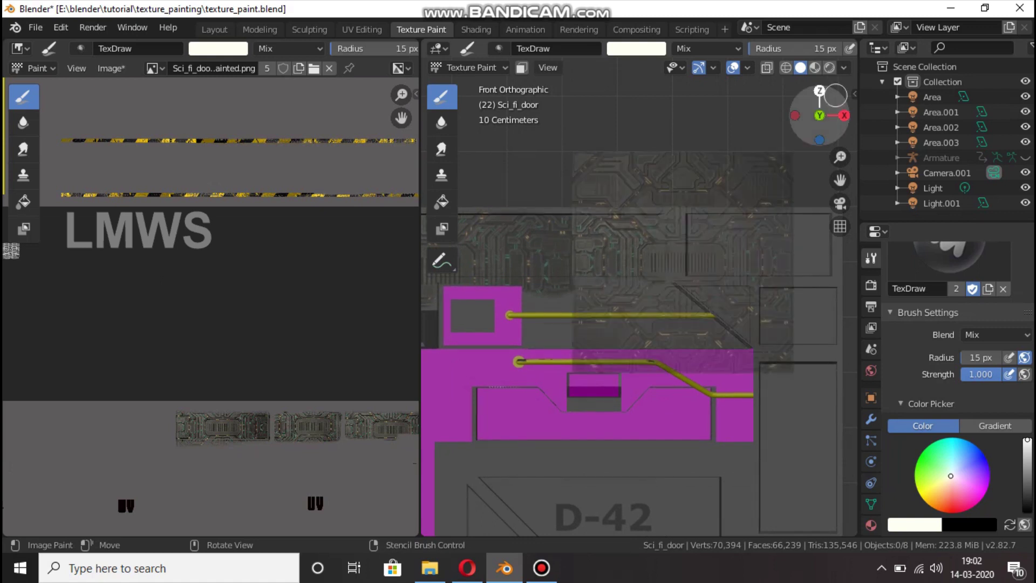
pyautogui.moveTo(826, 108)
pyautogui.mouseDown()
pyautogui.moveTo(785, 127)
pyautogui.moveTo(783, 139)
pyautogui.mouseUp()
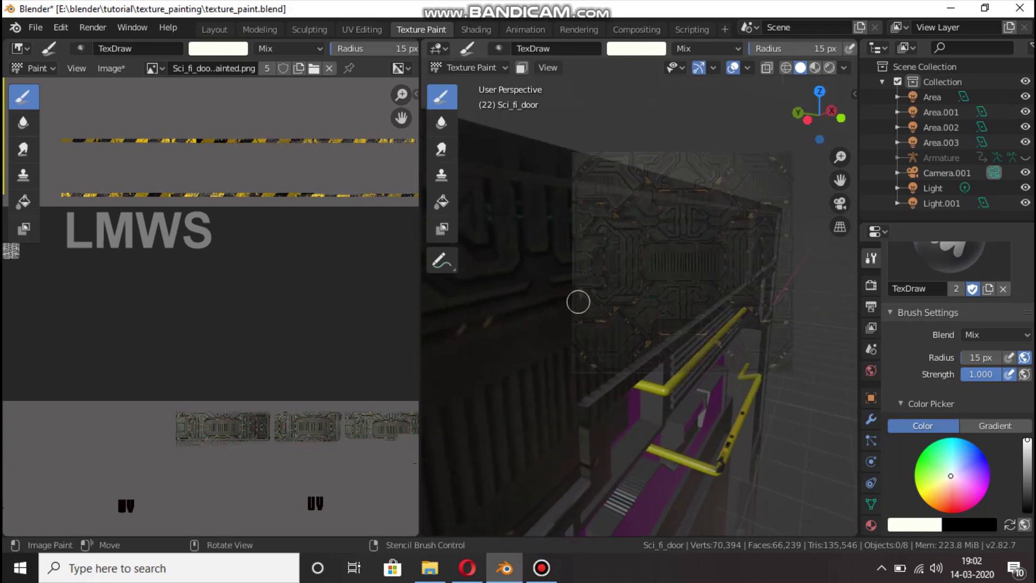
pyautogui.scroll(-3, 372, 347)
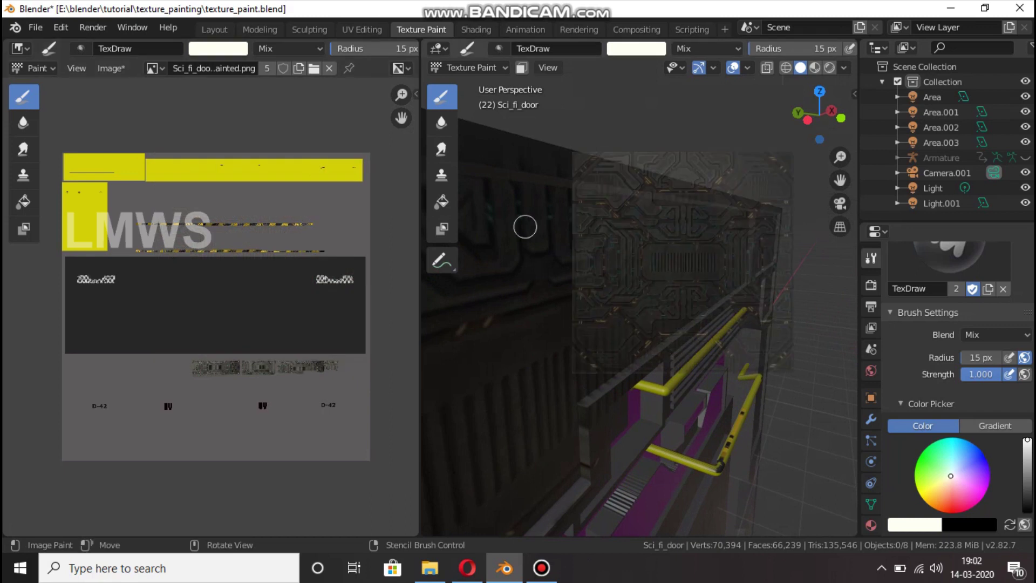
pyautogui.scroll(-2, 689, 317)
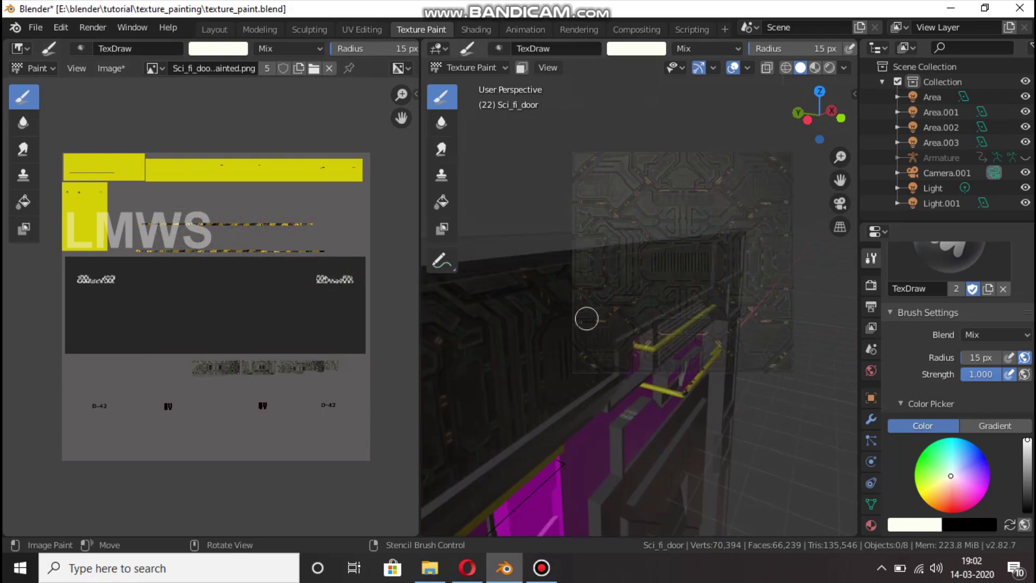
# - Save the Blender file and save the painted image as "texture _painted_tutorial.png" in the texture_painting folder
pyautogui.hotkey('ctrl', 's')
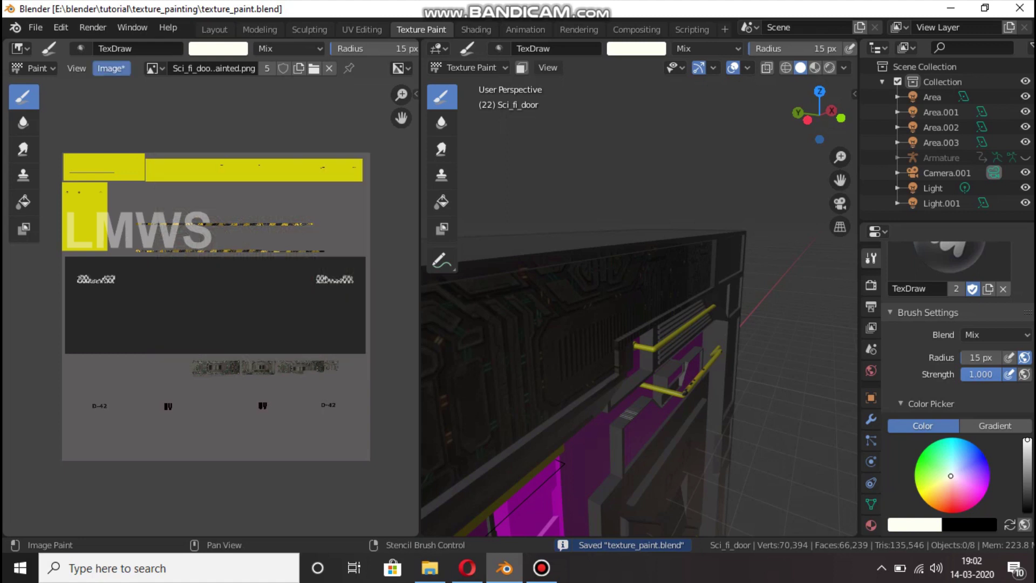
pyautogui.click(110, 68)
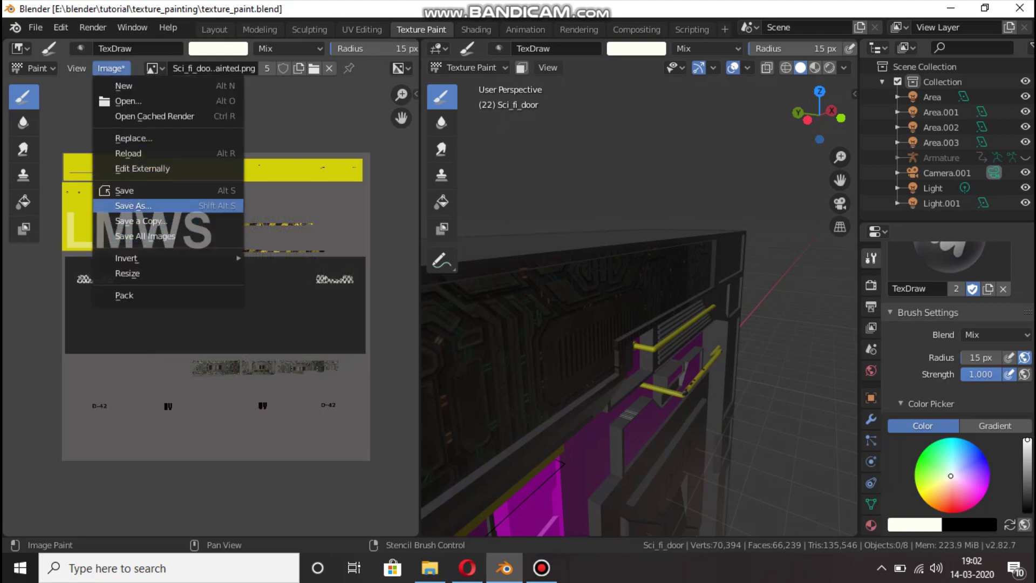
pyautogui.click(133, 205)
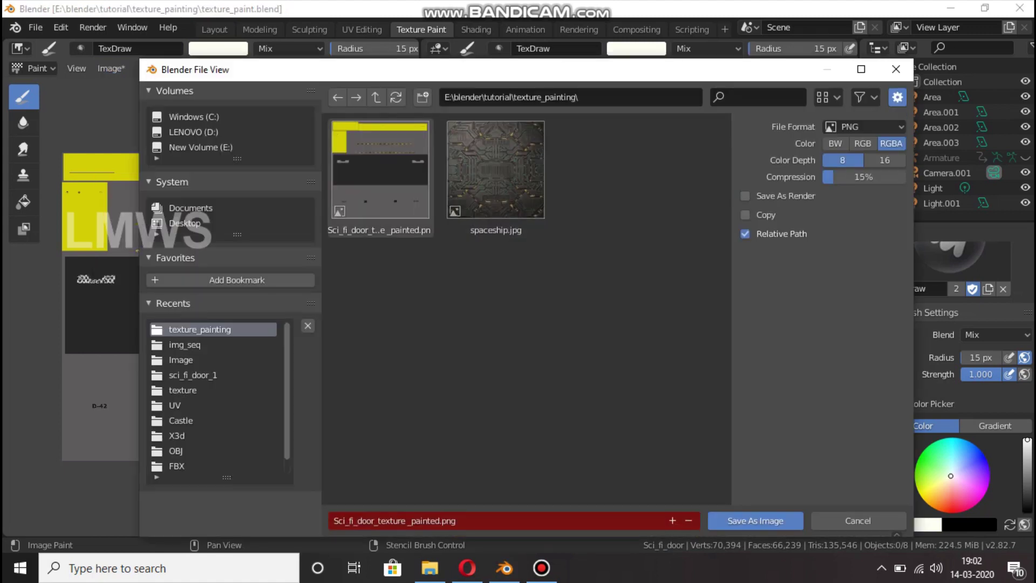
pyautogui.click(435, 521)
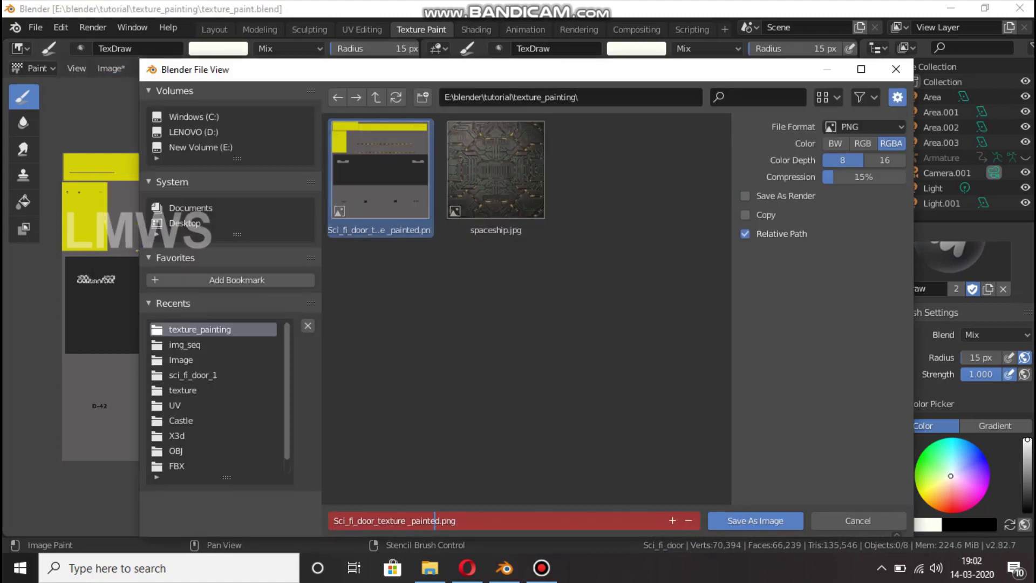
pyautogui.moveTo(376, 521); pyautogui.dragTo(333, 520)
pyautogui.press('Delete')
pyautogui.press('Delete')
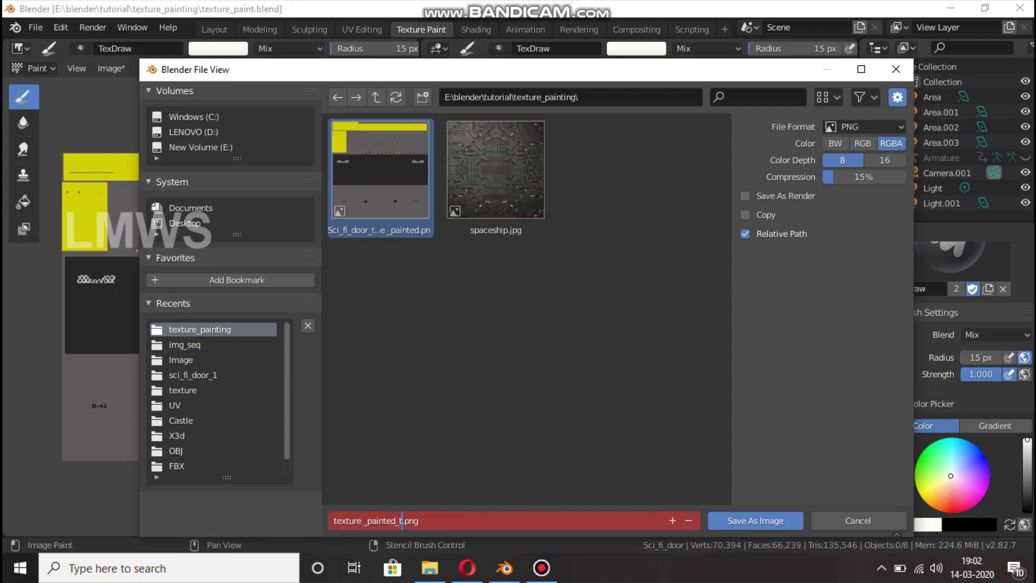
pyautogui.press('Return')
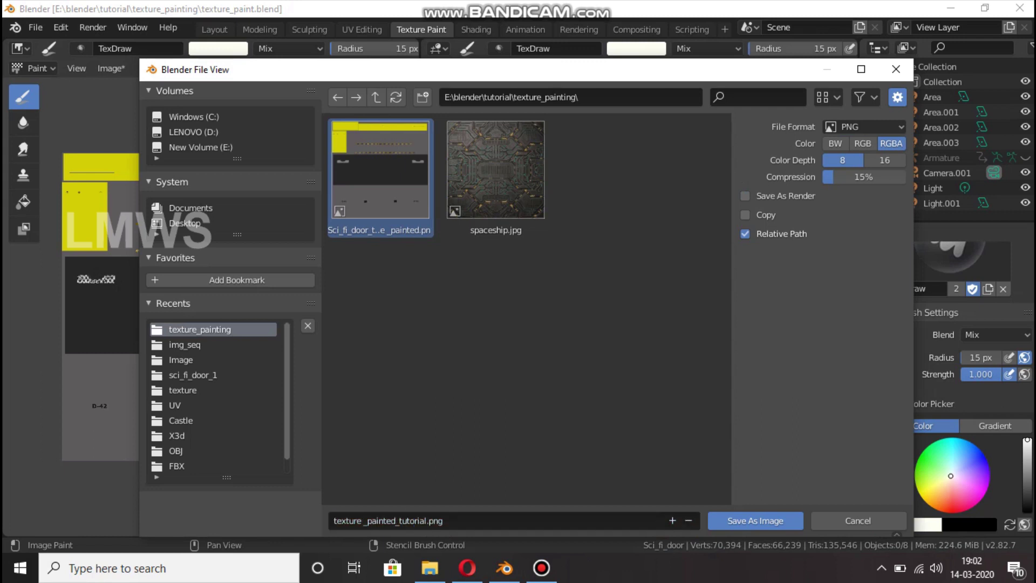
pyautogui.click(754, 521)
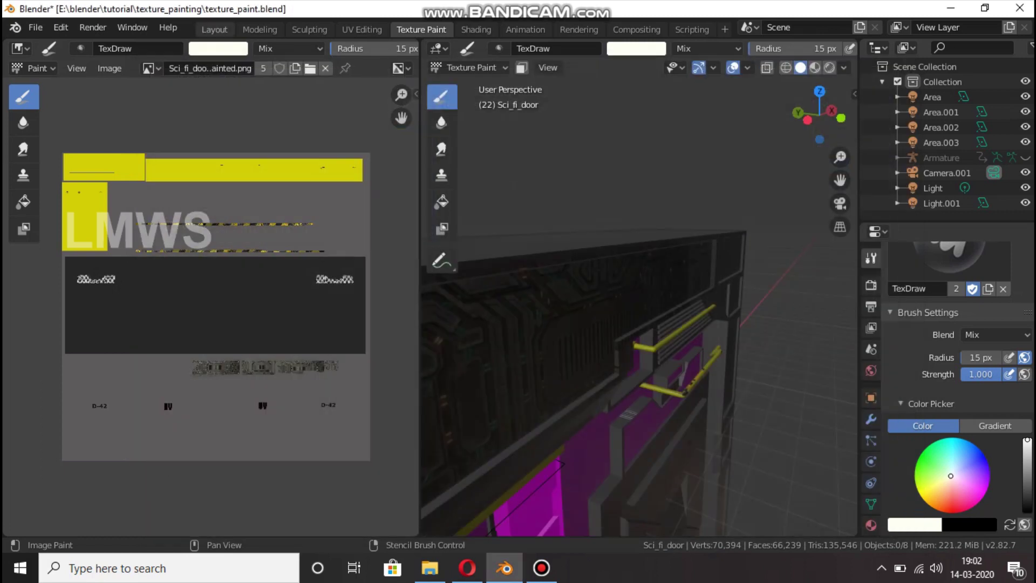
# - In the Layout workspace, load the newly saved painted image as the default_4metallic material's base colour on the door and inspect the result
pyautogui.click(214, 29)
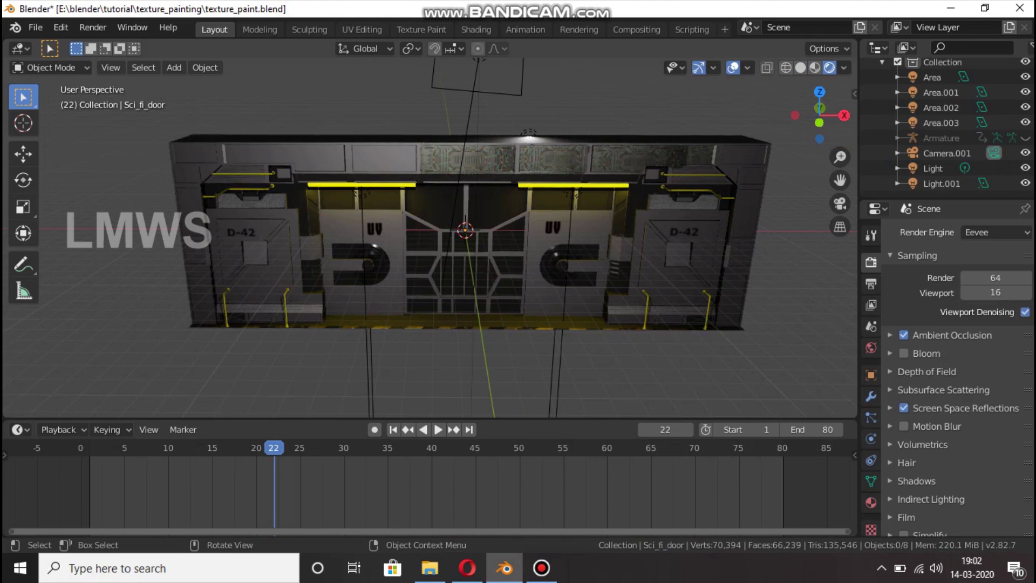
pyautogui.click(594, 232)
pyautogui.moveTo(819, 107); pyautogui.dragTo(792, 125)
pyautogui.click(871, 503)
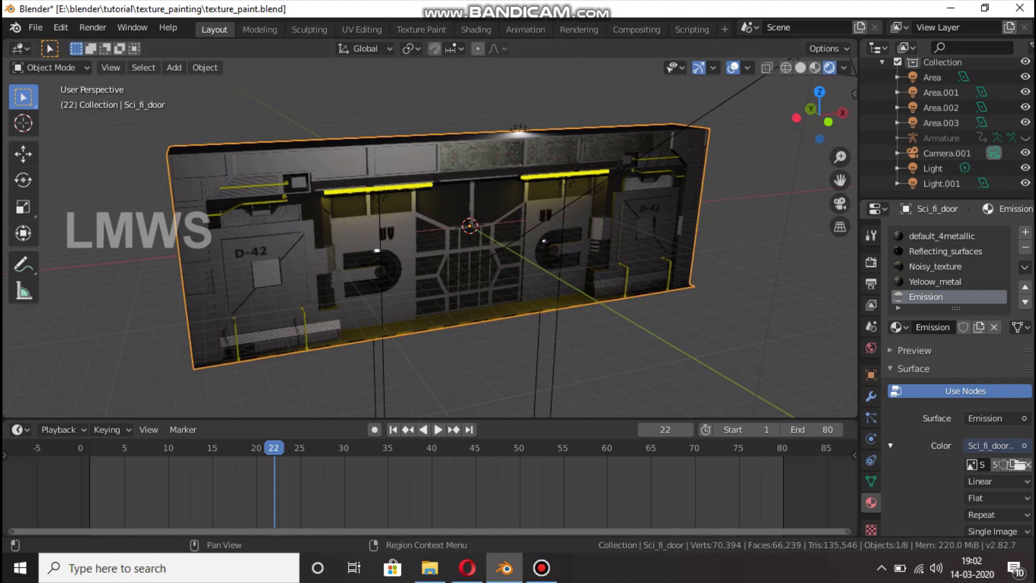
pyautogui.click(941, 235)
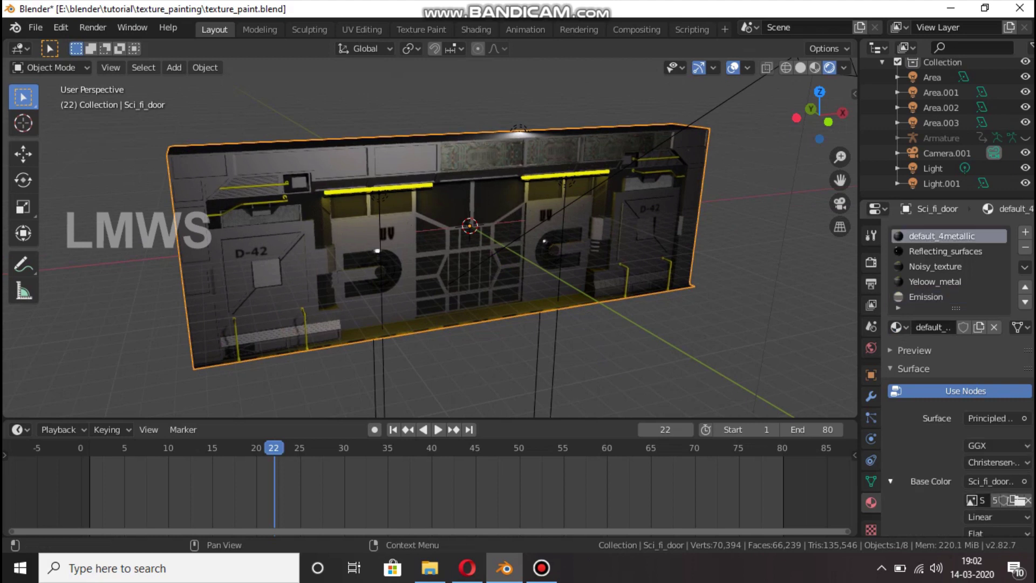
pyautogui.click(1016, 499)
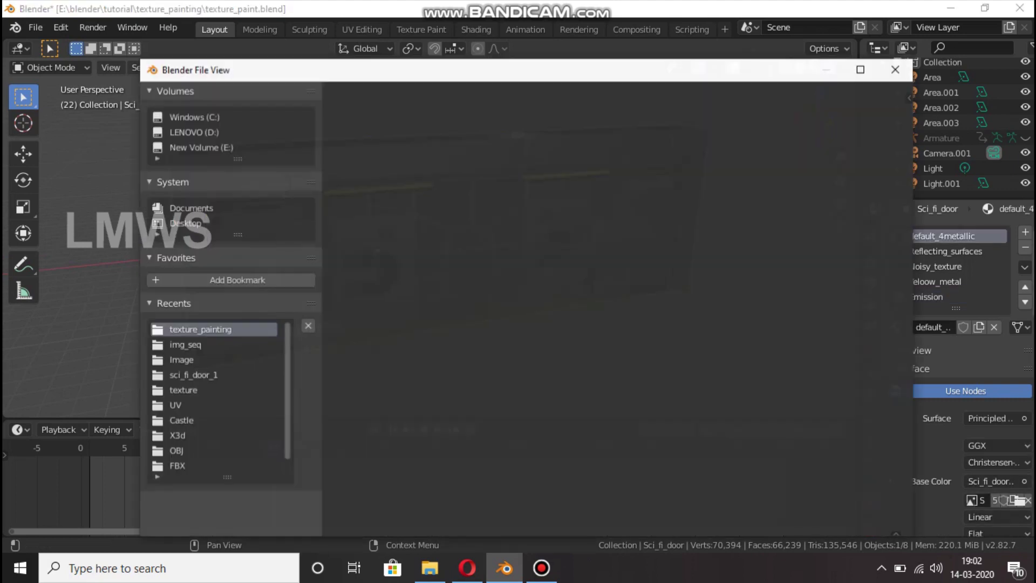
pyautogui.doubleClick(611, 173)
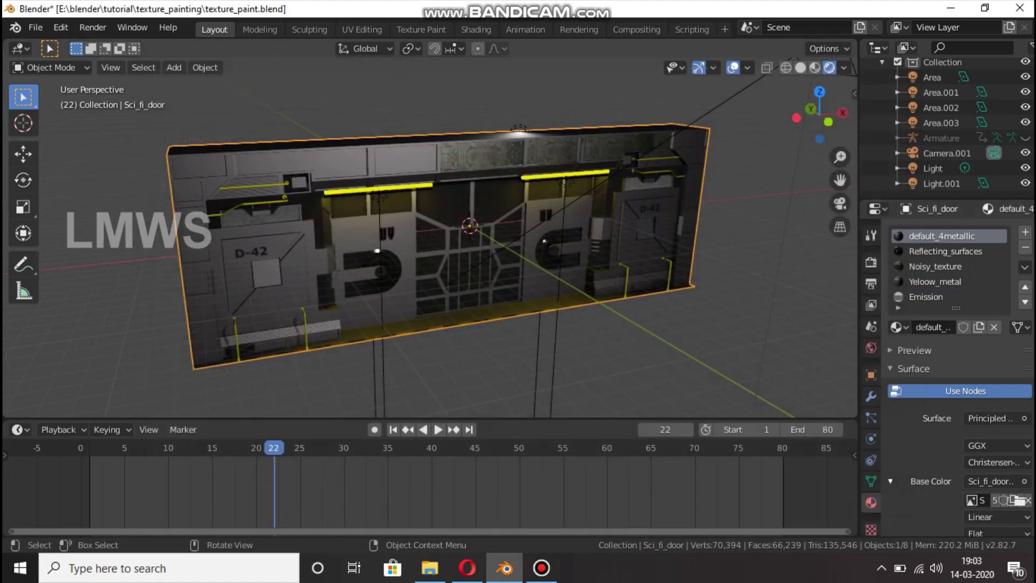
pyautogui.moveTo(819, 115); pyautogui.dragTo(771, 115)
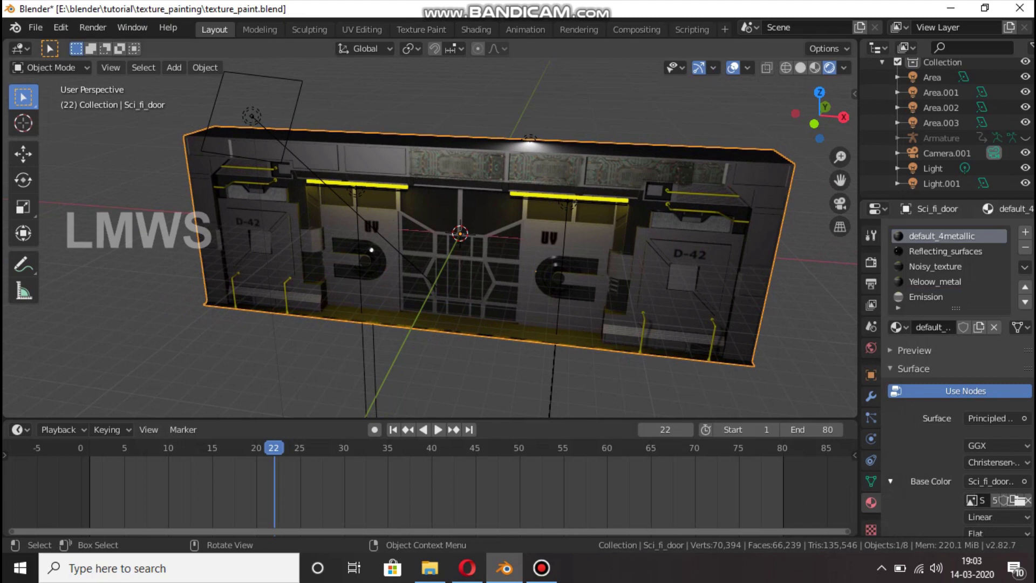
pyautogui.moveTo(803, 115); pyautogui.dragTo(793, 116)
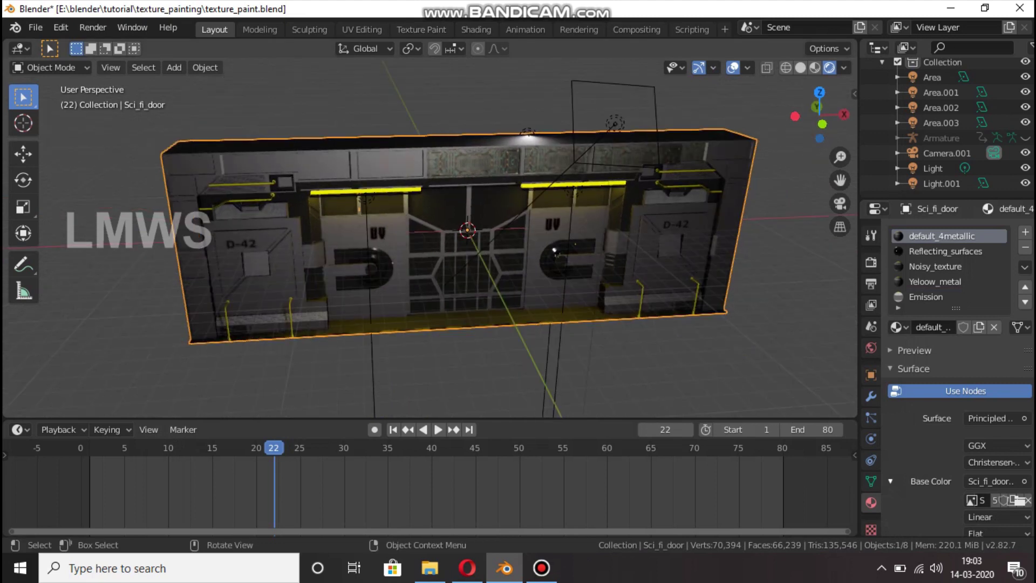
# - Return to the Texture Paint workspace and bring the wall section with the D-42 sign into close view
pyautogui.click(421, 30)
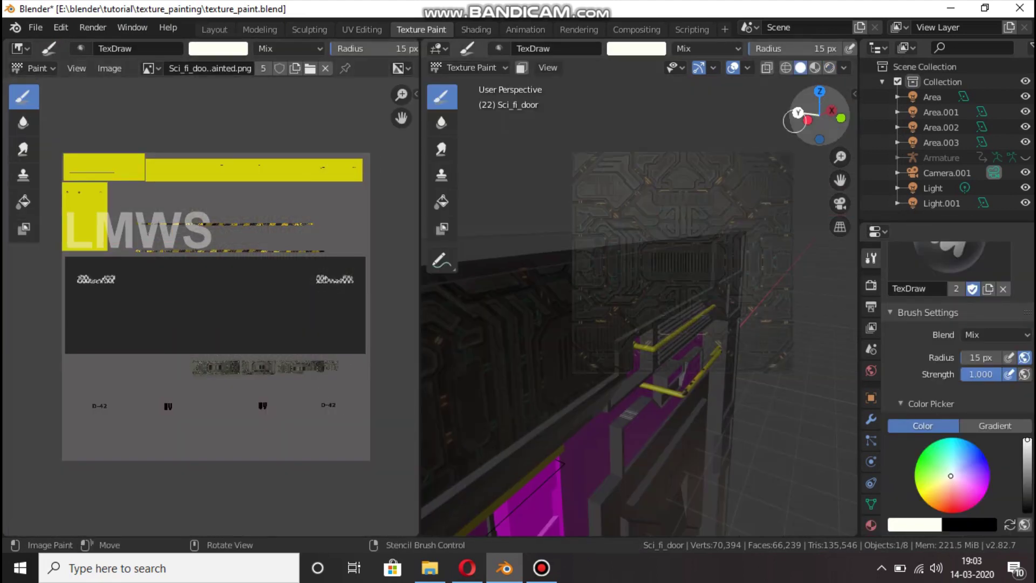
pyautogui.moveTo(800, 113); pyautogui.dragTo(722, 76)
pyautogui.moveTo(680, 269); pyautogui.dragTo(647, 318, button='middle')
pyautogui.moveTo(825, 143); pyautogui.dragTo(815, 110)
pyautogui.moveTo(839, 179)
pyautogui.mouseDown()
pyautogui.moveTo(967, 2)
pyautogui.moveTo(841, 168)
pyautogui.mouseUp()
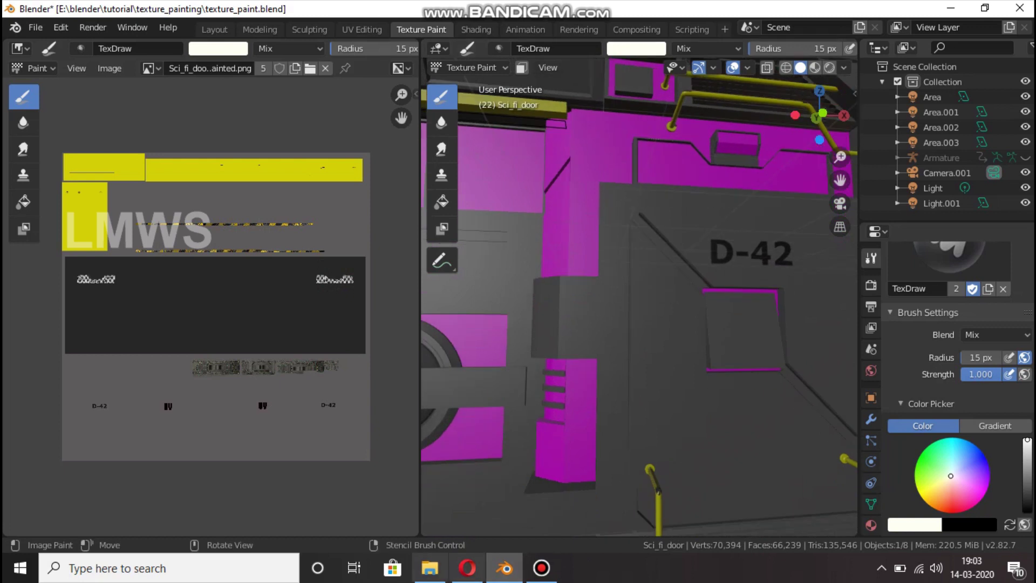
# - Switch to File Explorer and open the textures folder inside E:\blender
pyautogui.click(430, 567)
pyautogui.click(445, 125)
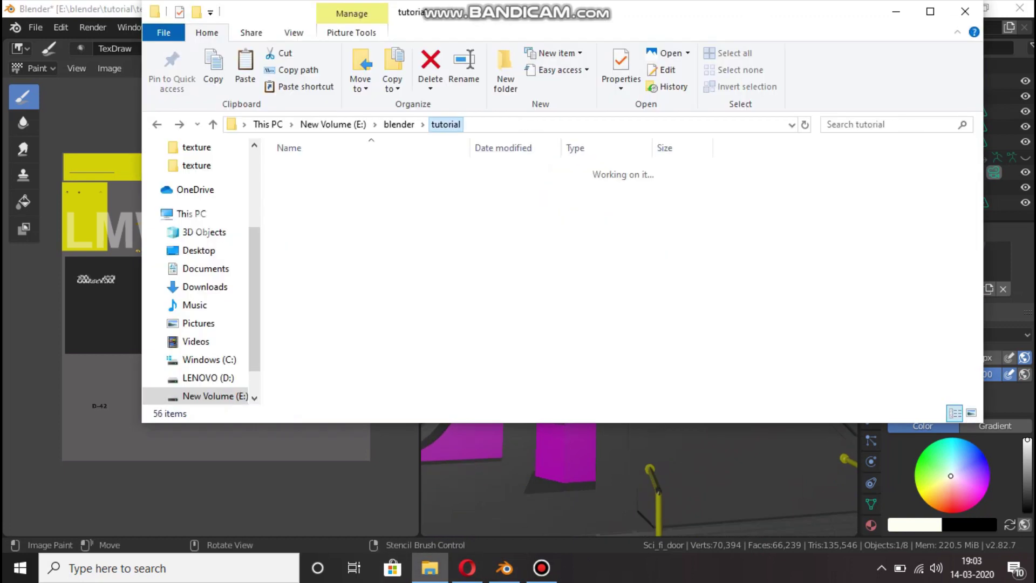
pyautogui.click(399, 125)
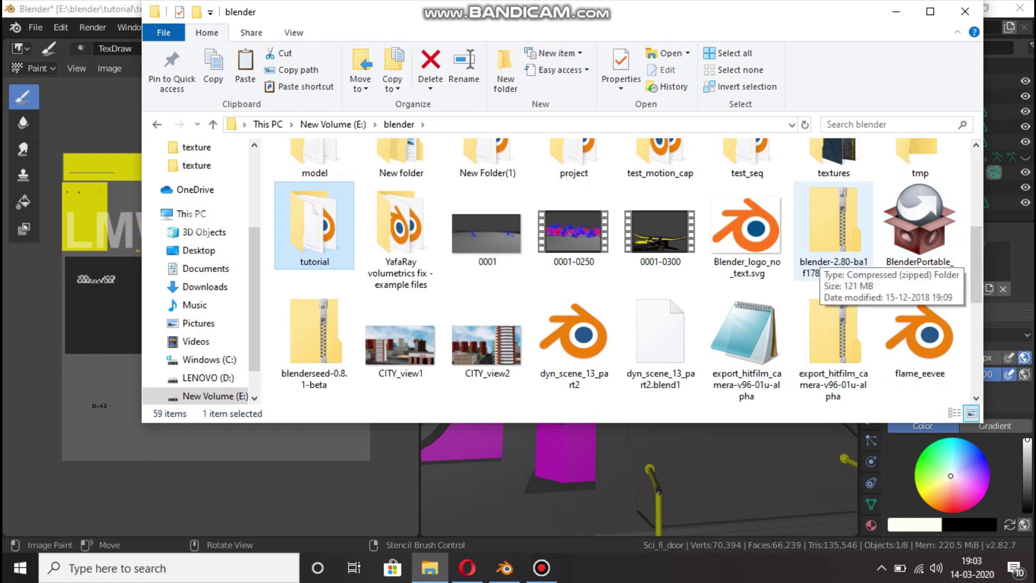
pyautogui.scroll(3, 809, 254)
pyautogui.click(809, 253)
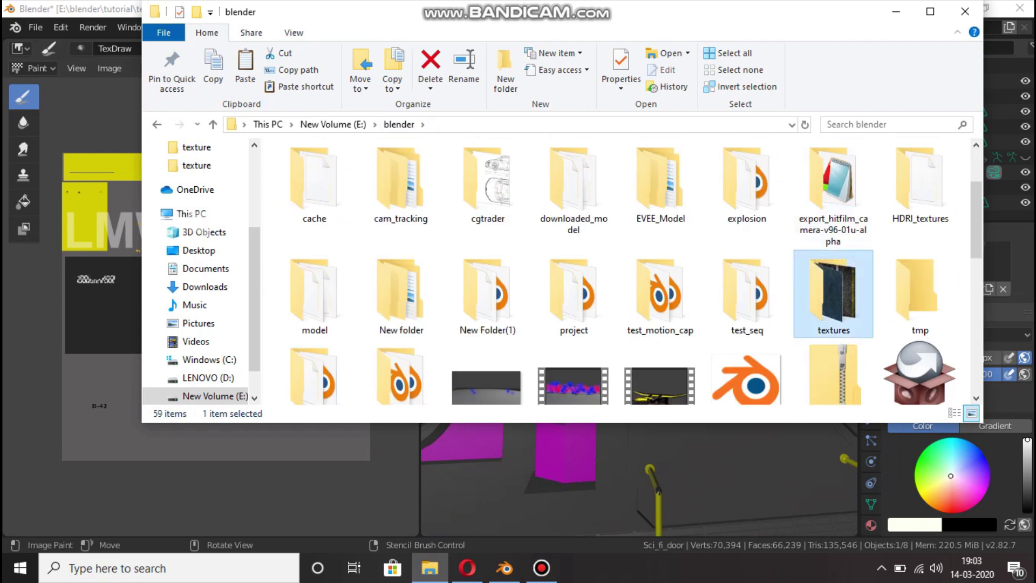
pyautogui.doubleClick(833, 294)
# - Look through the texture collection, open the medieval_blocks_05_2k_jpg folder, check the medieval_blocks_05_diff_2k image, and return to Blender
pyautogui.scroll(-3, 810, 253)
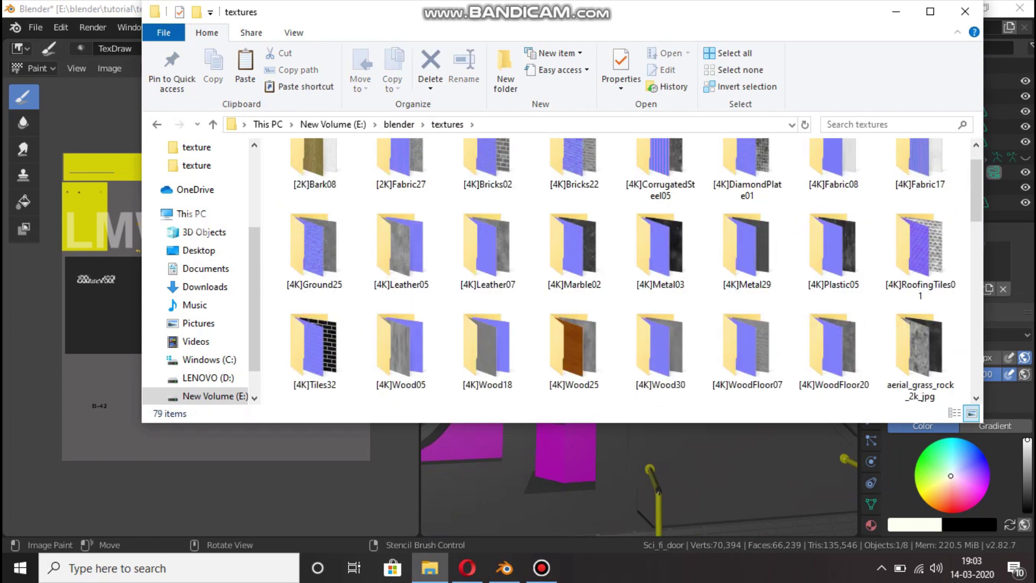
pyautogui.scroll(-10, 660, 300)
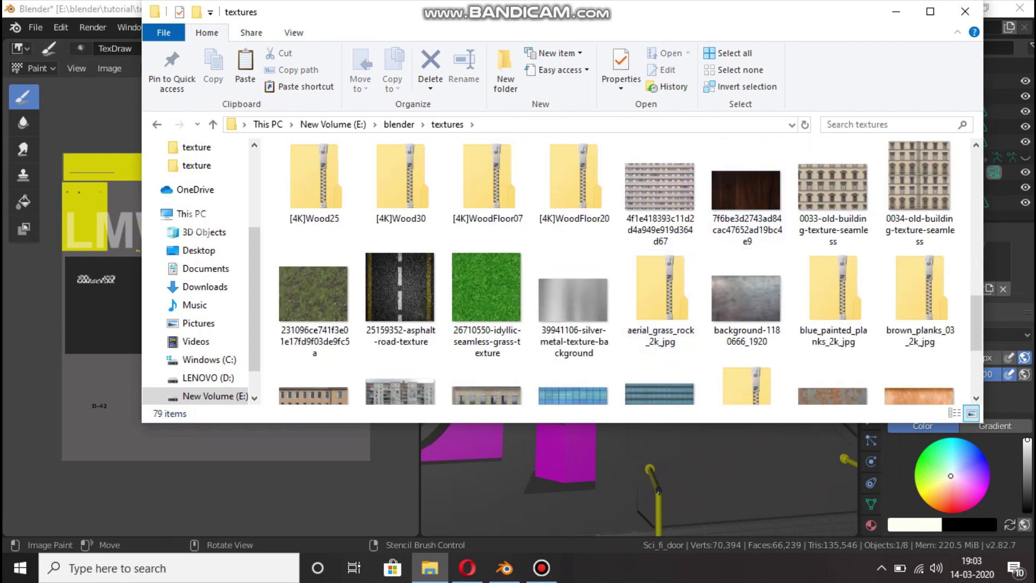
pyautogui.scroll(-1, 487, 345)
pyautogui.scroll(-1, 539, 340)
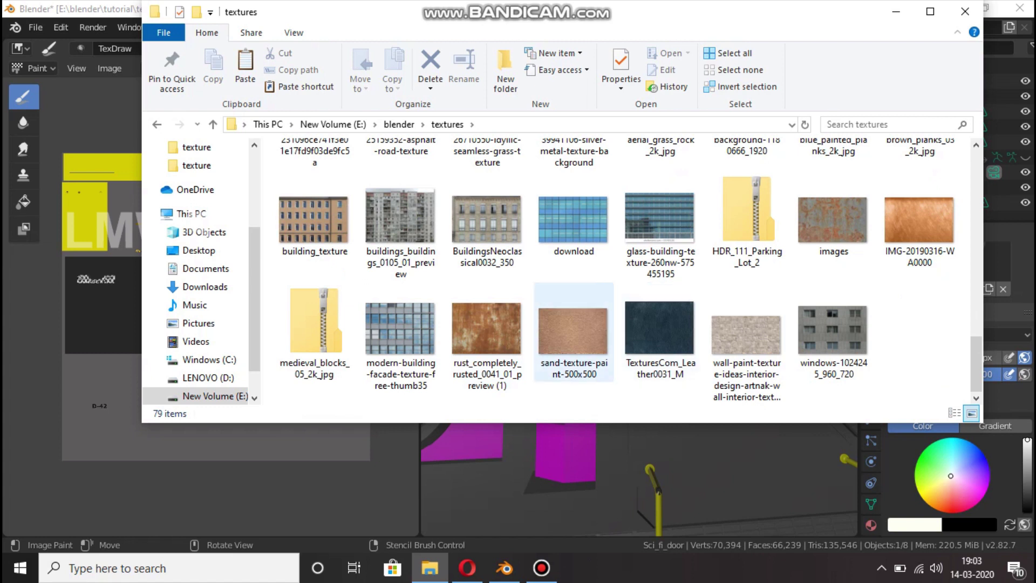
pyautogui.scroll(5, 746, 302)
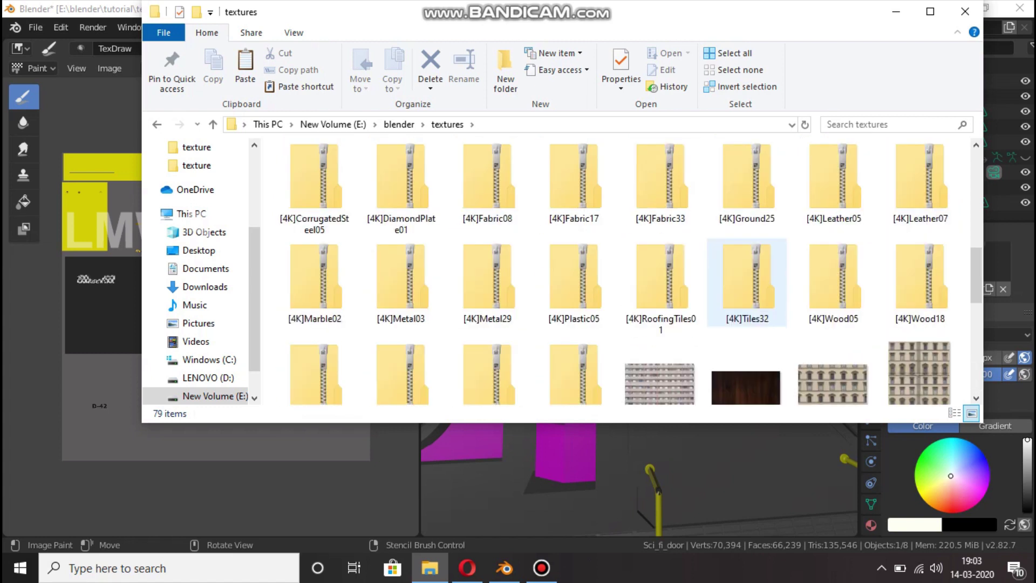
pyautogui.scroll(2, 539, 330)
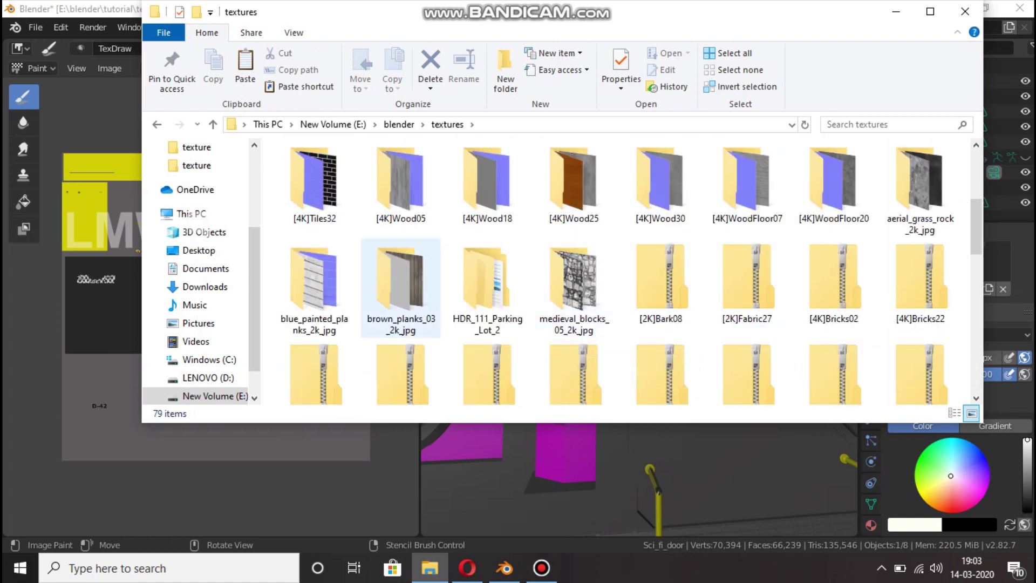
pyautogui.doubleClick(574, 286)
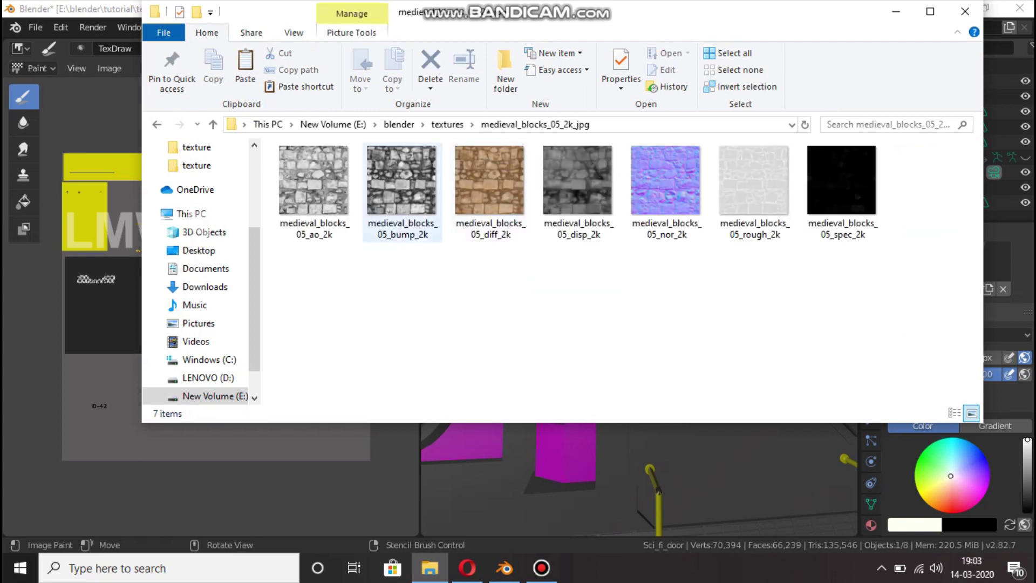
pyautogui.click(490, 191)
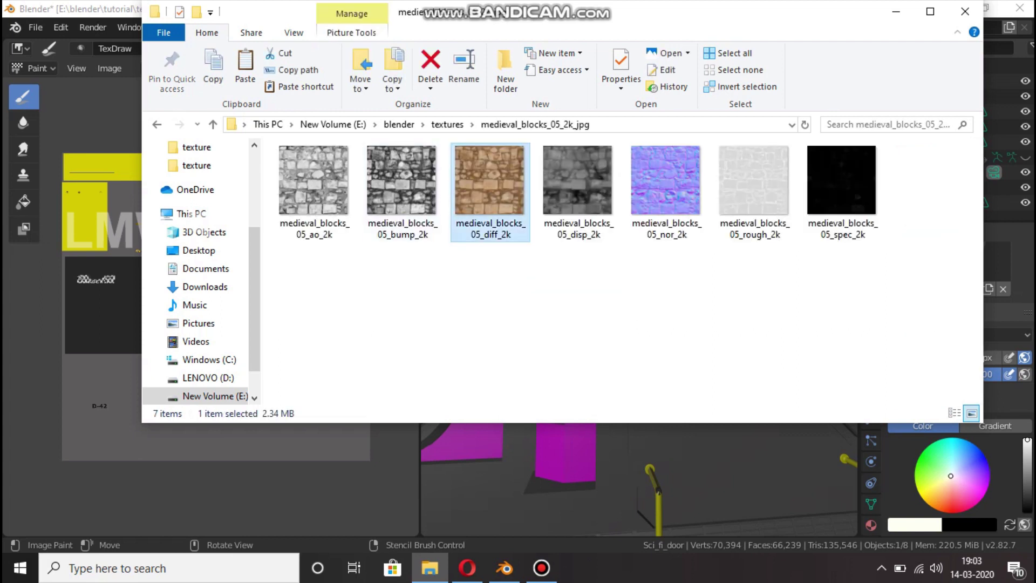
pyautogui.click(896, 12)
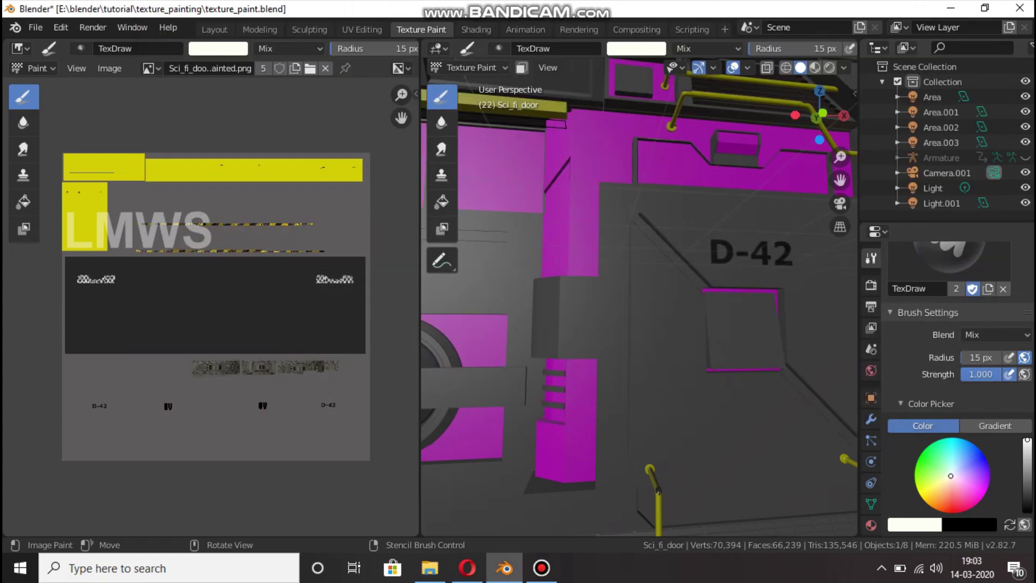
# - Start replacing the brush texture's spaceship.jpg image and browse up to the E:\blender folder
pyautogui.scroll(-2, 957, 388)
pyautogui.scroll(-1, 870, 440)
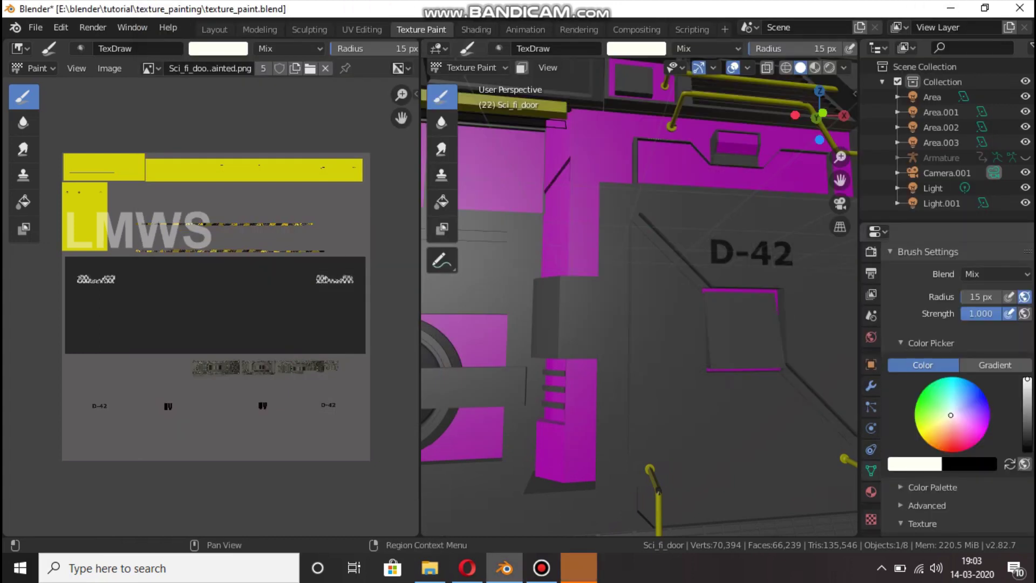
pyautogui.click(870, 519)
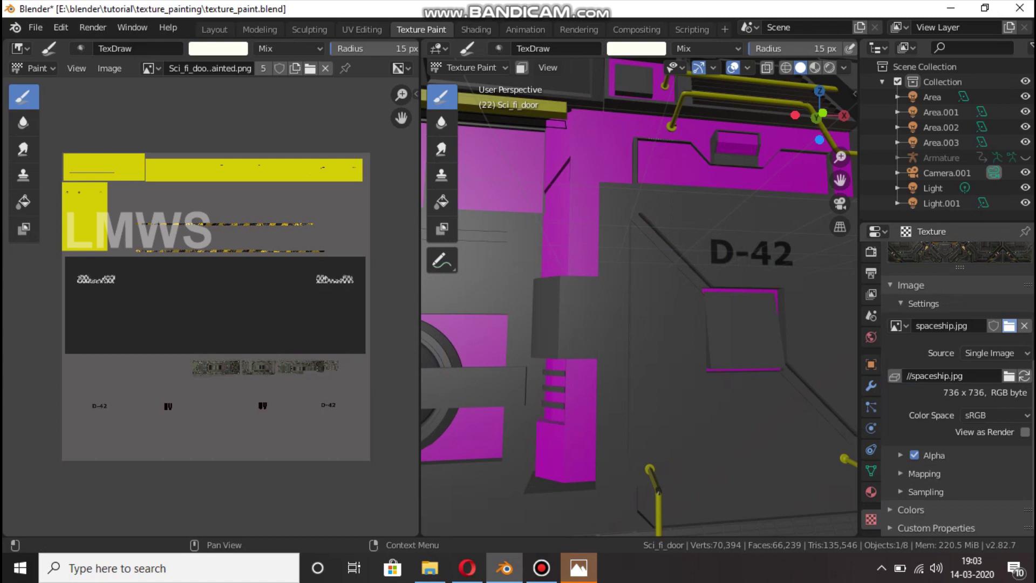
pyautogui.click(1009, 325)
pyautogui.click(376, 97)
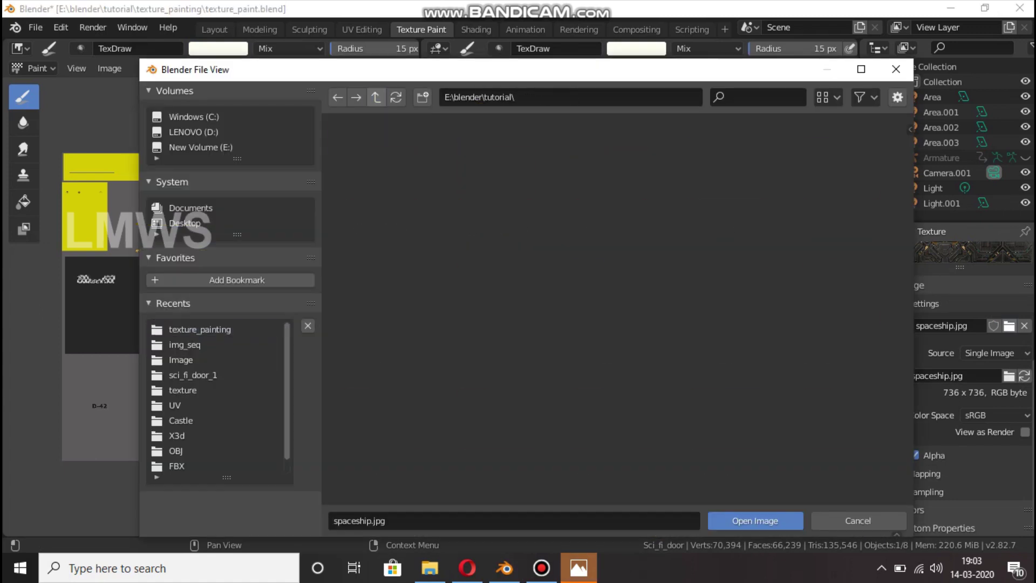
pyautogui.click(376, 97)
# - Load the medieval_blocks_05 diff 2k image from textures\medieval_blocks_05_2k_jpg as the brush texture
pyautogui.scroll(-3, 613, 431)
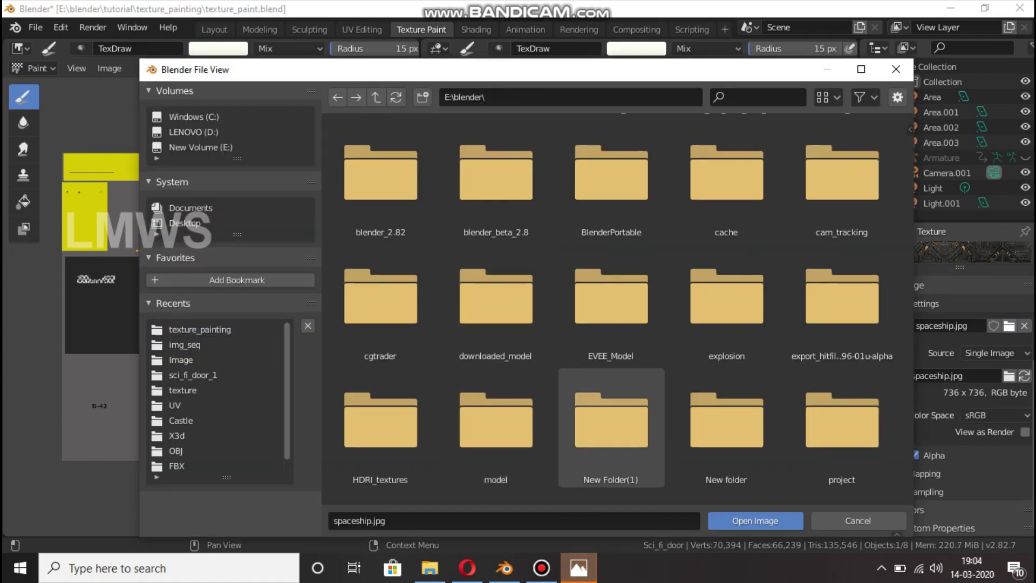
pyautogui.scroll(-3, 726, 453)
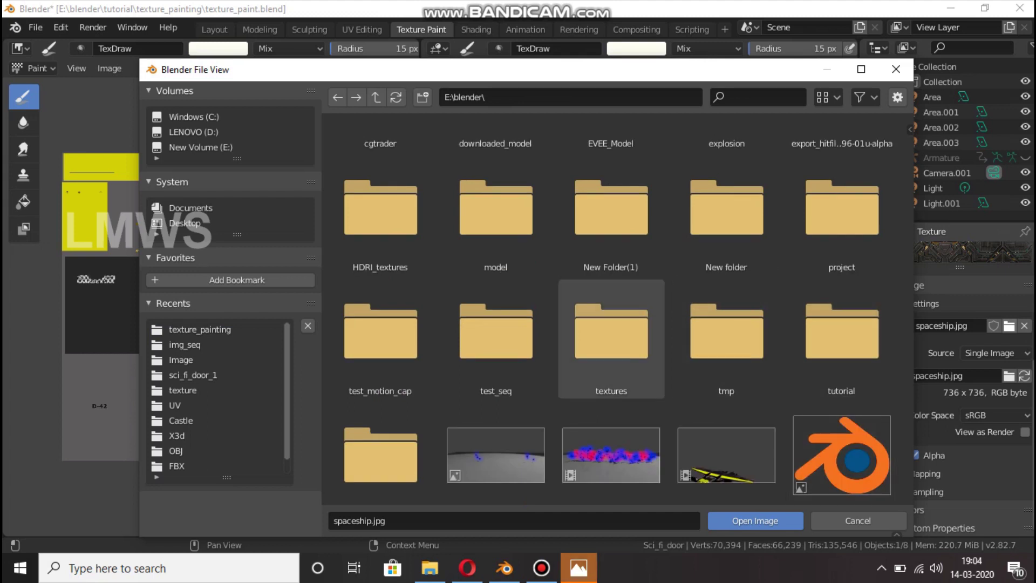
pyautogui.doubleClick(612, 335)
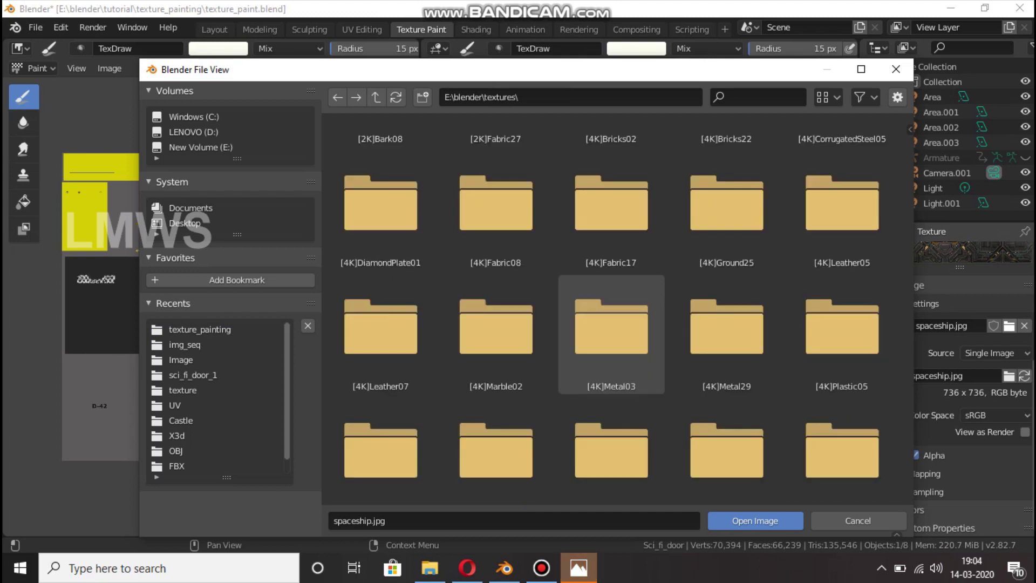
pyautogui.scroll(-8, 611, 366)
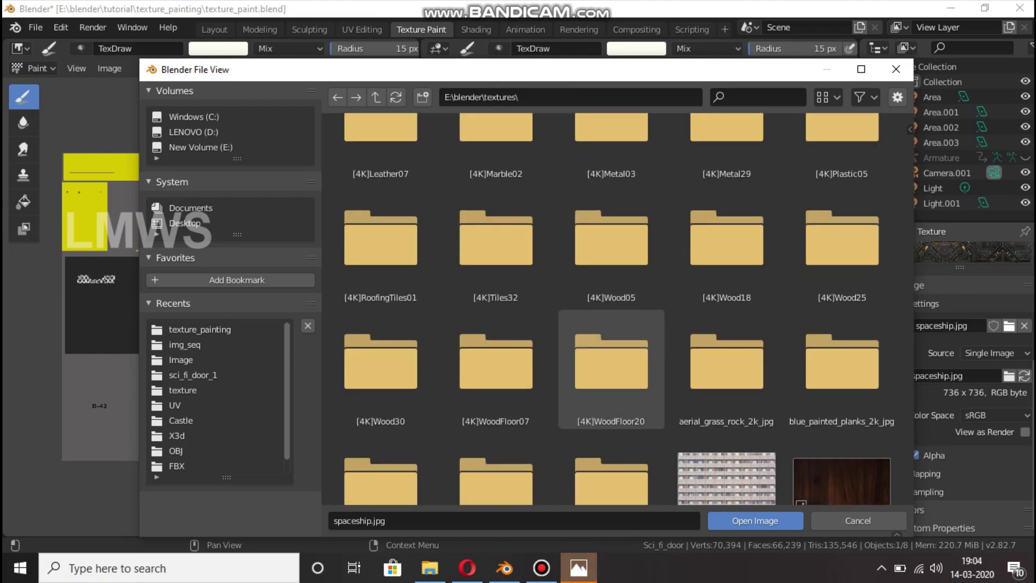
pyautogui.scroll(-3, 611, 378)
pyautogui.doubleClick(612, 396)
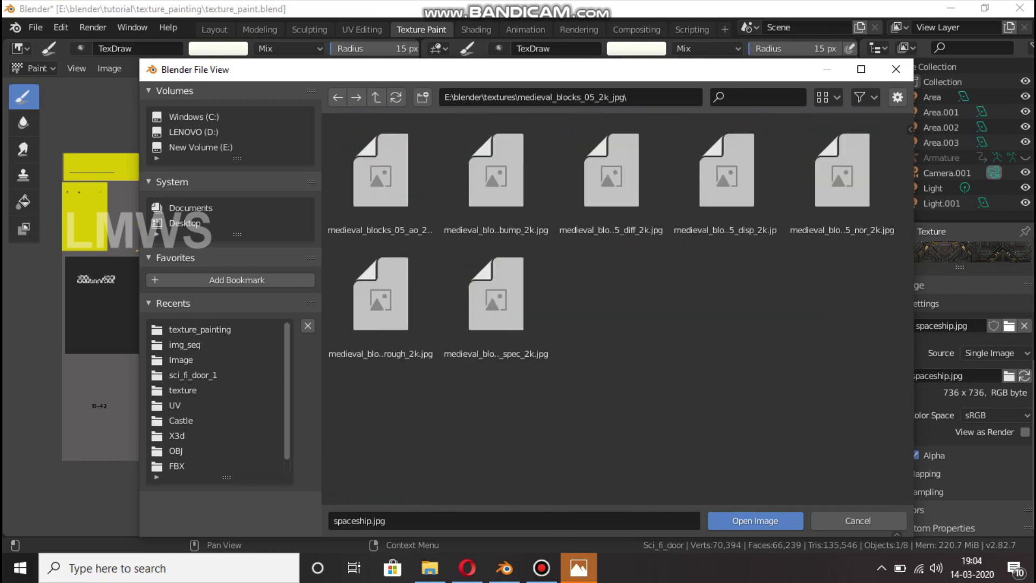
pyautogui.doubleClick(611, 178)
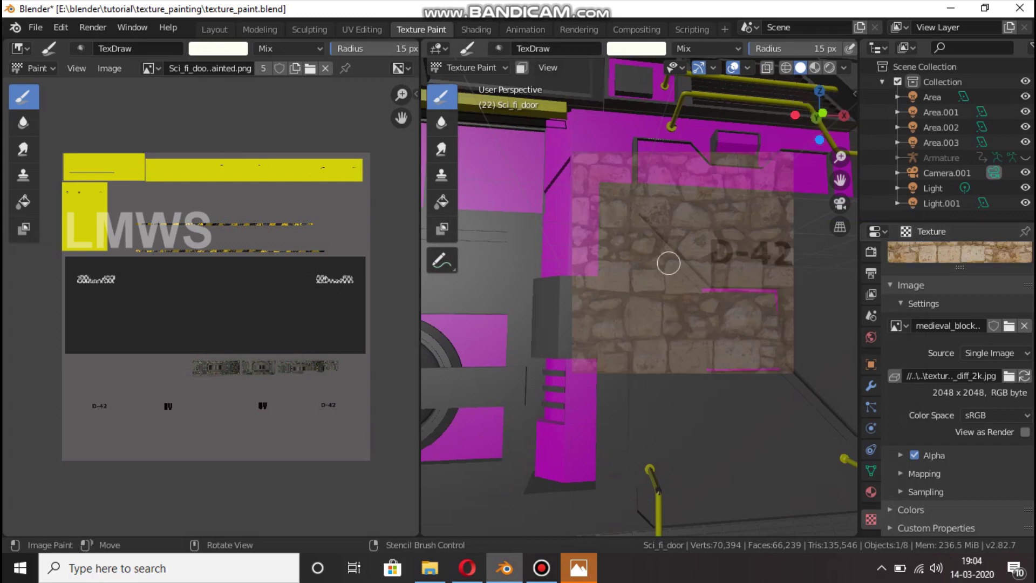
# - Show the door in top orthographic view and place the stone stencil over the middle of its top face
pyautogui.scroll(-5, 667, 270)
pyautogui.click(870, 252)
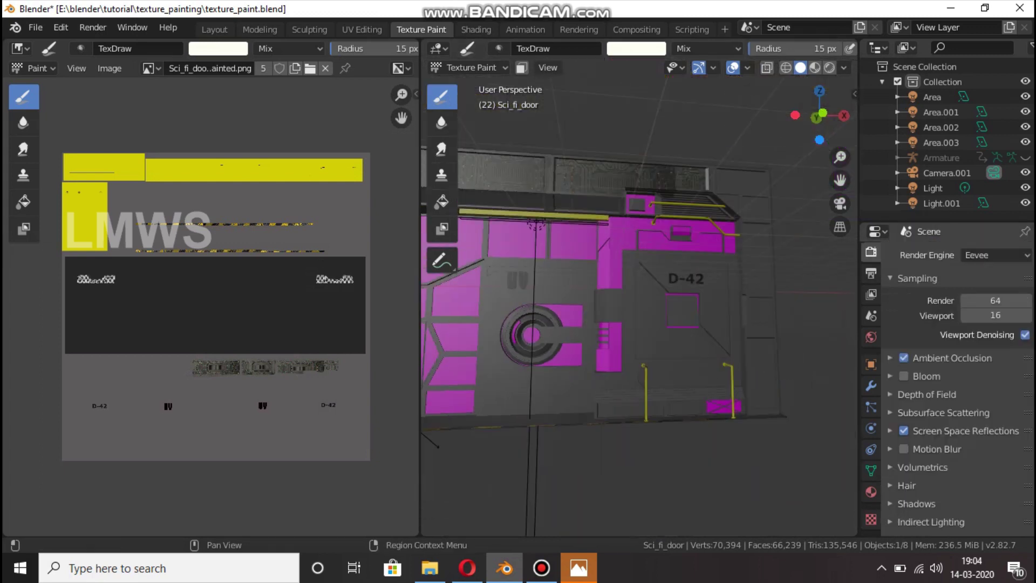
pyautogui.scroll(1, 871, 258)
pyautogui.click(870, 258)
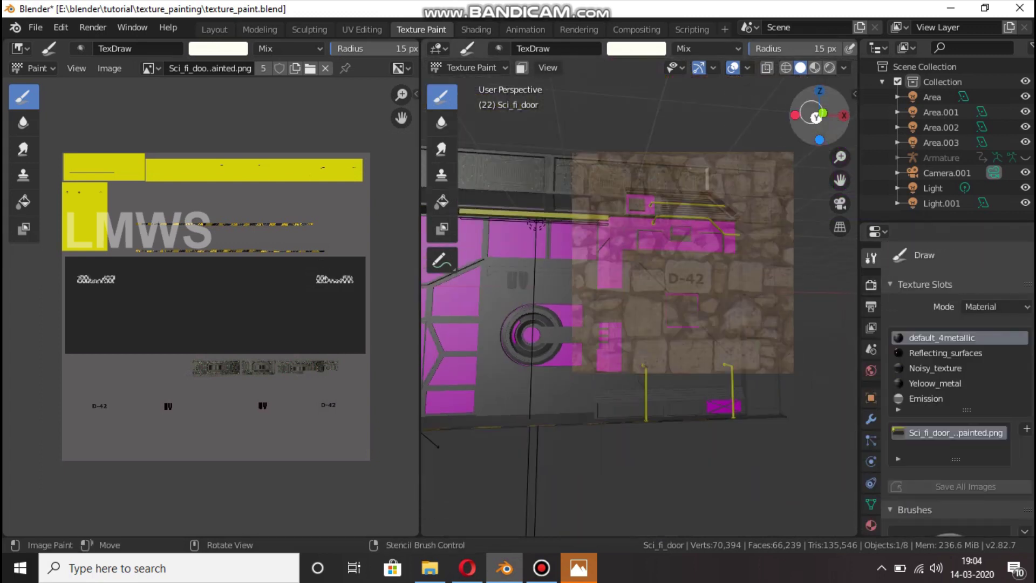
pyautogui.moveTo(809, 113); pyautogui.dragTo(803, 157)
pyautogui.moveTo(824, 120); pyautogui.dragTo(817, 176)
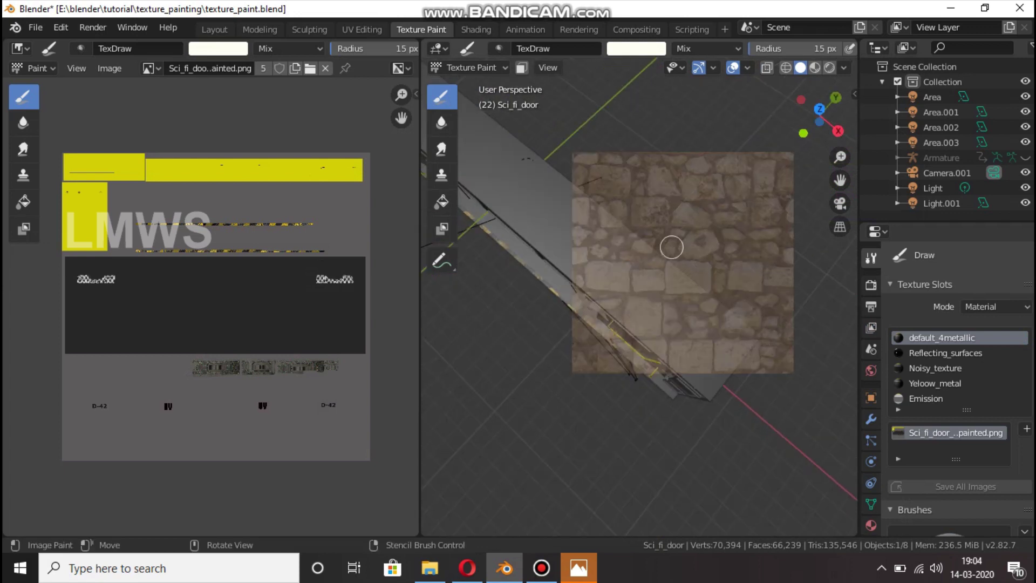
pyautogui.press('KP_7')
pyautogui.scroll(-3, 701, 304)
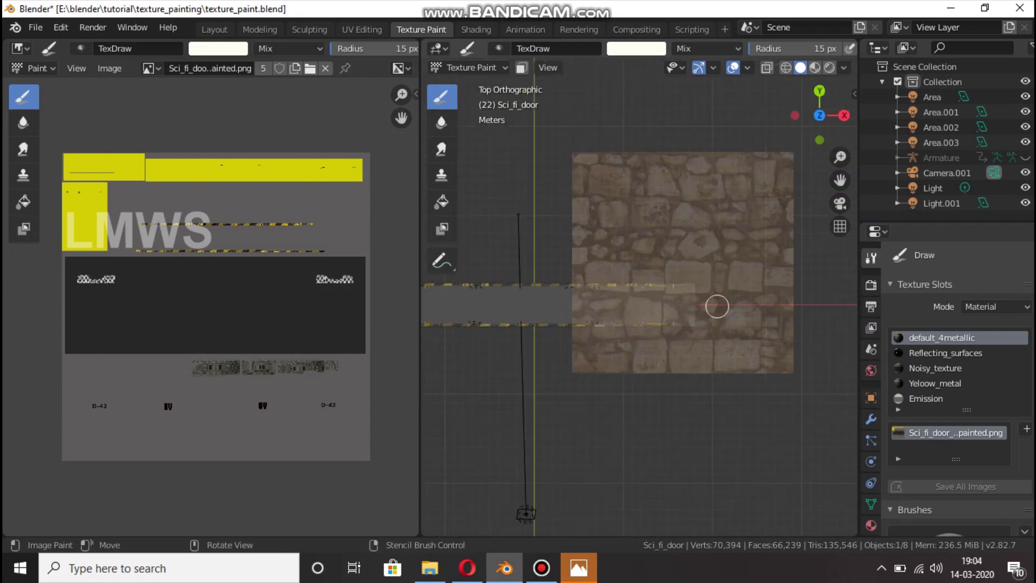
pyautogui.moveTo(843, 181); pyautogui.dragTo(977, 164)
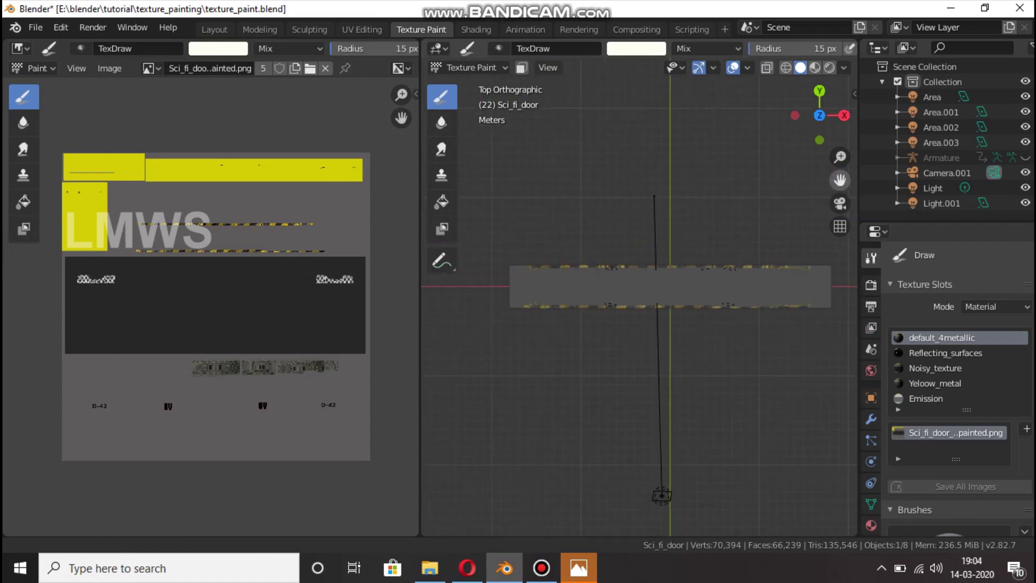
pyautogui.moveTo(687, 280); pyautogui.dragTo(671, 307, button='right')
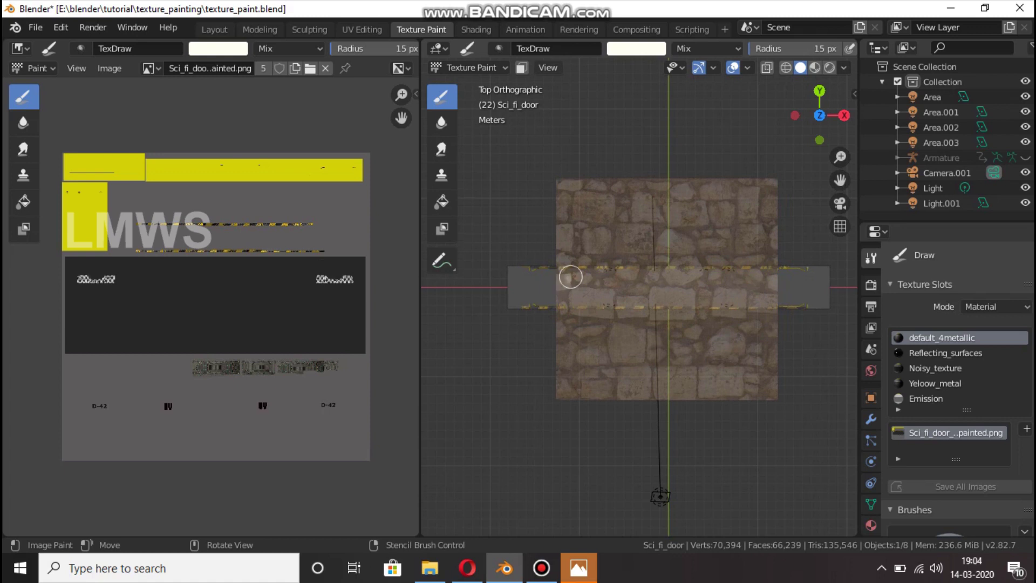
pyautogui.click(541, 568)
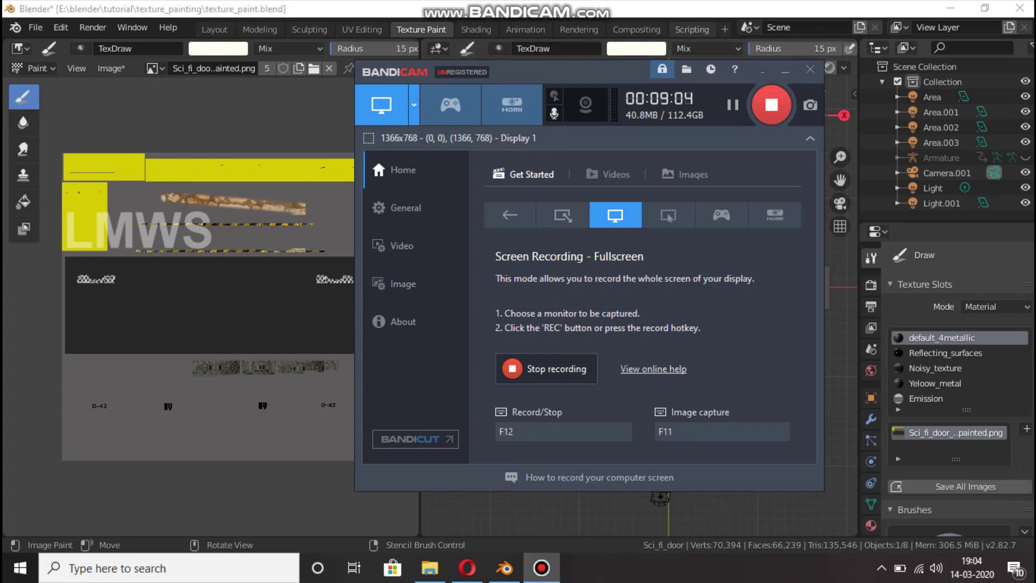
pyautogui.click(785, 69)
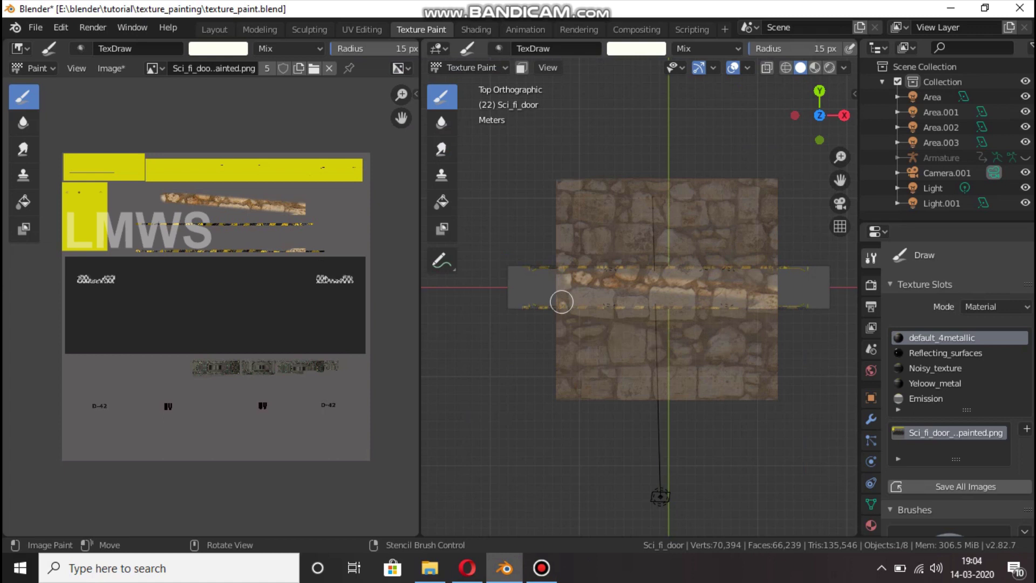
# - Paint the stone stencil along the door's top face, setting the brush radius to 25 px to fill the remaining gaps
pyautogui.moveTo(562, 301); pyautogui.dragTo(682, 301)
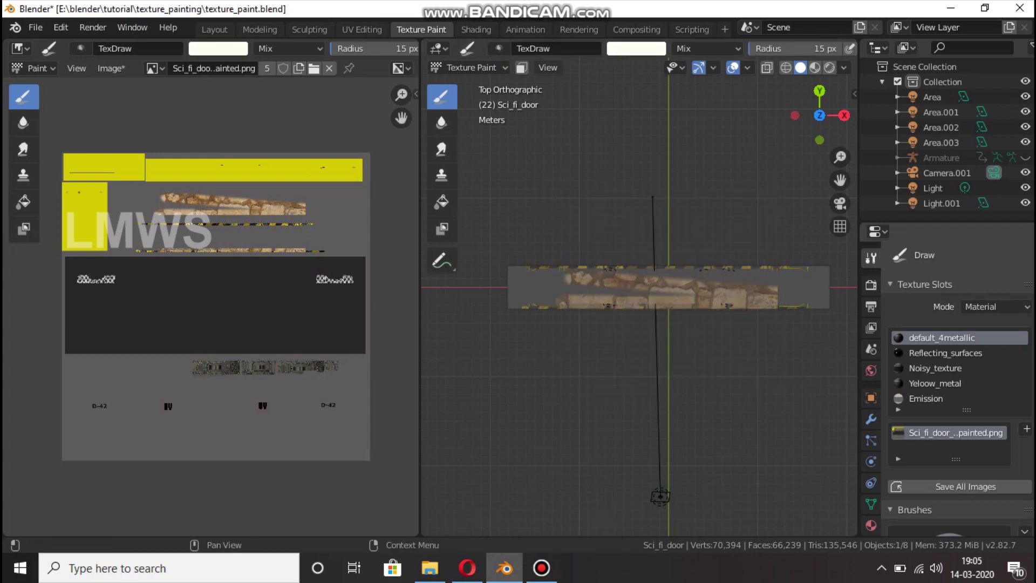
pyautogui.scroll(-10, 958, 388)
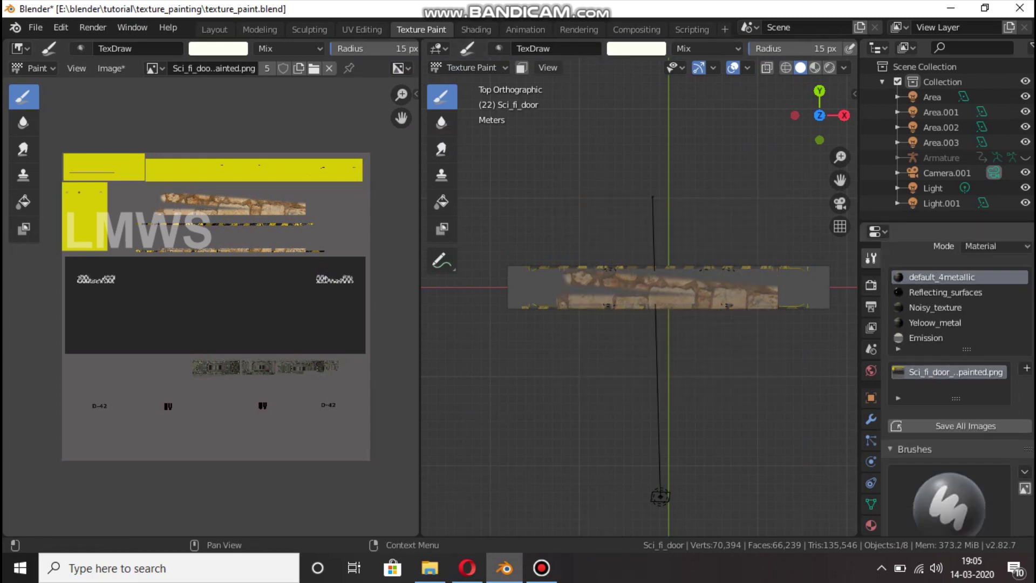
pyautogui.click(980, 327)
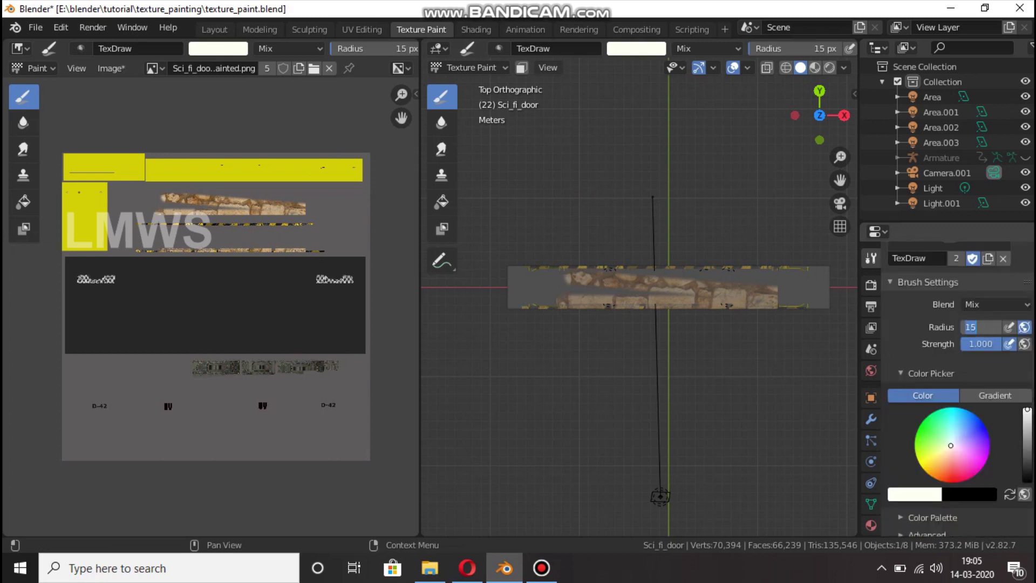
pyautogui.write('25')
pyautogui.press('Return')
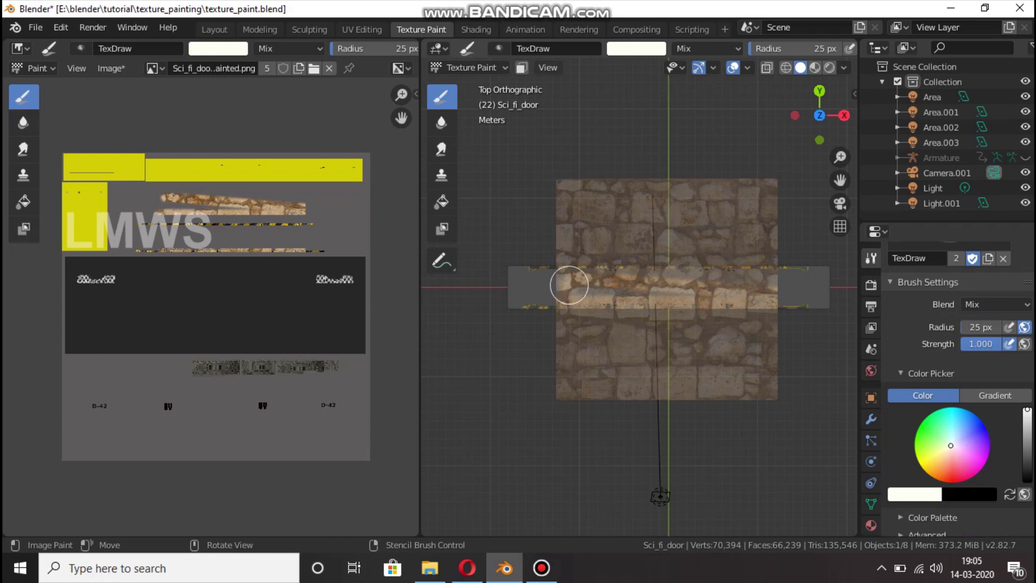
pyautogui.moveTo(569, 285); pyautogui.dragTo(562, 286)
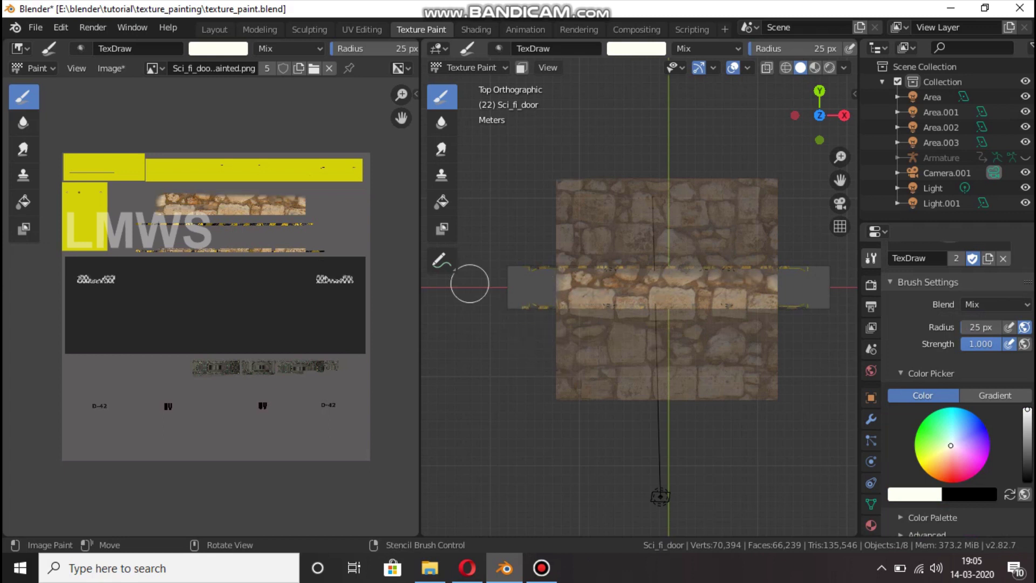
# - Inspect the painted stone strip on the door's top face up close and in the Layout workspace's rendered view
pyautogui.moveTo(820, 119)
pyautogui.mouseDown()
pyautogui.moveTo(817, 132)
pyautogui.moveTo(836, 110)
pyautogui.moveTo(841, 125)
pyautogui.moveTo(793, 105)
pyautogui.mouseUp()
pyautogui.scroll(3, 688, 196)
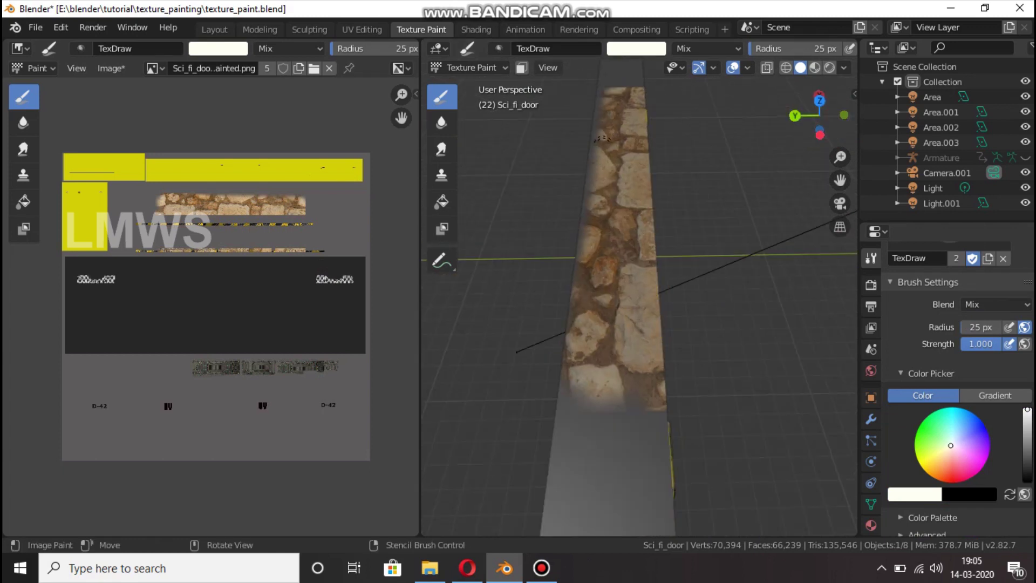
pyautogui.click(214, 29)
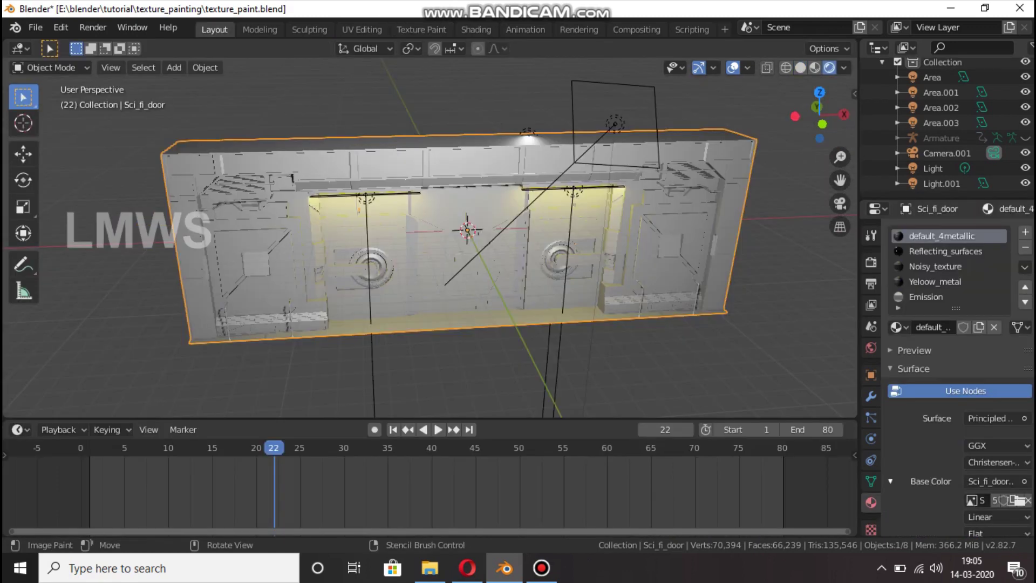
pyautogui.moveTo(819, 115); pyautogui.dragTo(857, 159)
pyautogui.scroll(2, 430, 237)
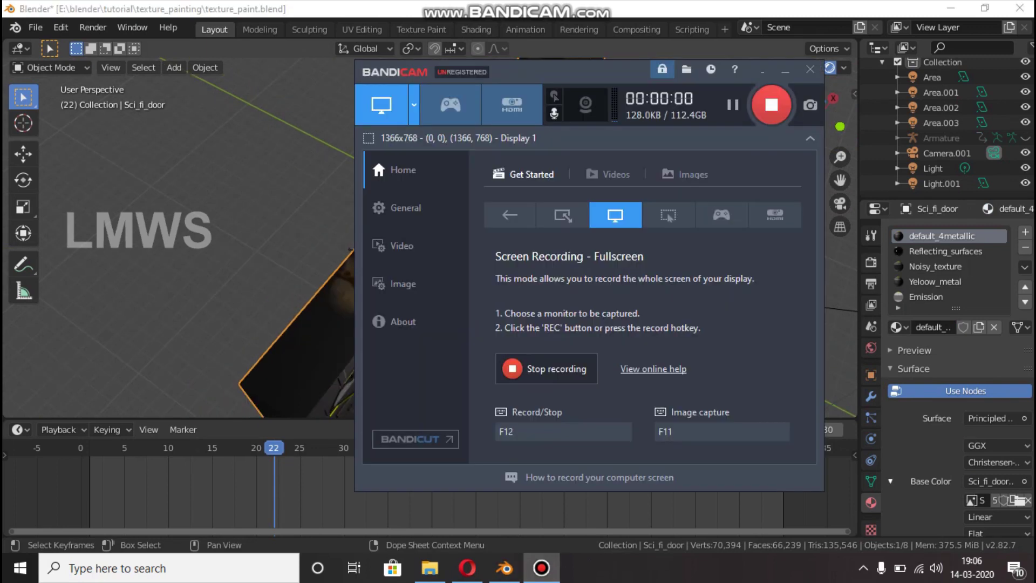
pyautogui.scroll(-2, 430, 237)
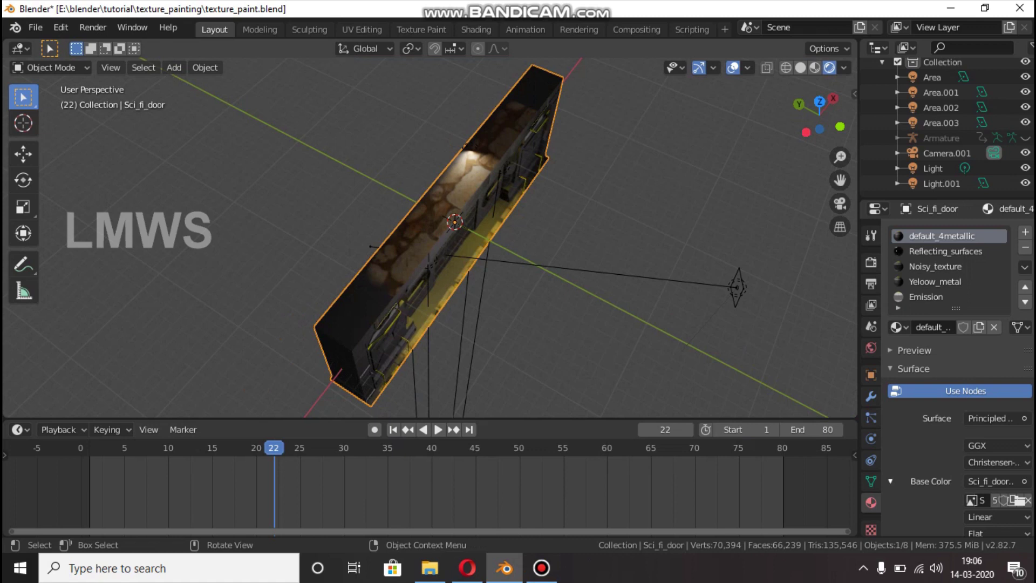
# - Examine the textured front of the door, including the D-42 and UV markings, from several angles and distances
pyautogui.moveTo(819, 115); pyautogui.dragTo(706, 13)
pyautogui.scroll(4, 350, 263)
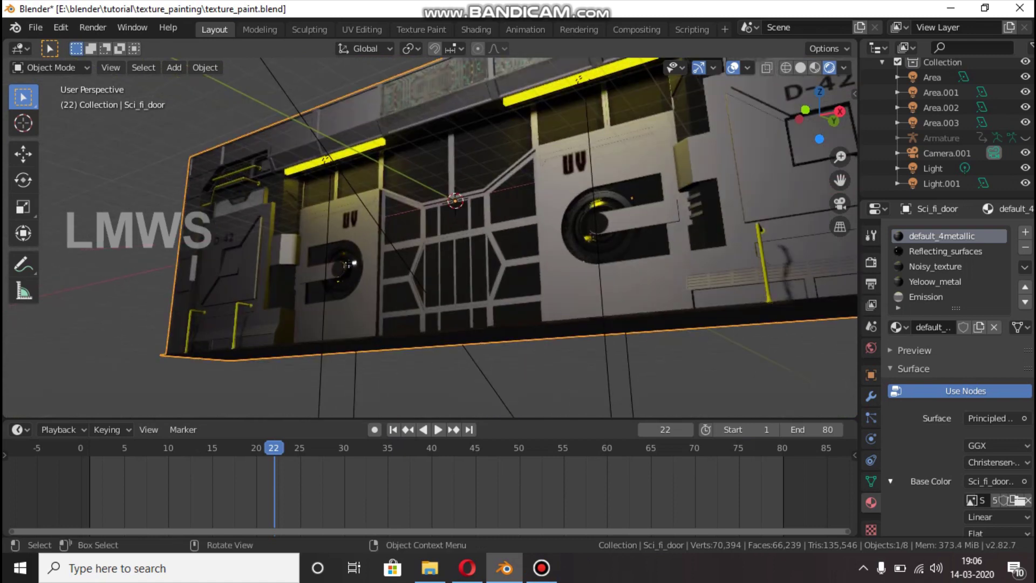
pyautogui.moveTo(803, 121); pyautogui.dragTo(853, 109)
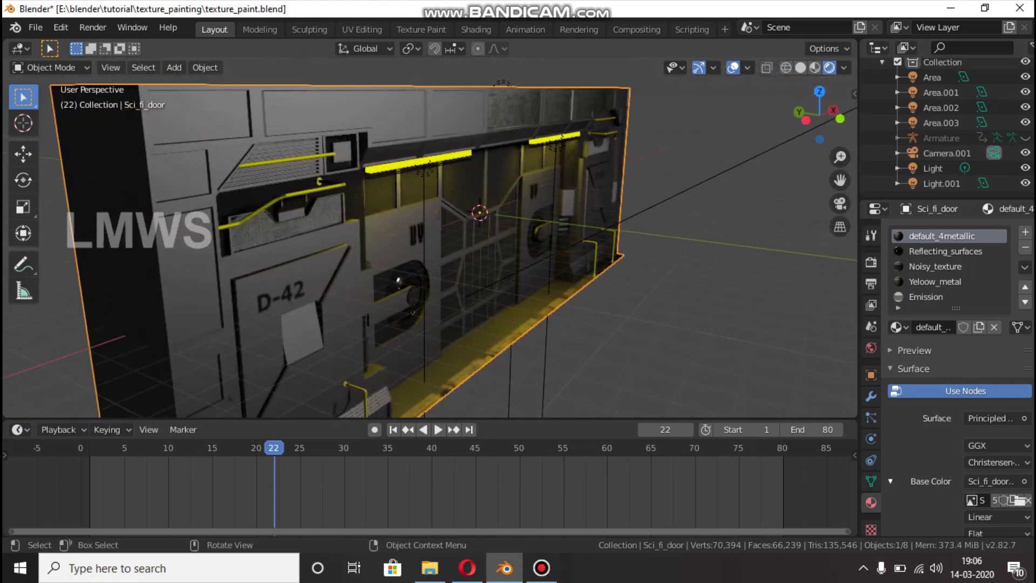
pyautogui.scroll(2, 429, 237)
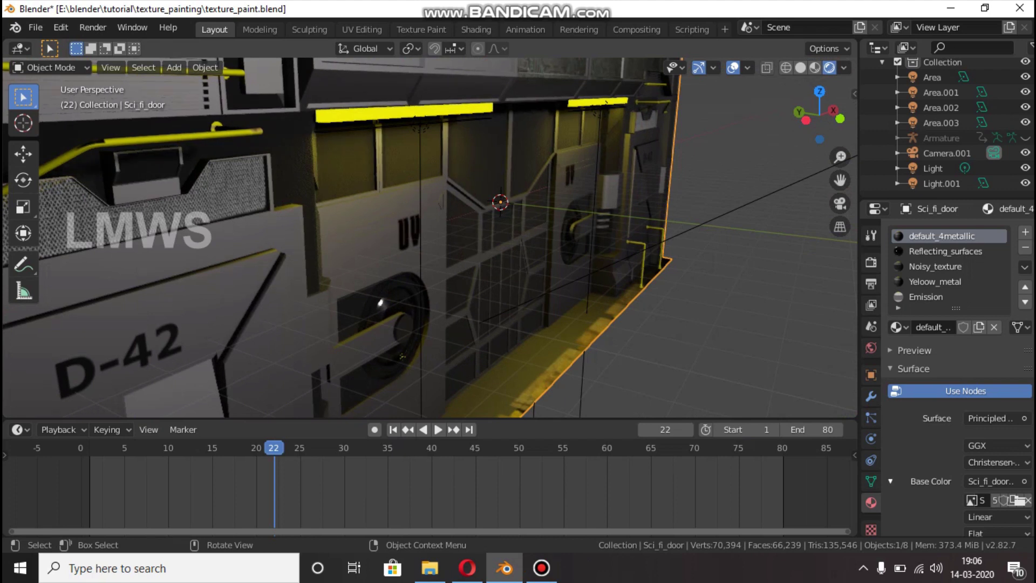
pyautogui.scroll(-3, 429, 237)
pyautogui.scroll(-1, 429, 238)
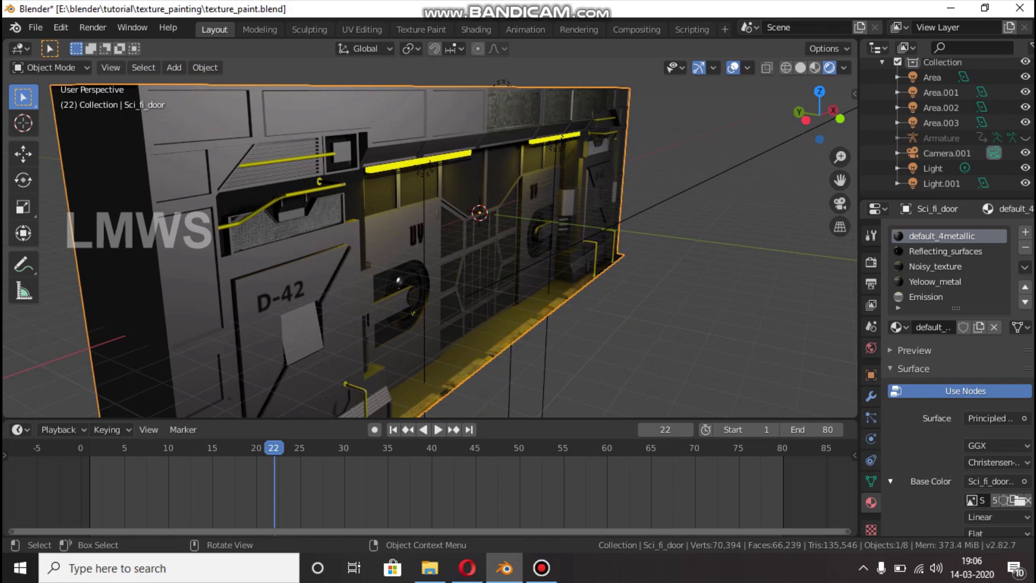
pyautogui.scroll(-1, 429, 249)
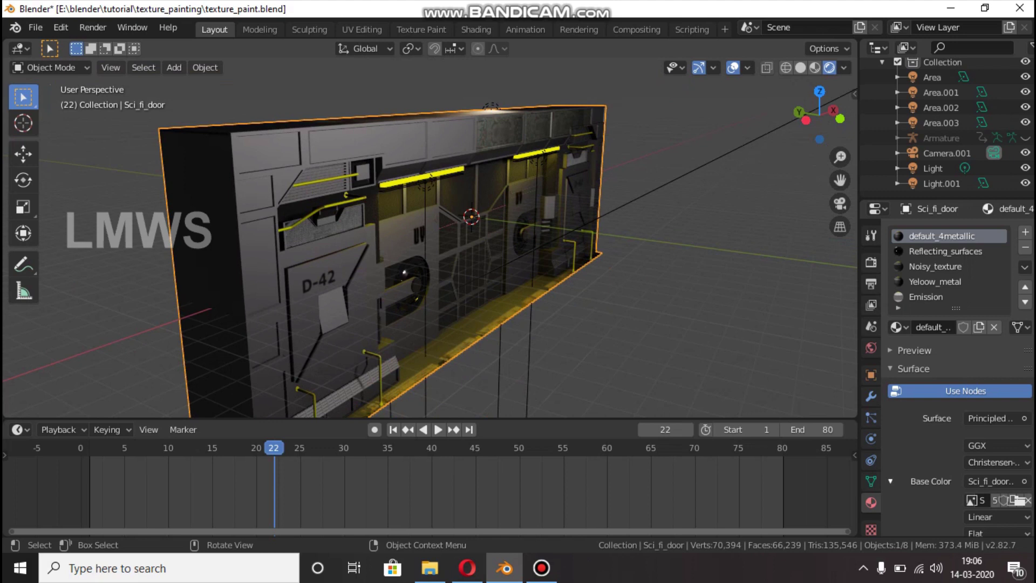
# - Play the door-opening animation from frame 5, stop it at frame 37 and deselect everything
pyautogui.click(125, 447)
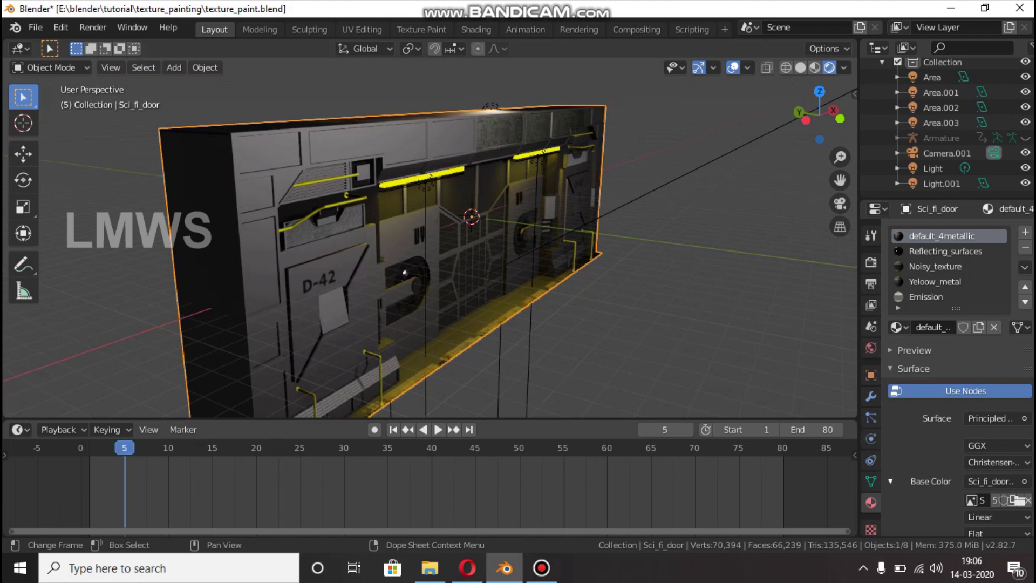
pyautogui.press('space')
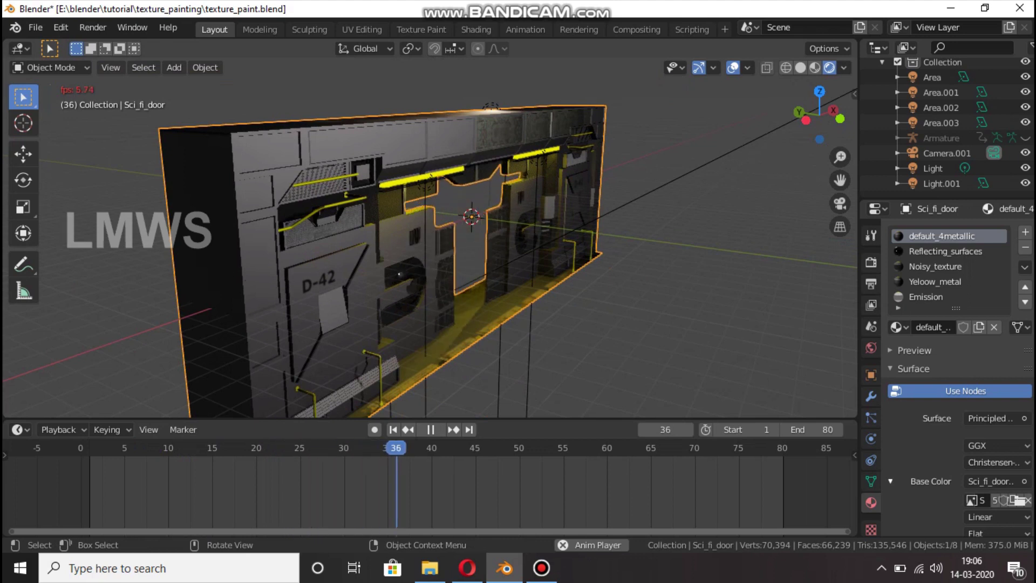
pyautogui.press('space')
pyautogui.hotkey('alt', 'a')
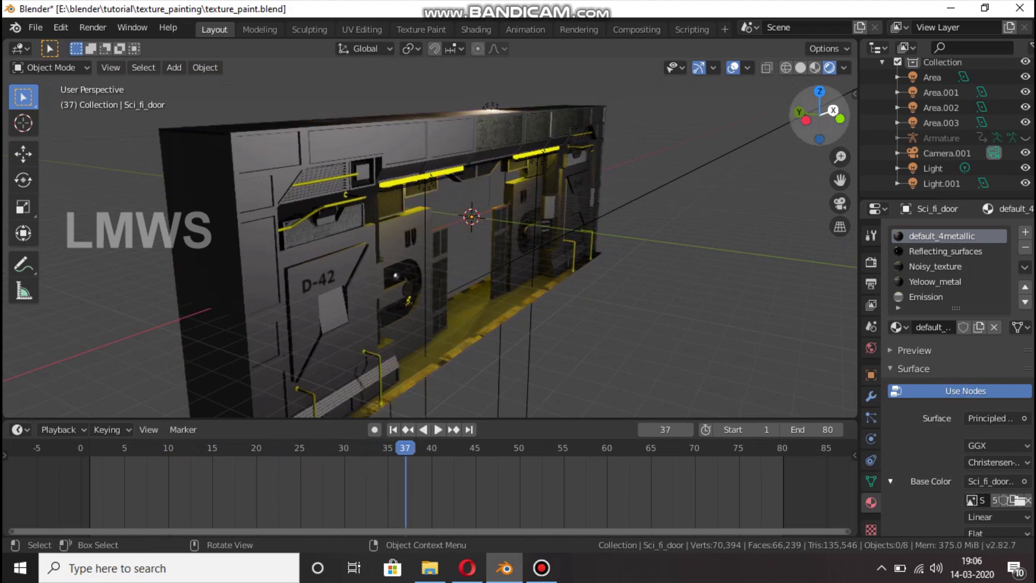
# - Examine the opened door from the front and from above, including its painted top face
pyautogui.moveTo(807, 111); pyautogui.dragTo(719, 111)
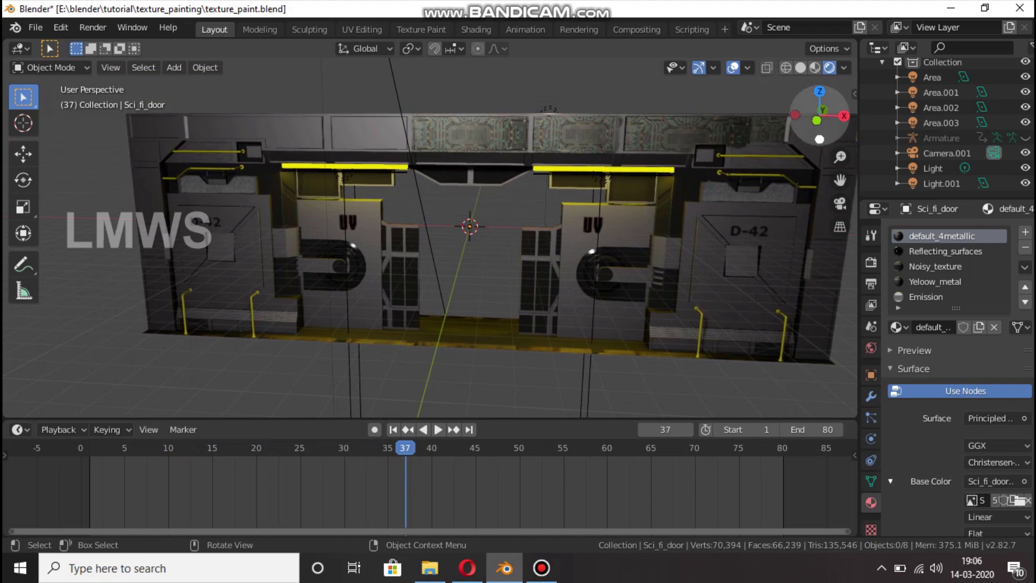
pyautogui.moveTo(822, 110); pyautogui.dragTo(800, 123)
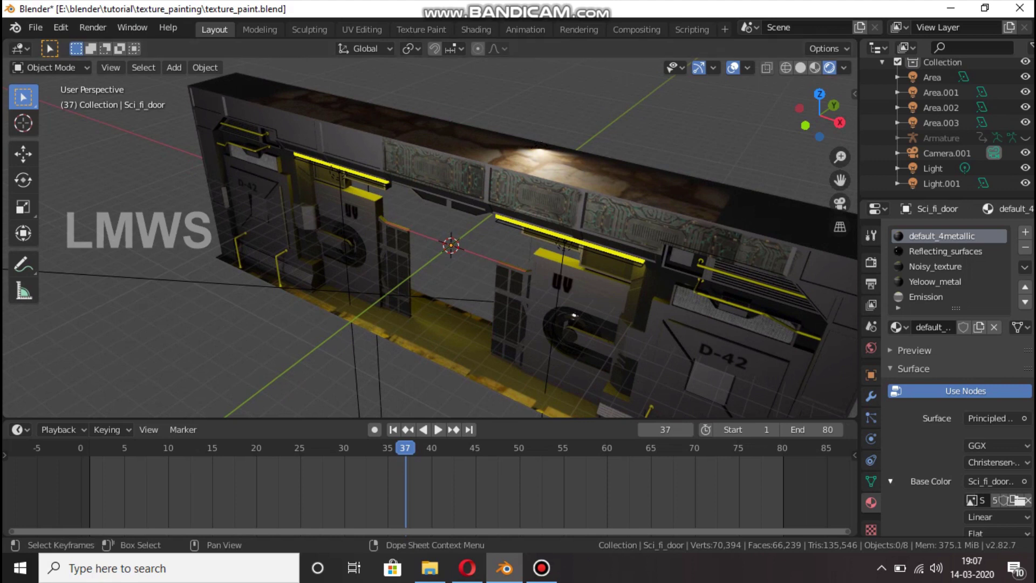
pyautogui.click(541, 567)
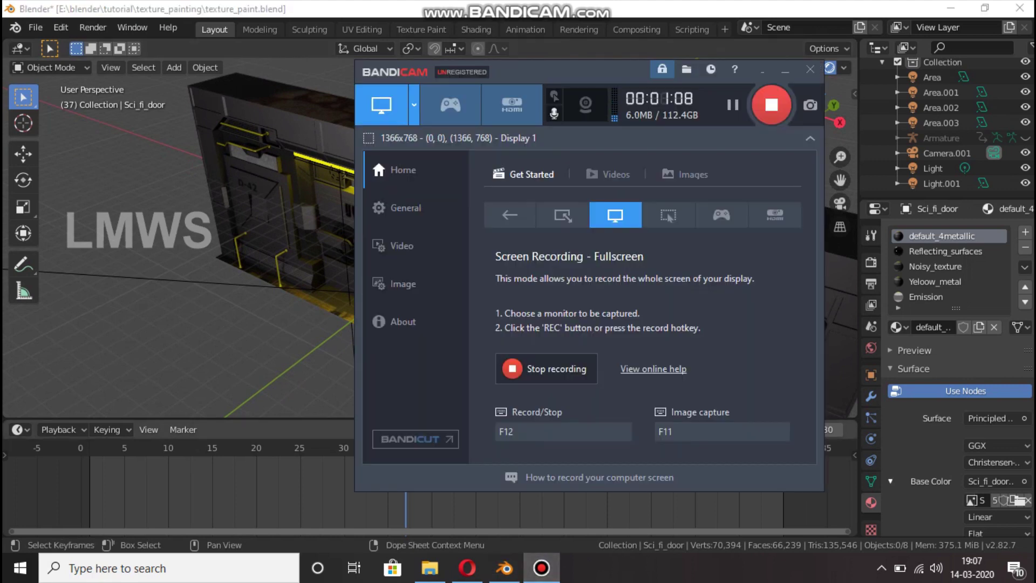